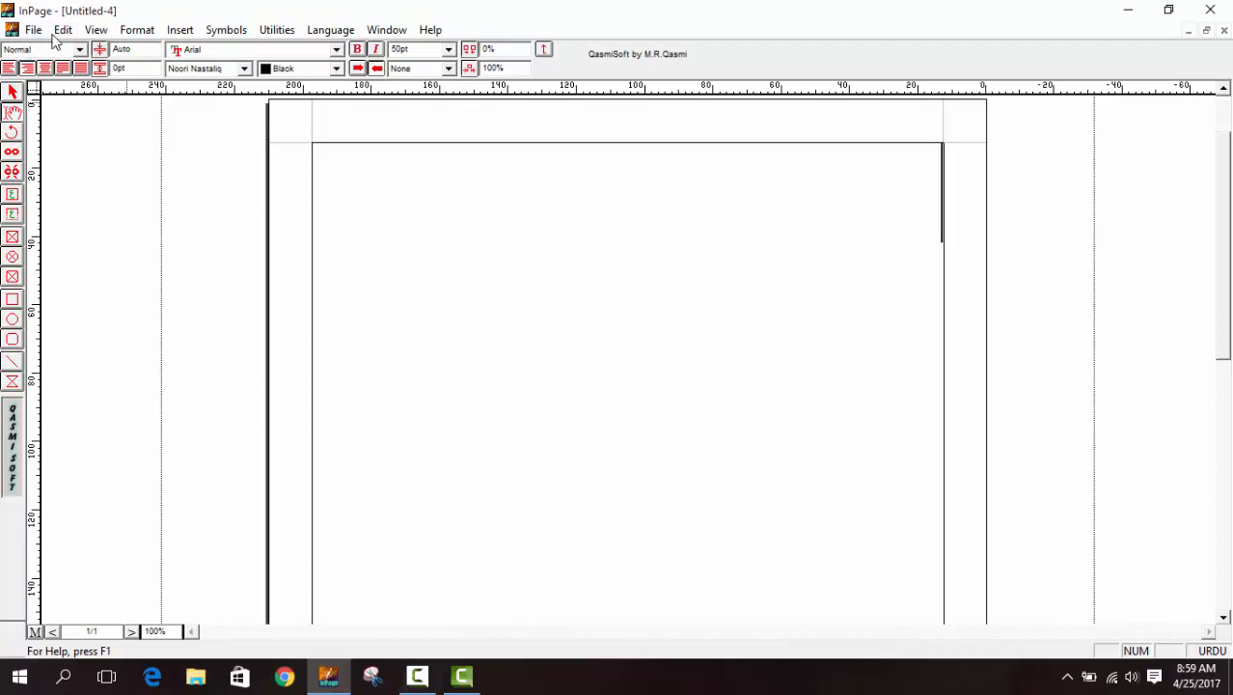
# - Review the available file commands and the editing commands, including the Preferences options
pyautogui.click(34, 30)
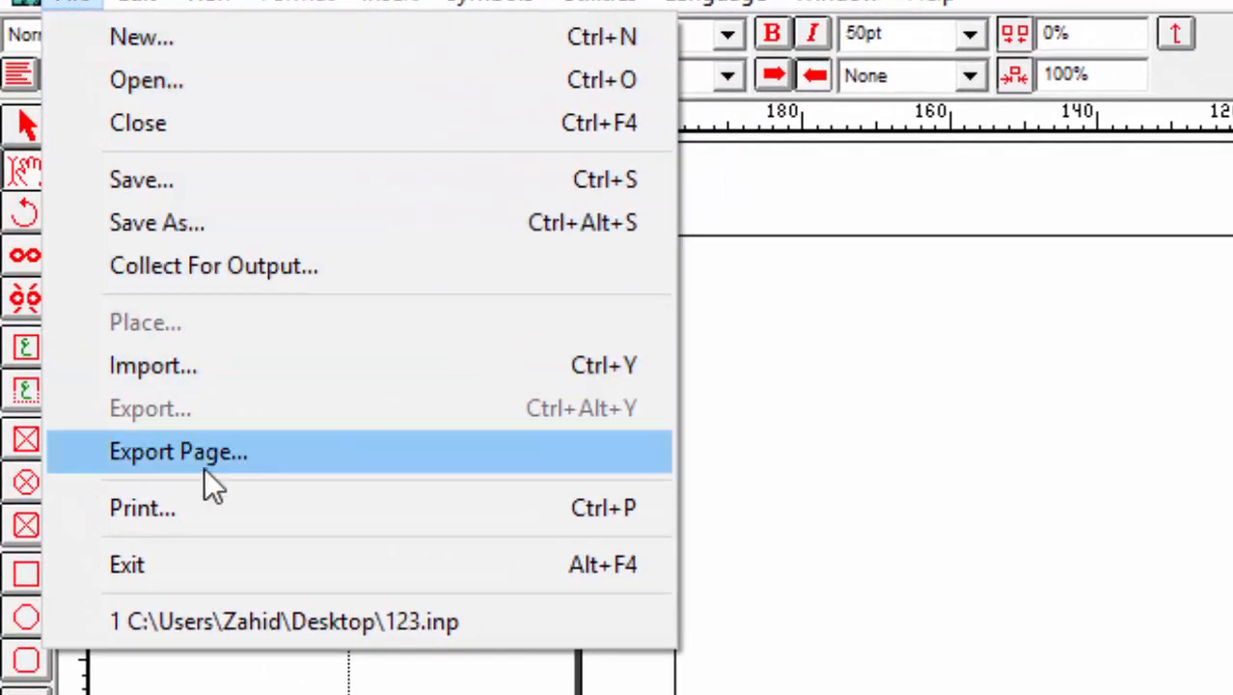
pyautogui.click(803, 407)
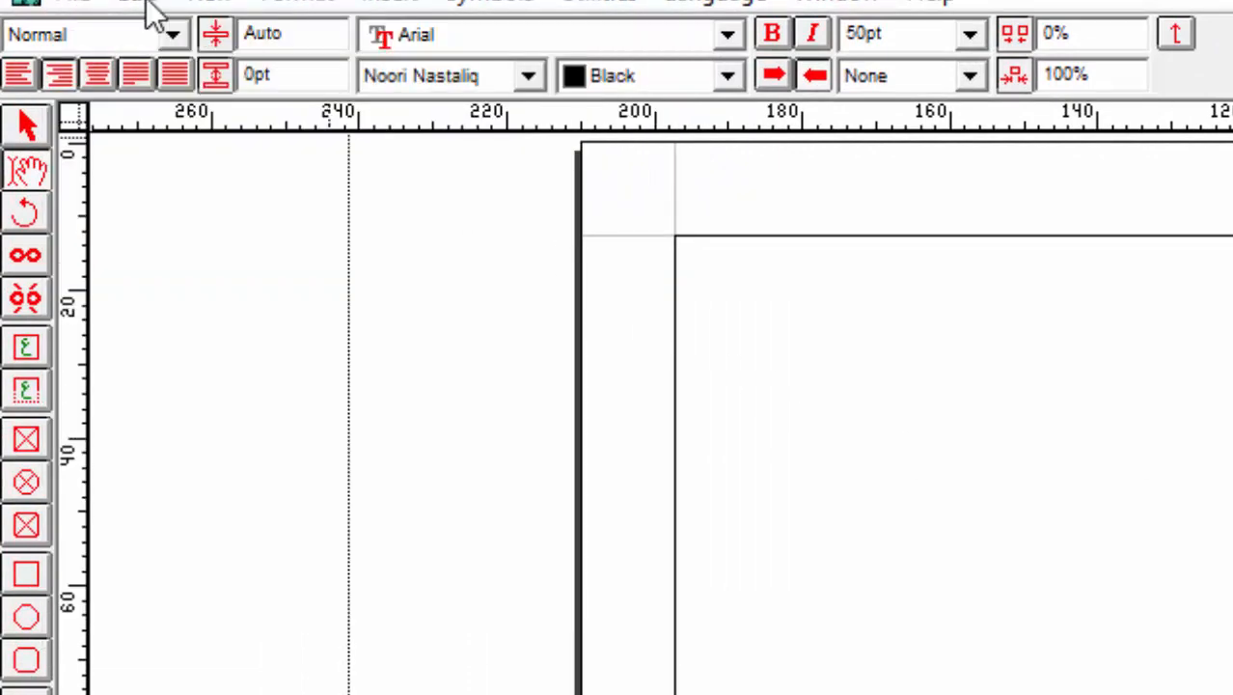
pyautogui.click(75, 3)
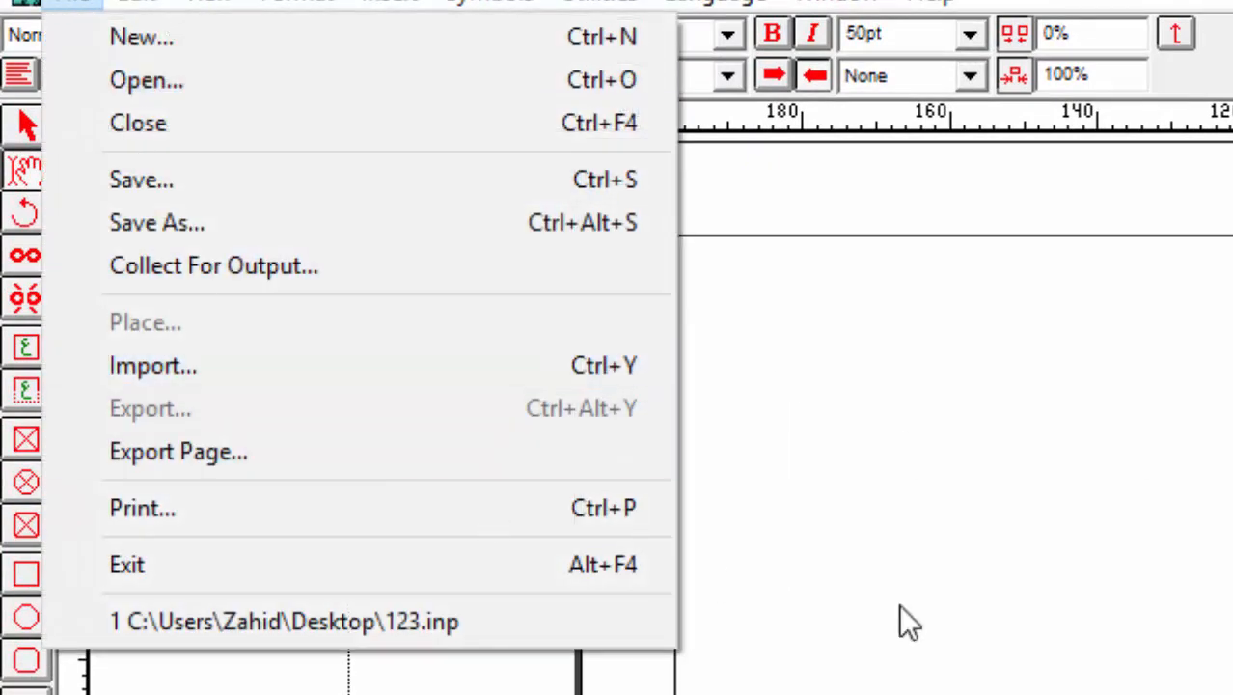
pyautogui.click(899, 603)
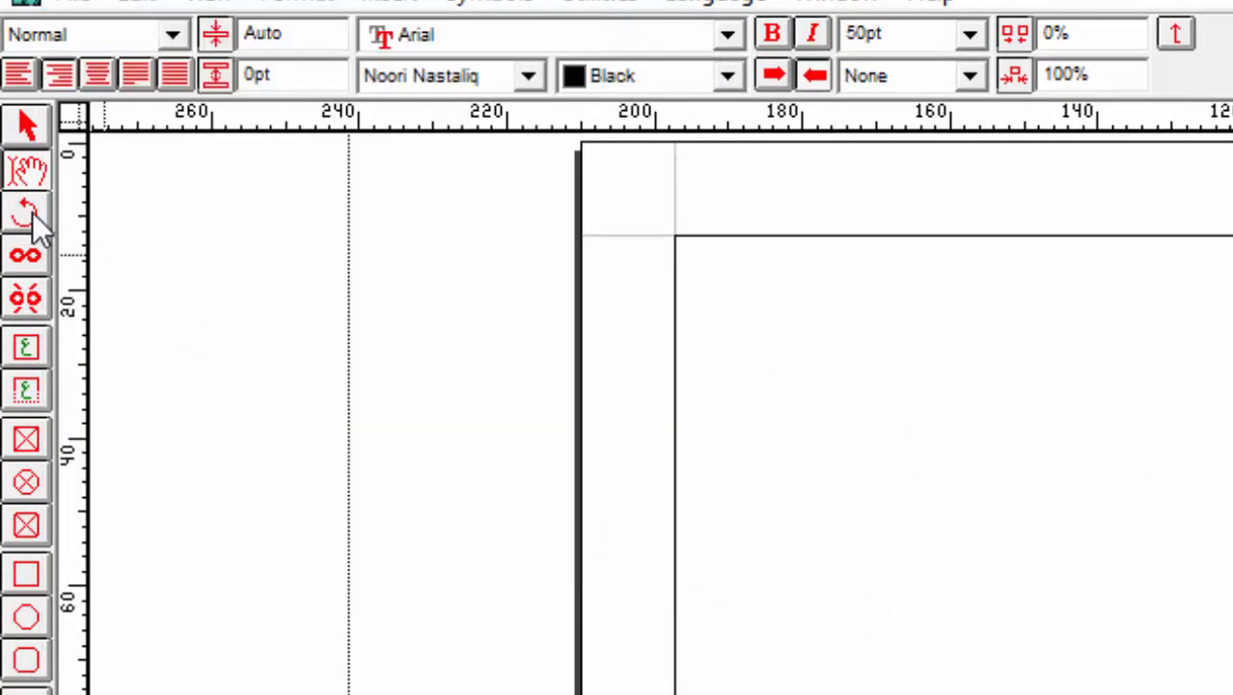
pyautogui.click(75, 3)
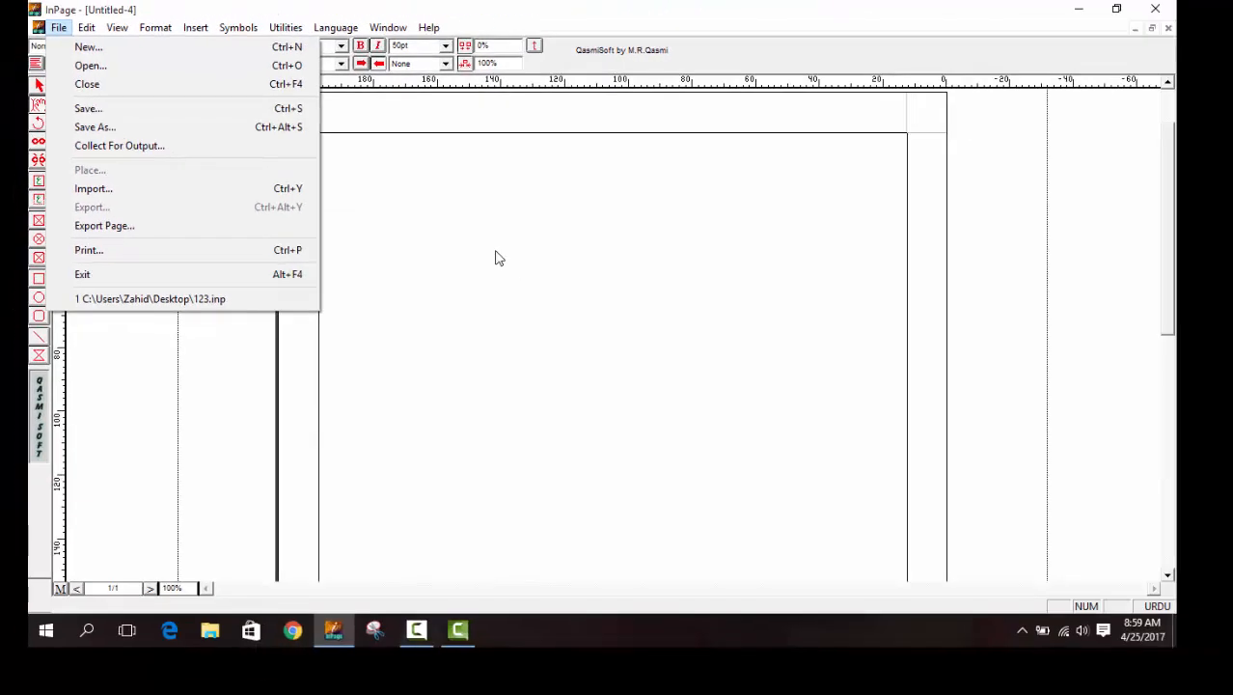
pyautogui.click(1091, 526)
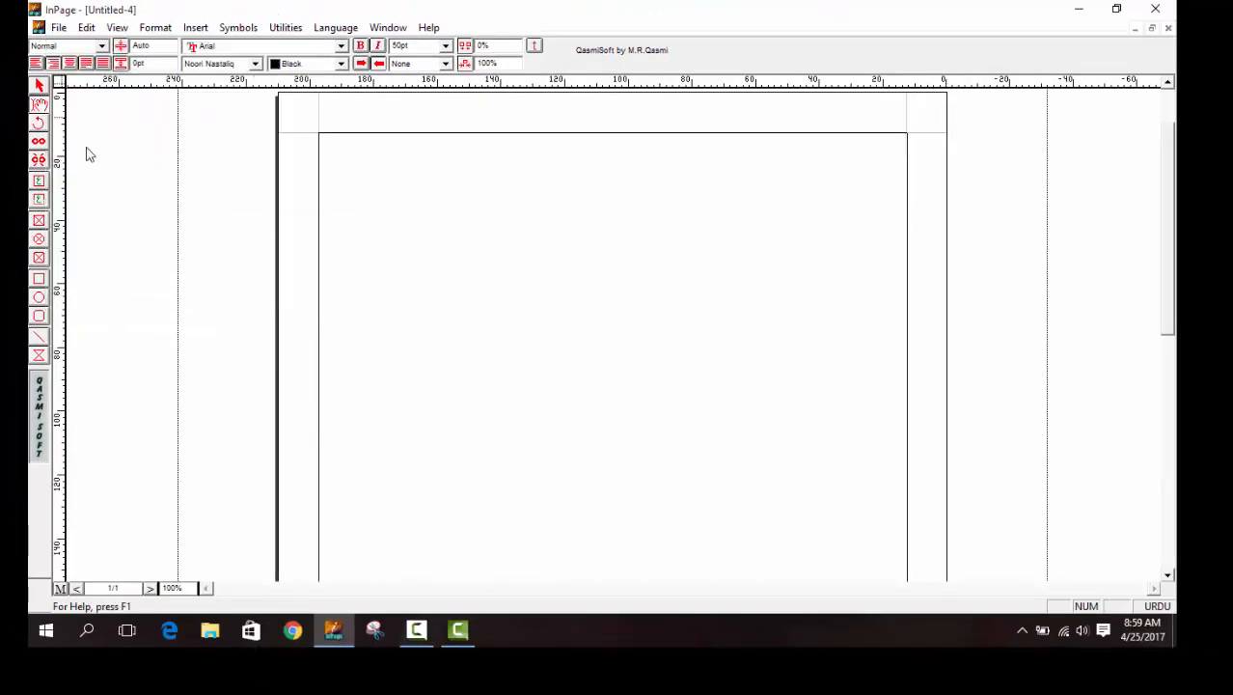
pyautogui.click(86, 27)
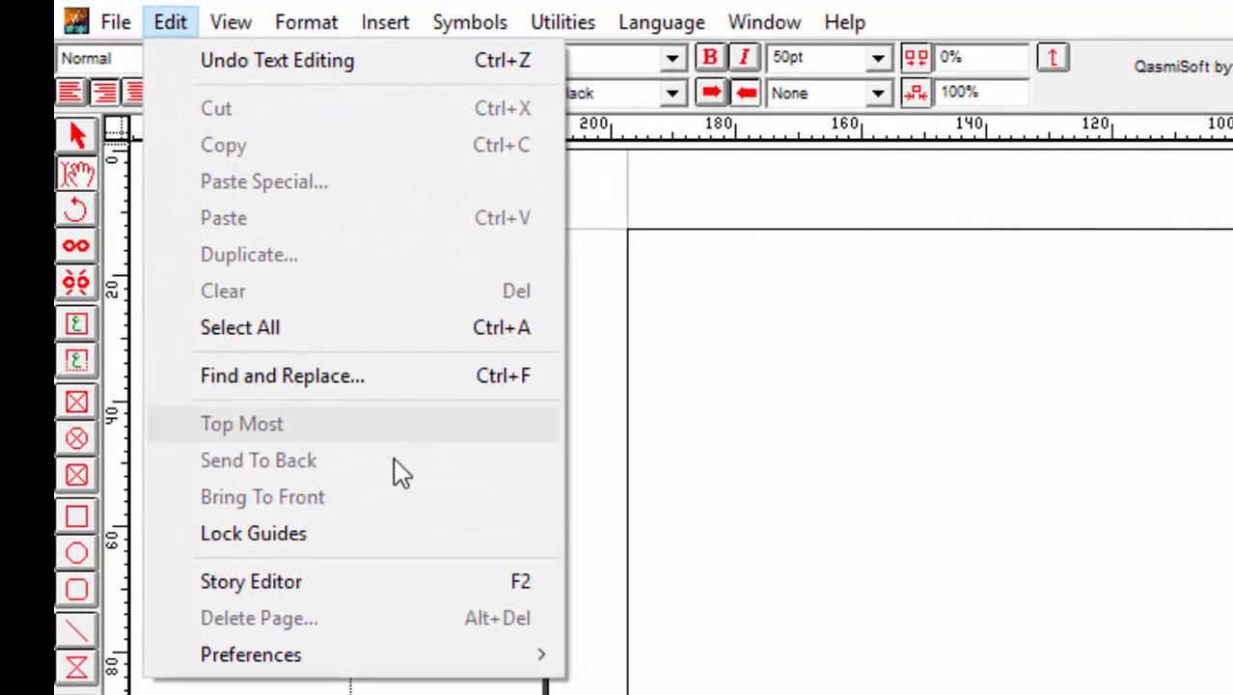
pyautogui.moveTo(305, 552)
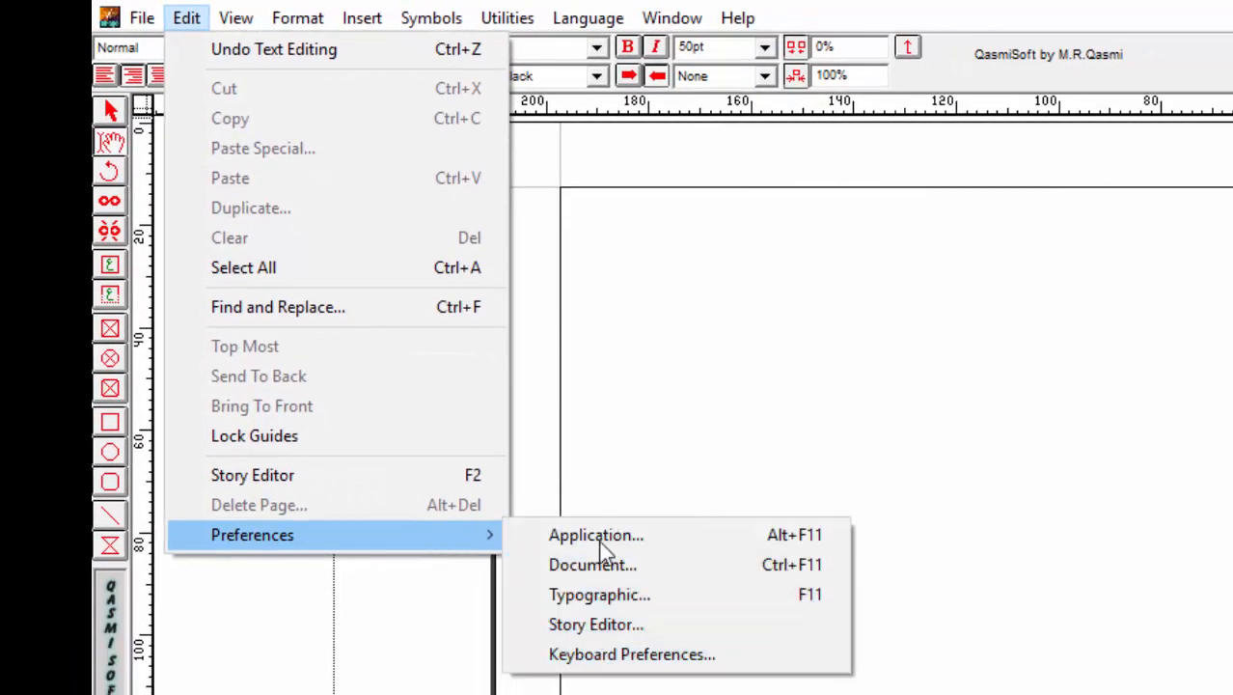
# - Hide the toolbox beside the page and show it again
pyautogui.click(232, 19)
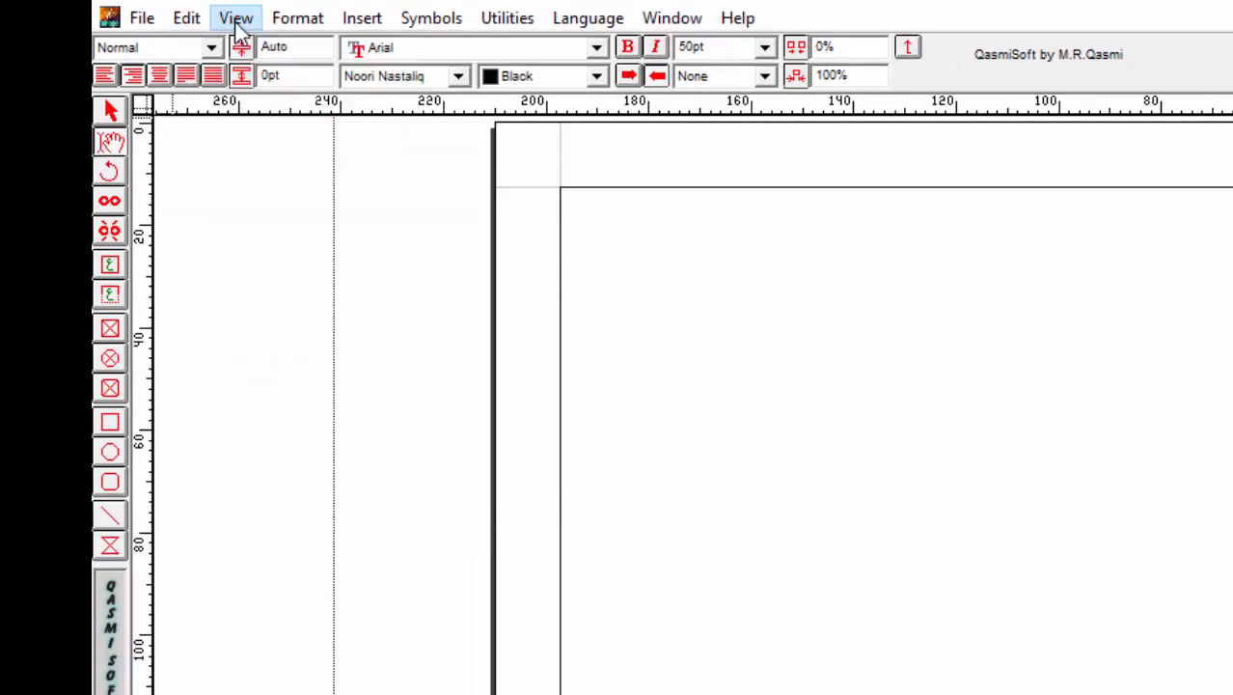
pyautogui.click(234, 23)
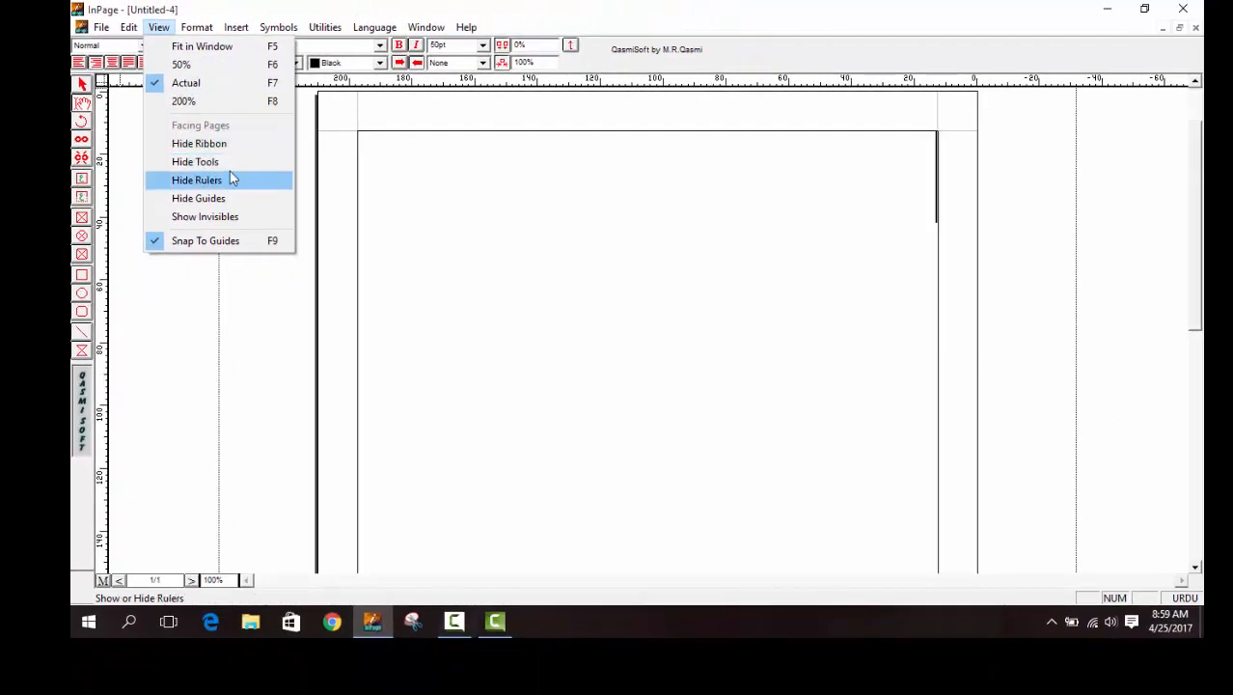
pyautogui.click(230, 167)
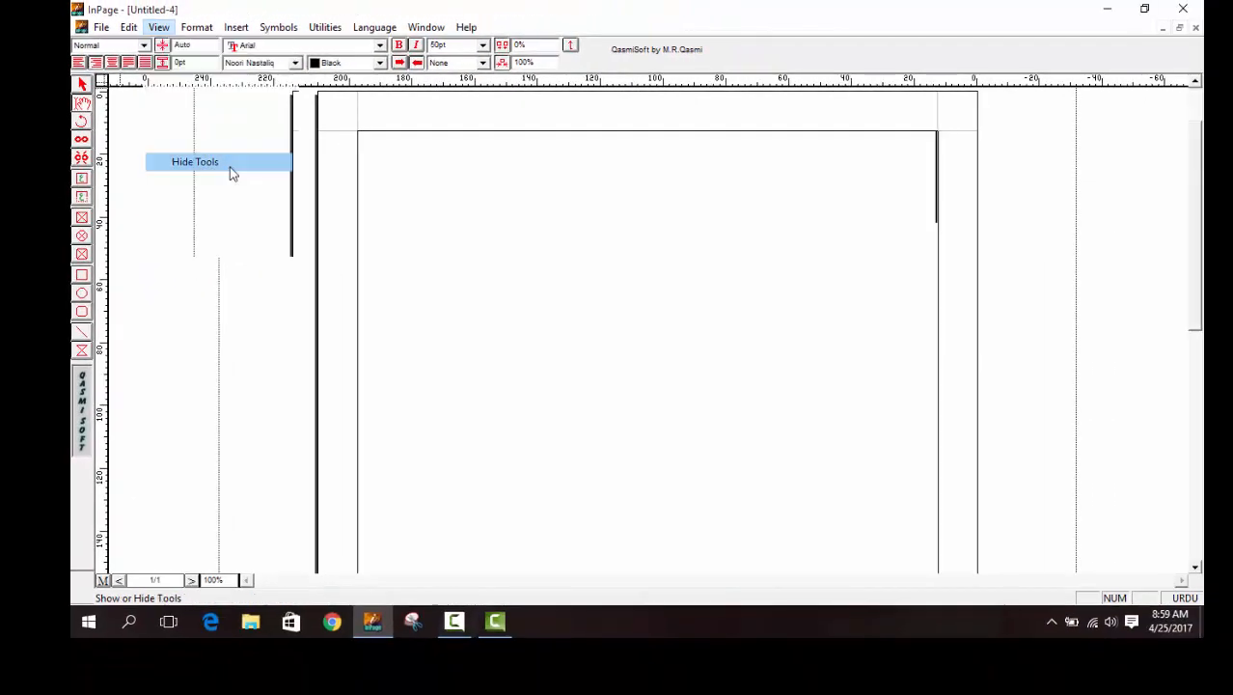
pyautogui.click(158, 27)
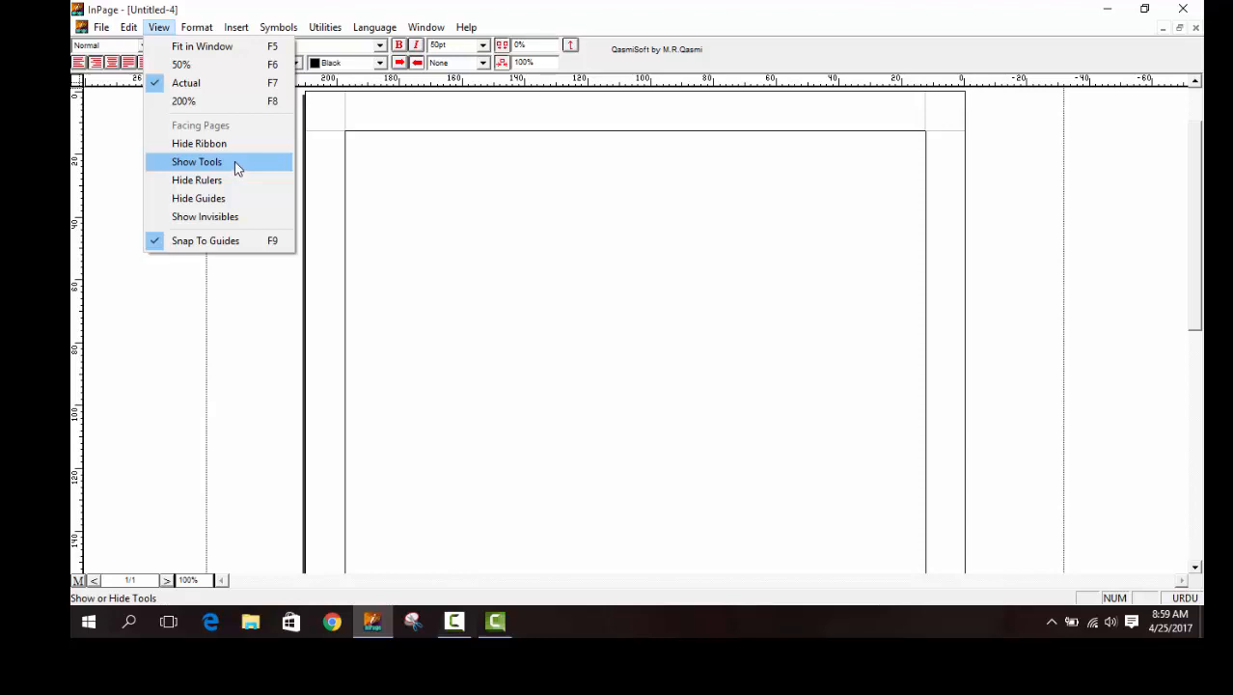
pyautogui.click(235, 161)
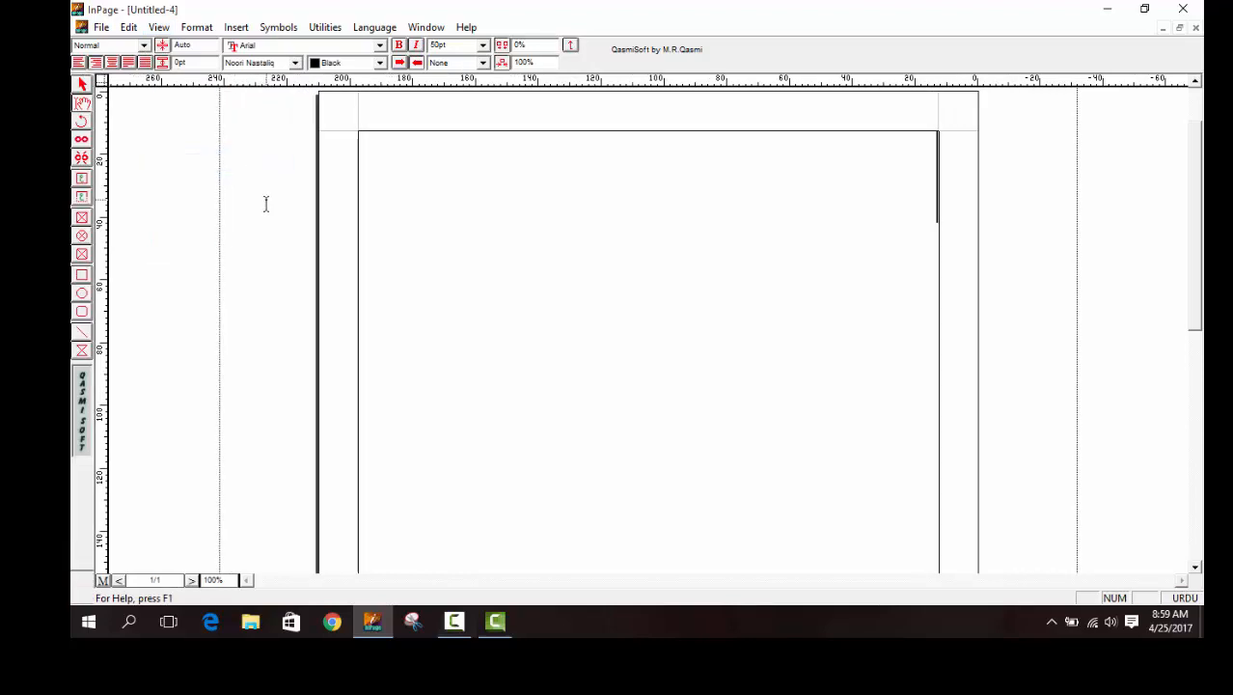
pyautogui.click(203, 28)
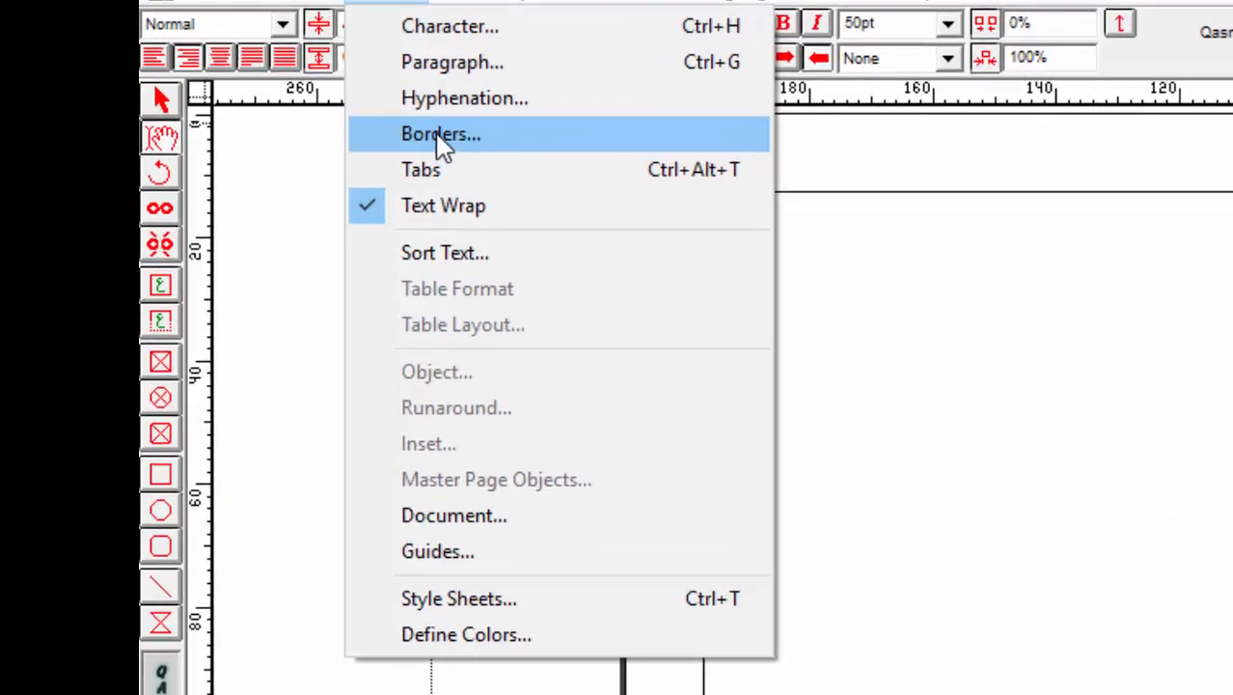
pyautogui.moveTo(486, 1)
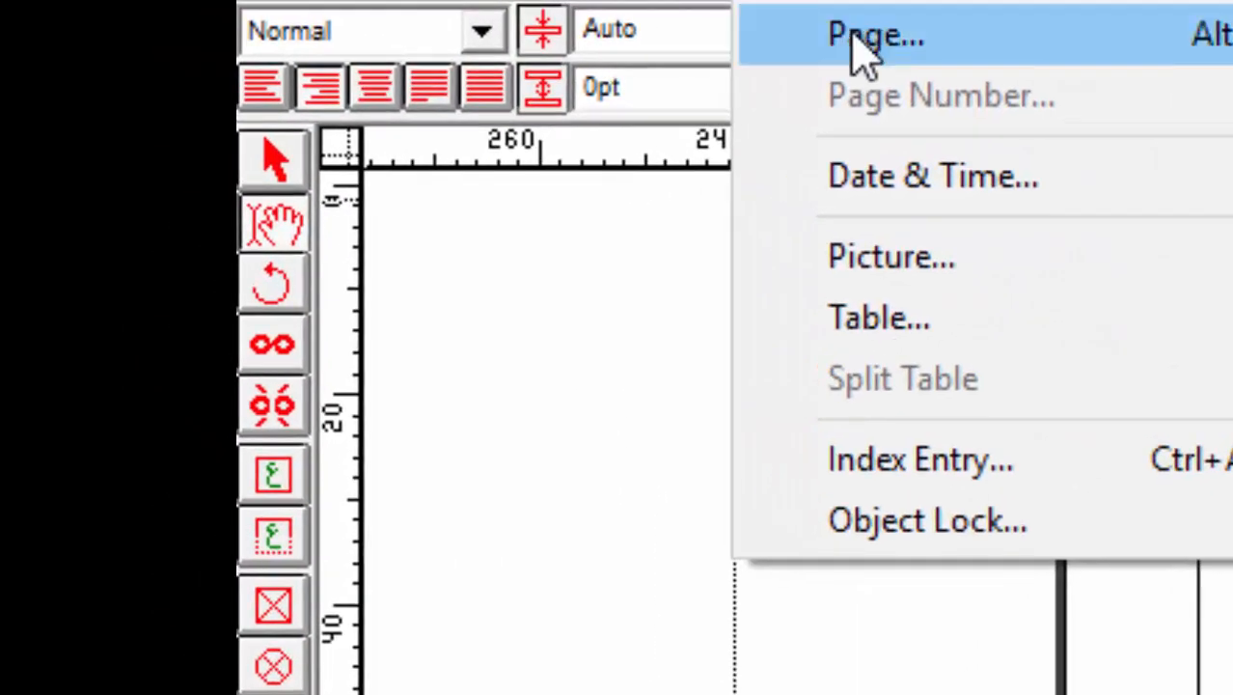
pyautogui.click(861, 53)
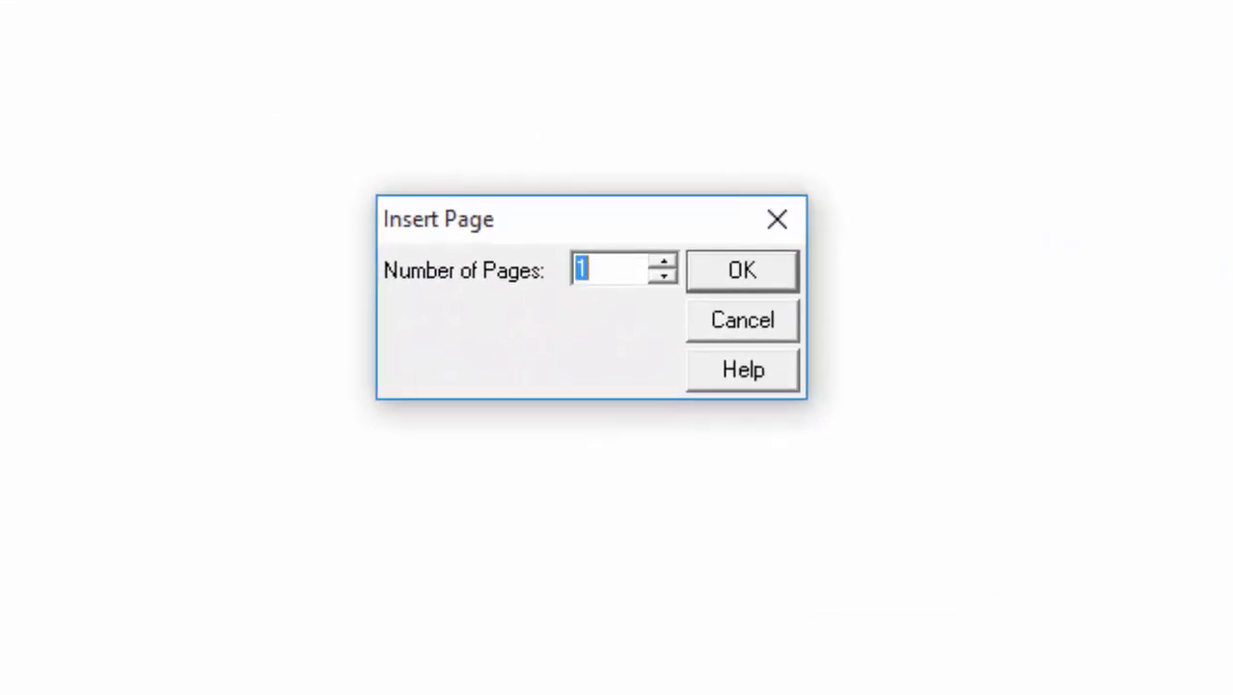
pyautogui.click(663, 275)
pyautogui.click(731, 321)
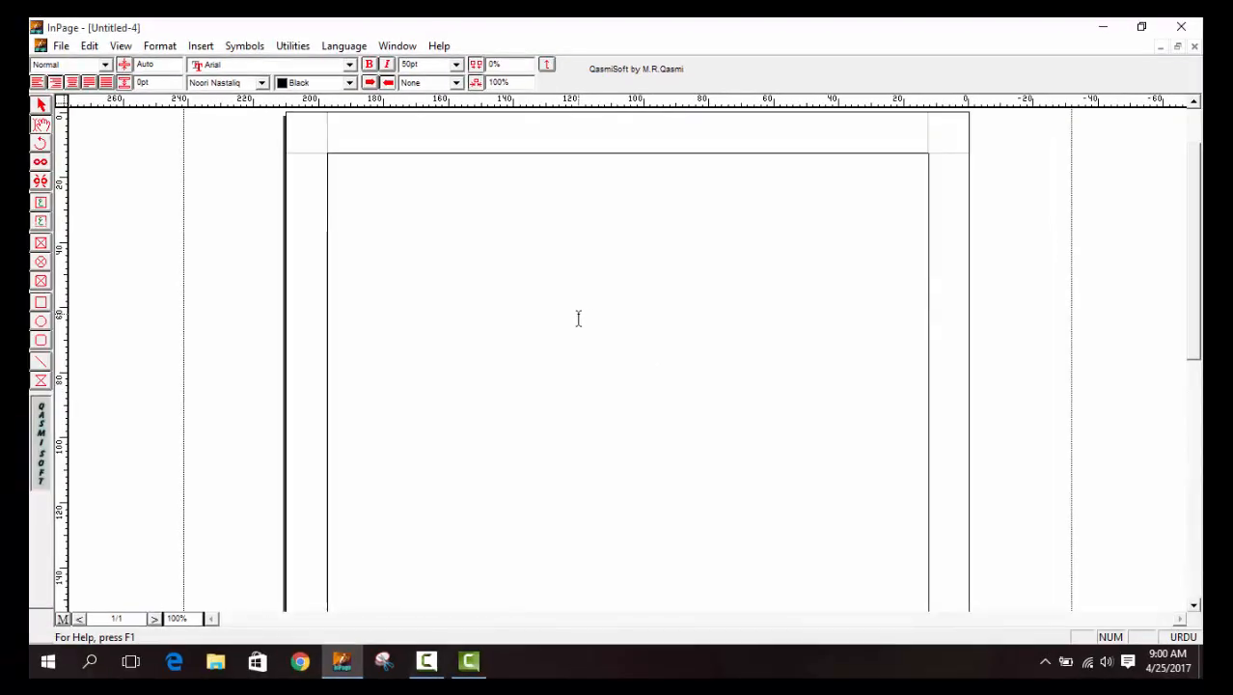
# - Create a new one-page A4 document in landscape orientation, keeping the 12.7 mm margins and right-to-left direction
pyautogui.hotkey('ctrl', 'n')
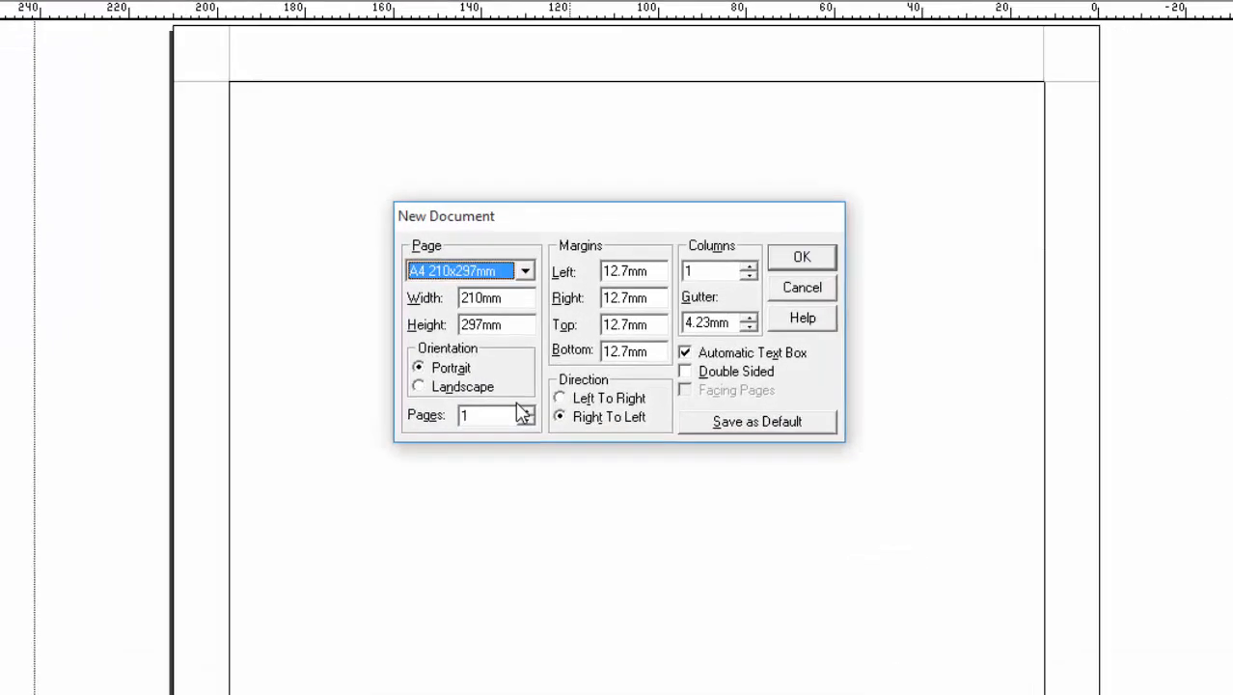
pyautogui.click(546, 397)
pyautogui.click(546, 396)
pyautogui.click(460, 474)
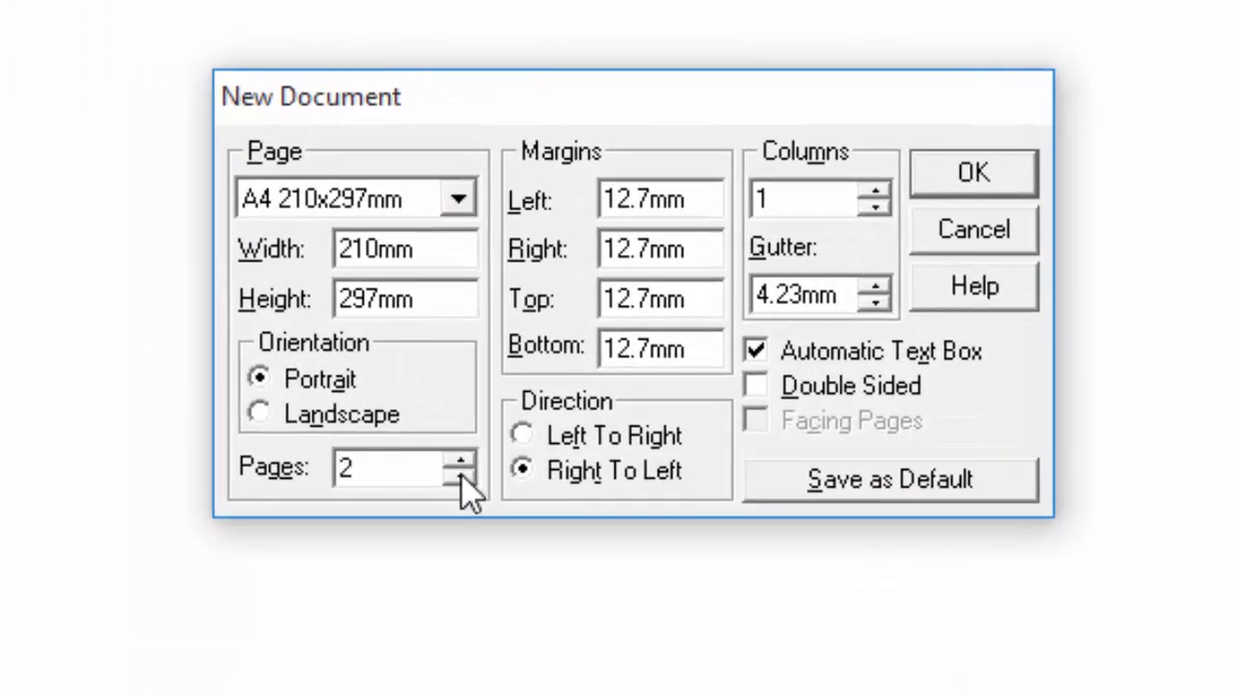
pyautogui.click(460, 474)
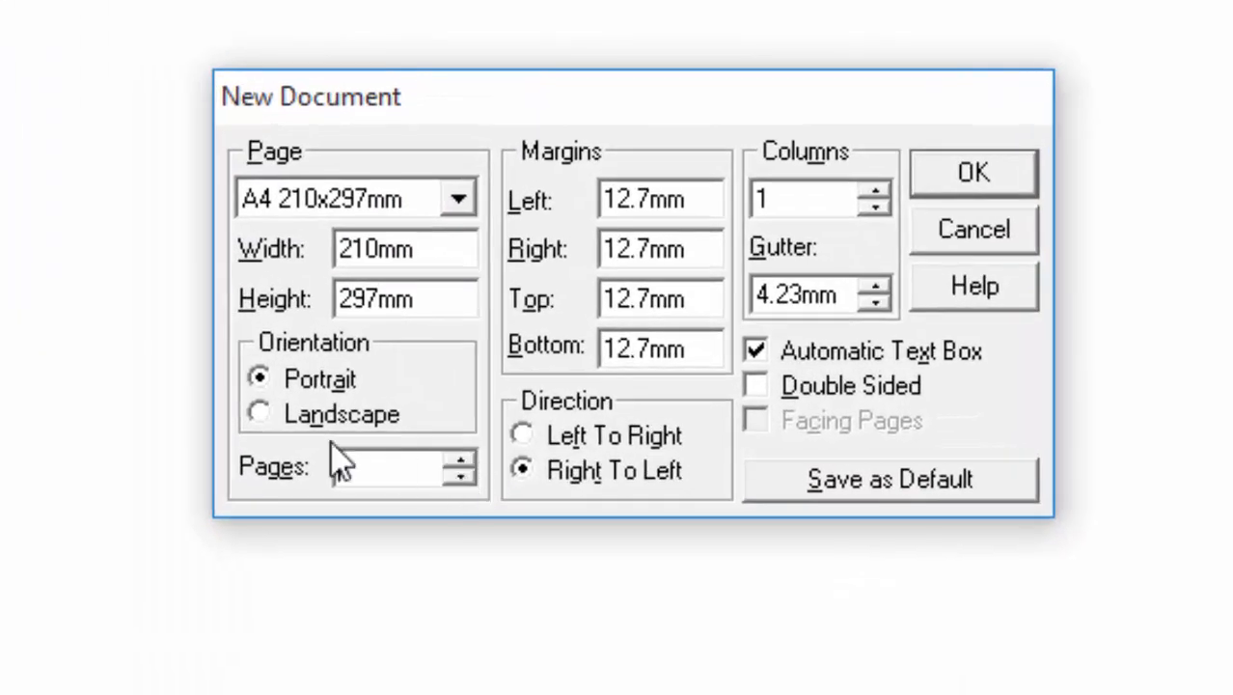
pyautogui.click(260, 413)
pyautogui.click(974, 172)
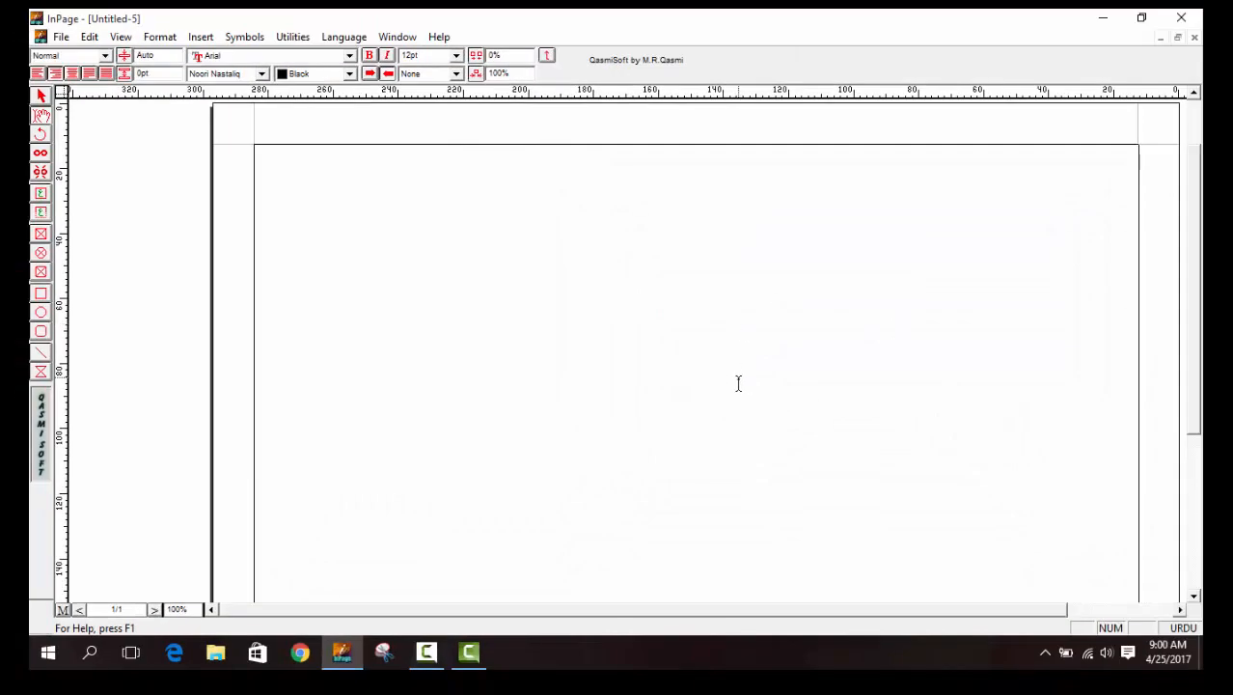
pyautogui.hotkey('ctrl', '5')
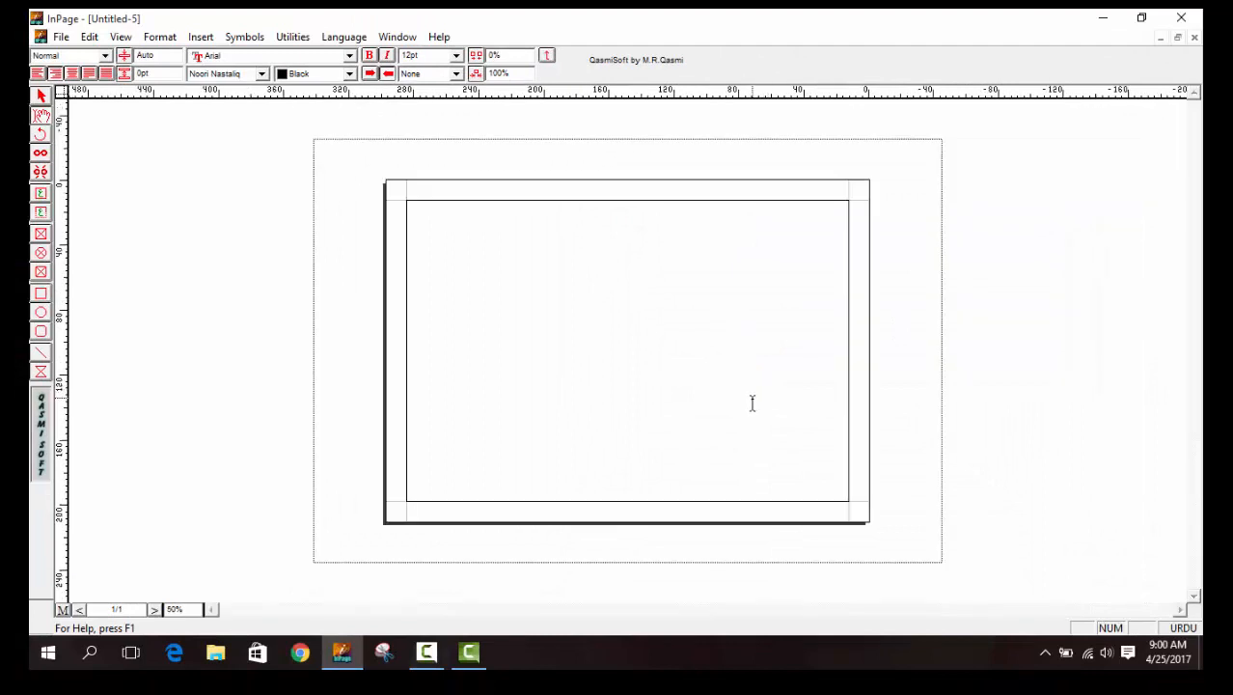
pyautogui.hotkey('ctrl', '1')
pyautogui.hotkey('ctrl', '5')
# - Create another new one-page A4 document with the default portrait orientation and 12.7 mm margins
pyautogui.hotkey('ctrl', 'n')
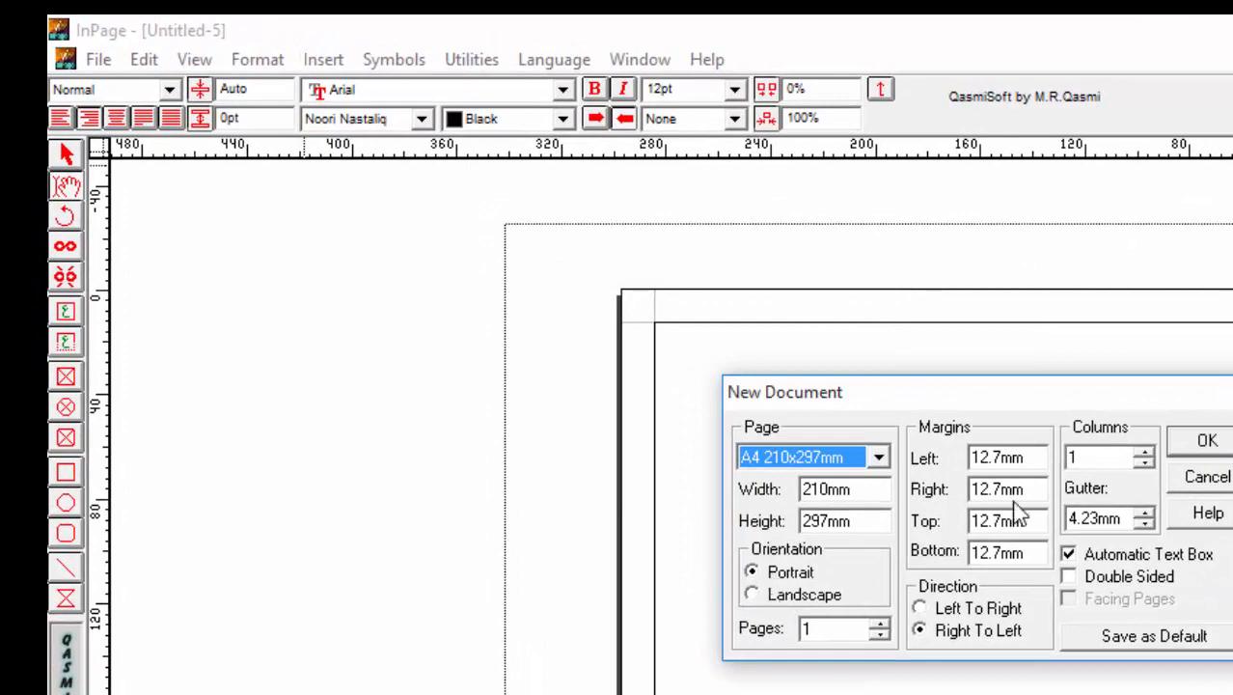
pyautogui.click(1207, 442)
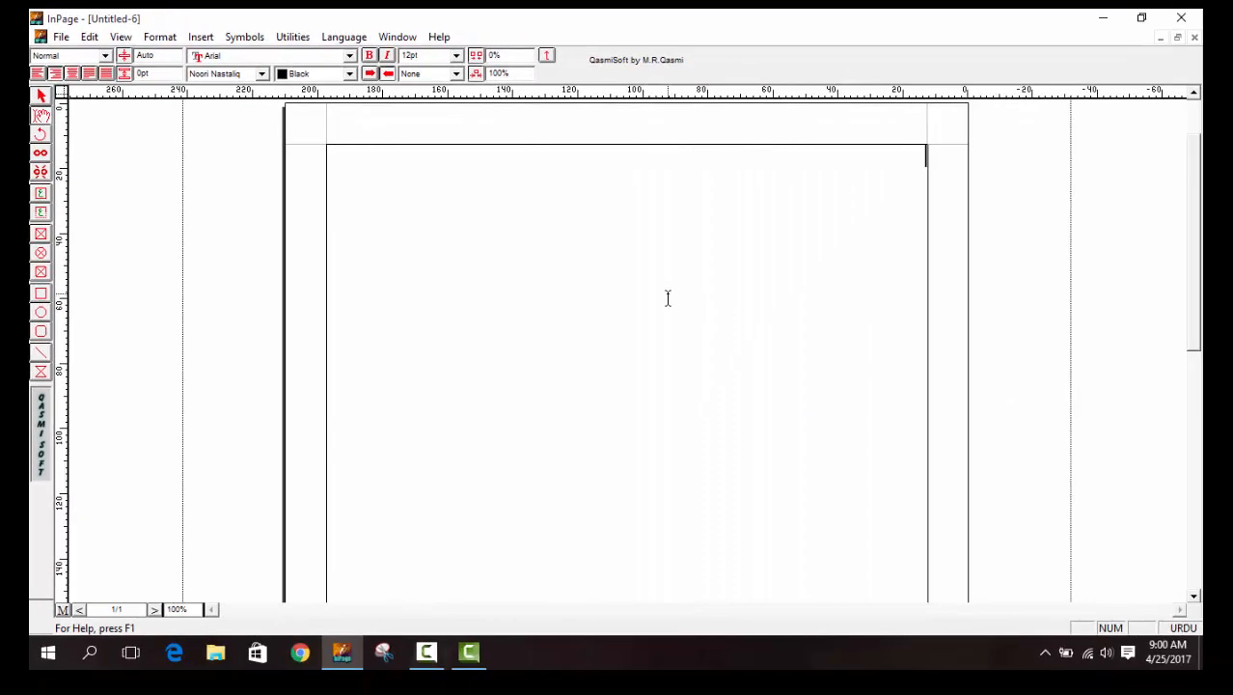
pyautogui.hotkey('ctrl', '5')
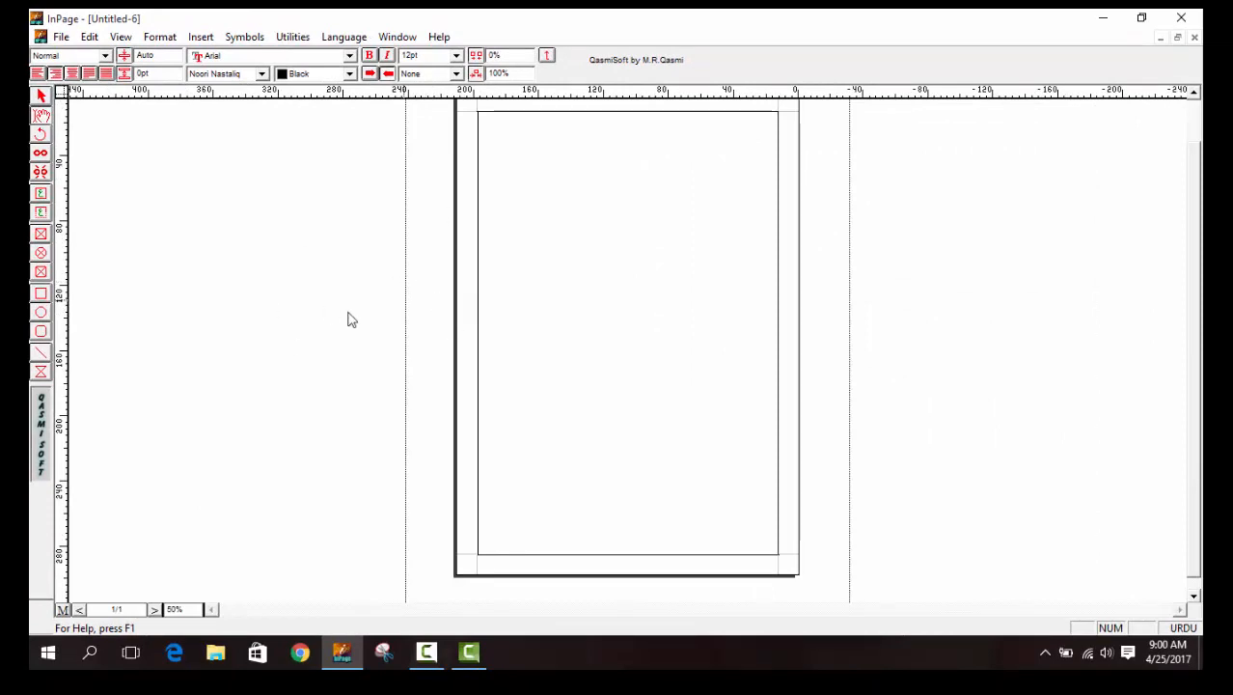
# - Insert 6 additional pages into the portrait document
pyautogui.click(201, 36)
pyautogui.click(217, 55)
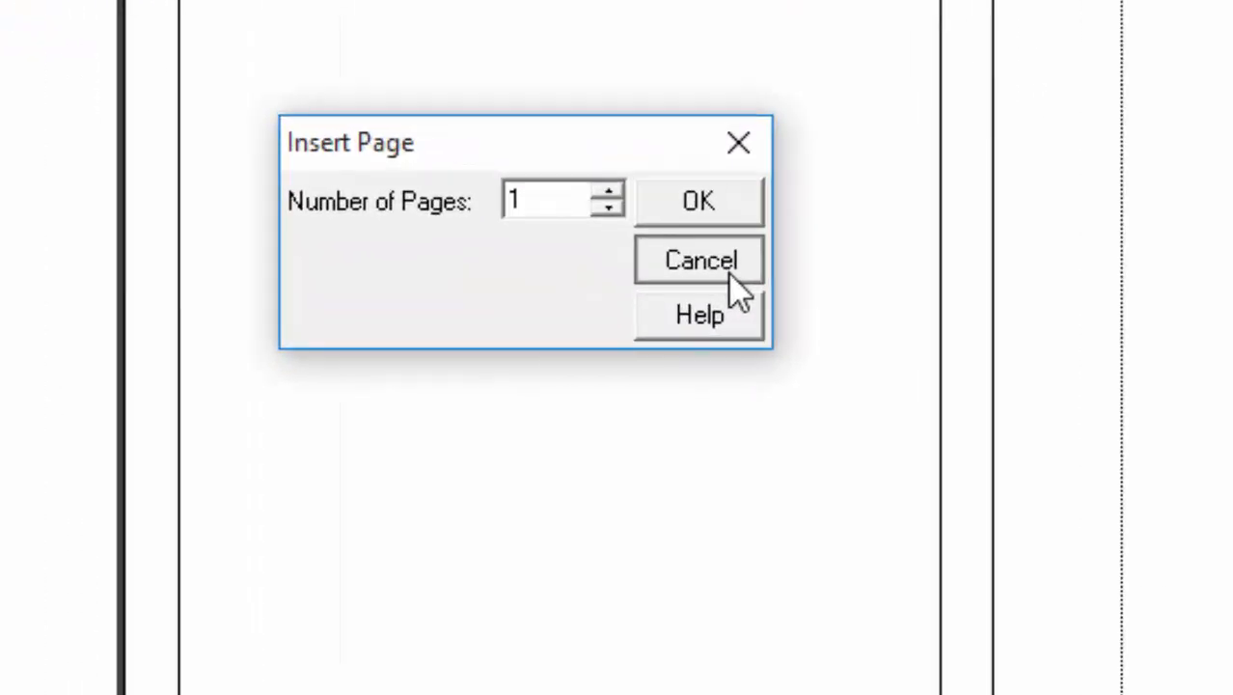
pyautogui.moveTo(529, 201); pyautogui.dragTo(420, 179)
pyautogui.write('6')
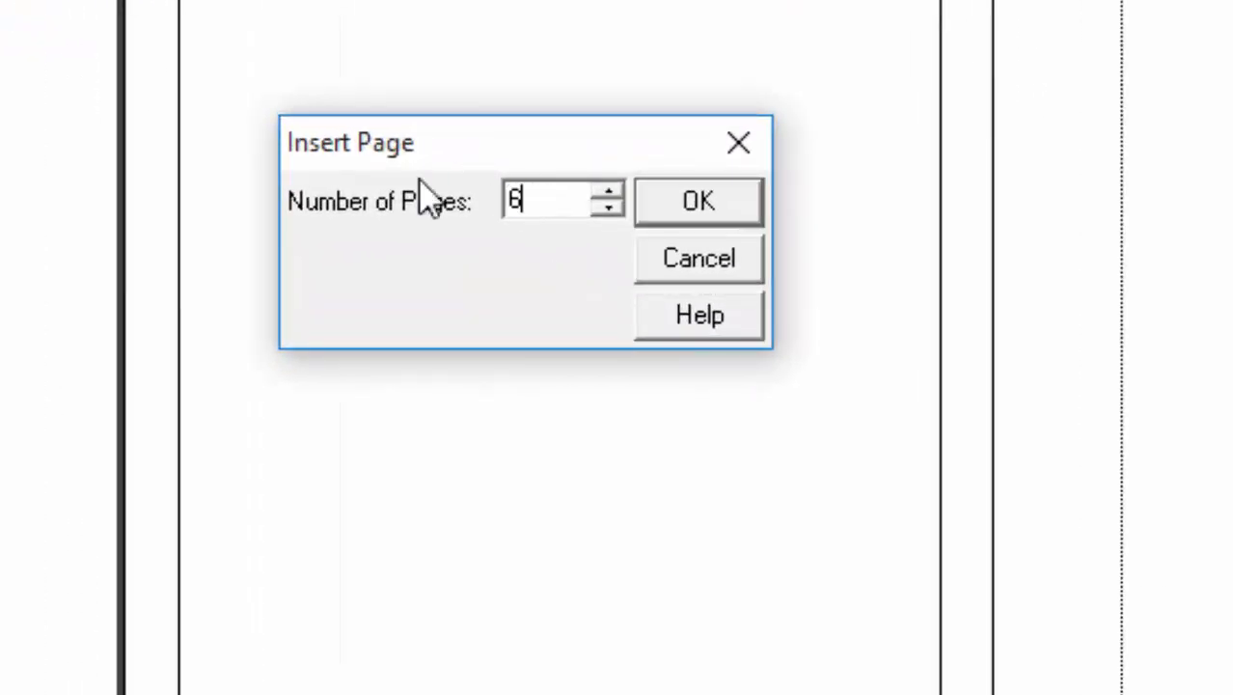
pyautogui.press('Return')
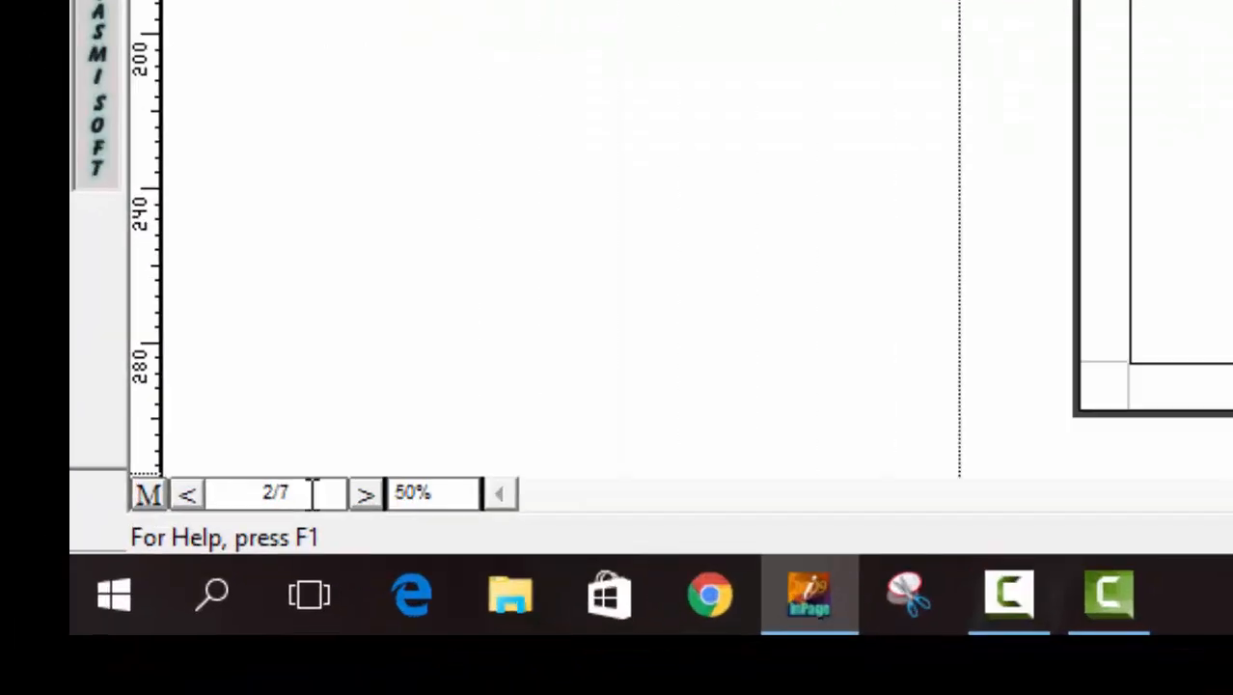
pyautogui.moveTo(310, 493); pyautogui.dragTo(239, 479)
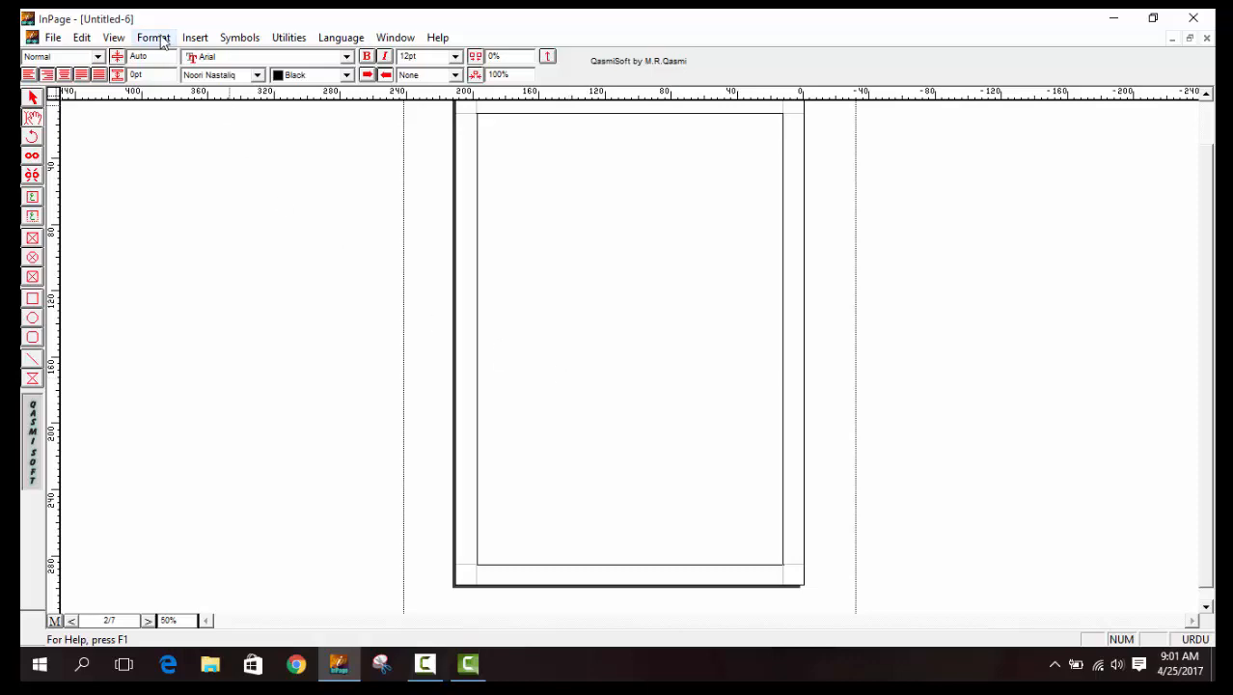
# - Delete pages 2 to 7 from the document
pyautogui.click(87, 39)
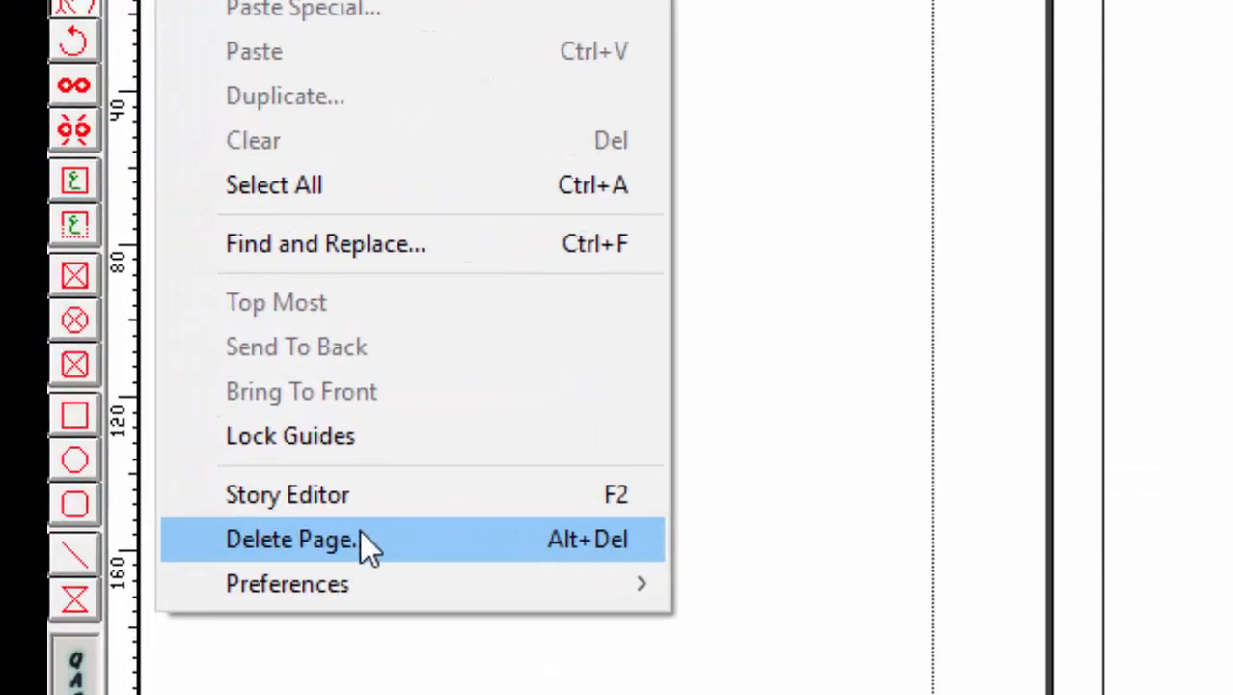
pyautogui.click(145, 351)
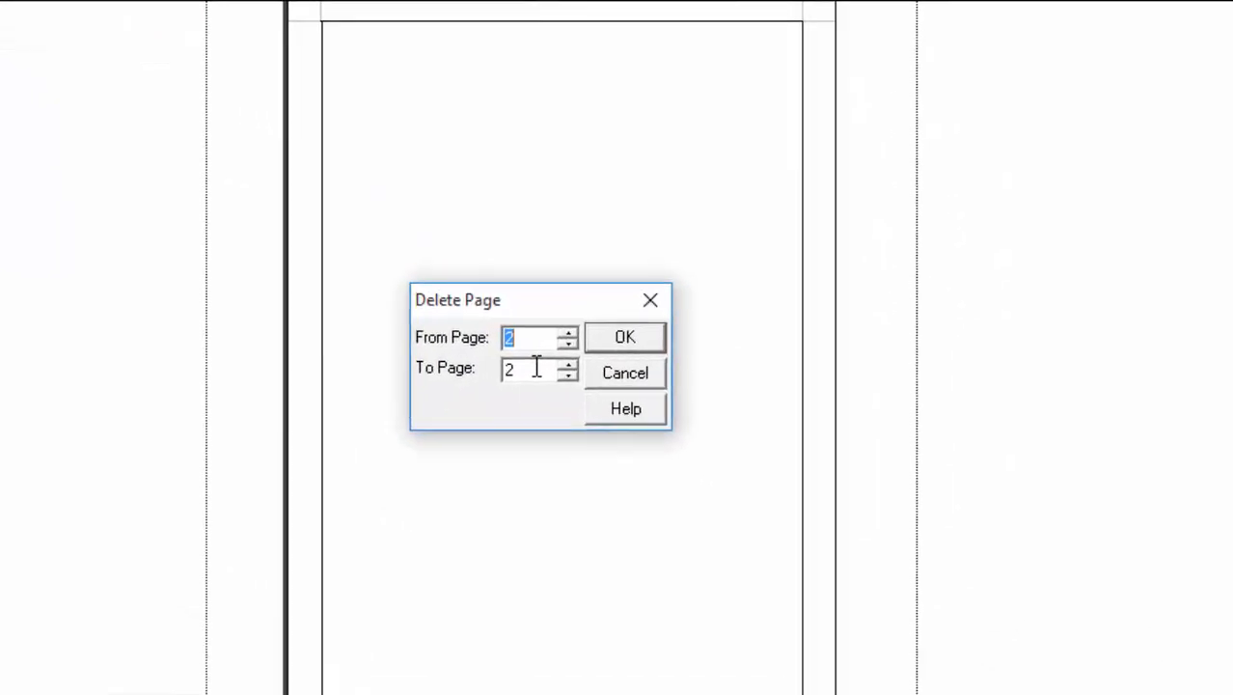
pyautogui.press('Tab')
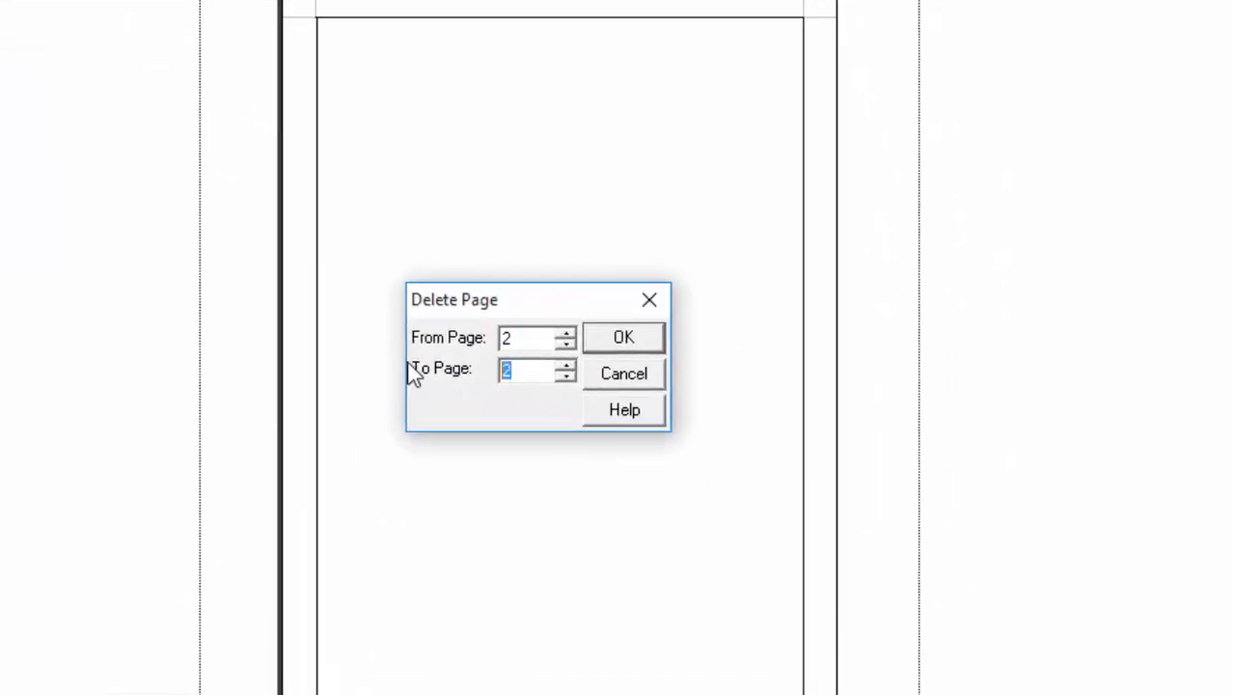
pyautogui.press('Return')
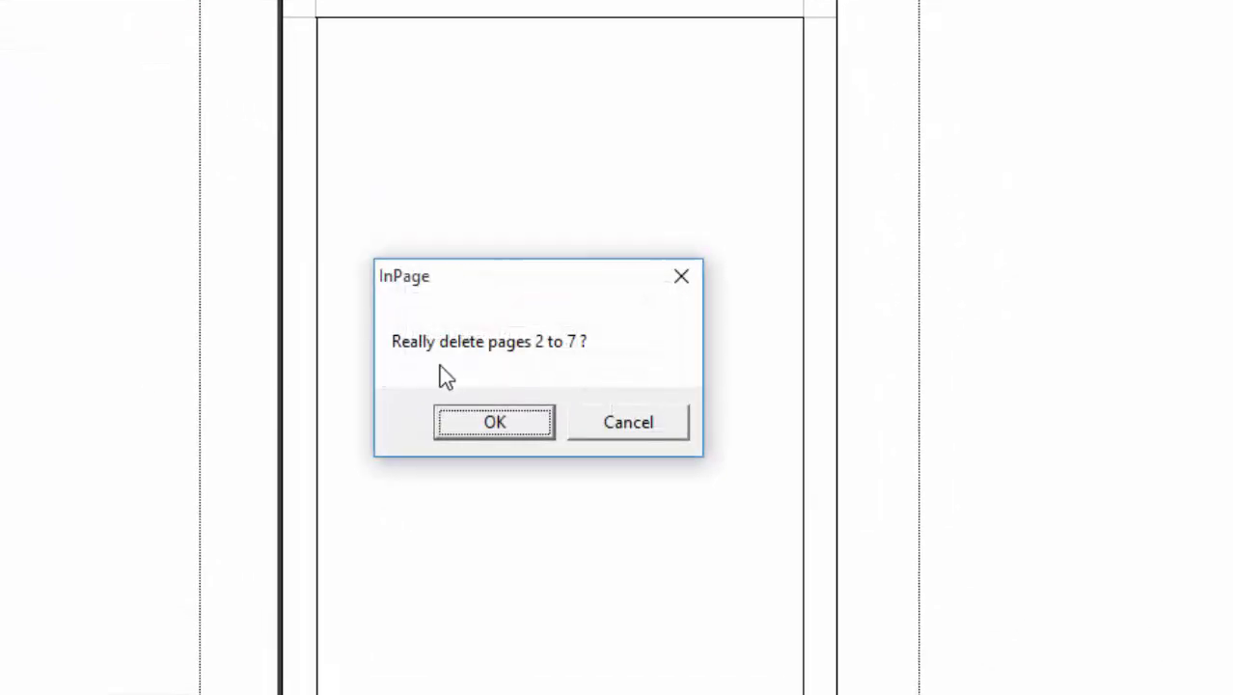
pyautogui.click(494, 422)
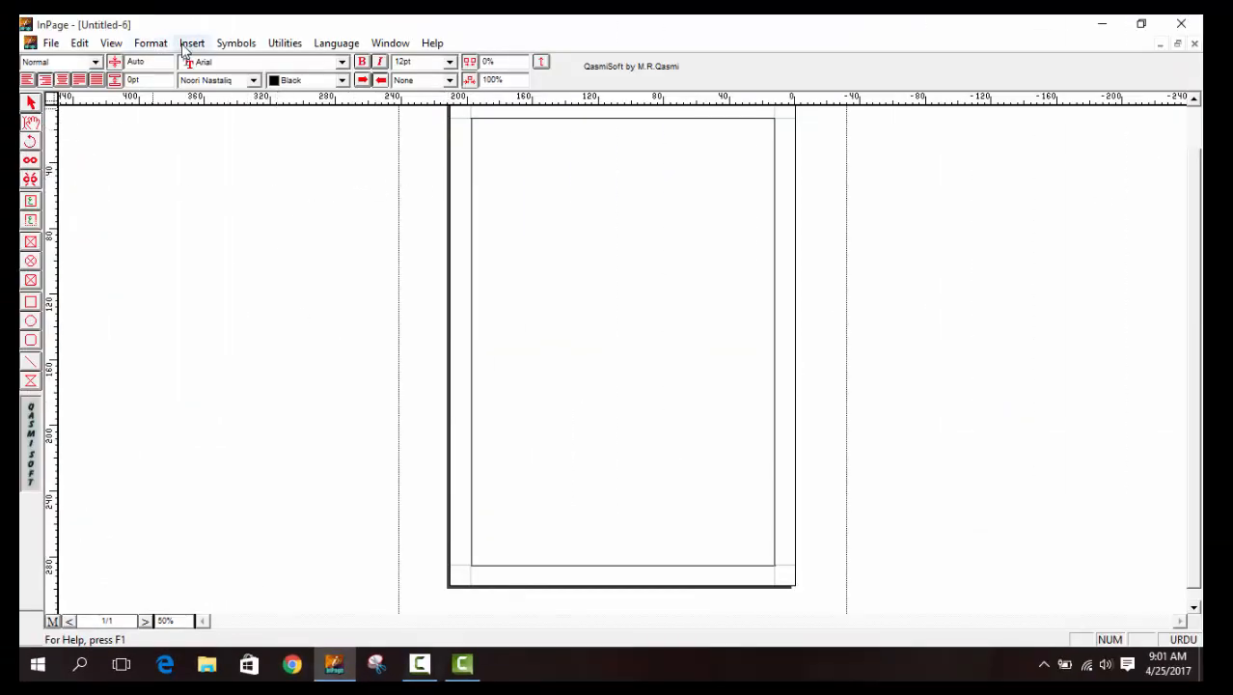
# - Insert a table with 5 rows and 5 columns on the page, keeping the automatic column width
pyautogui.click(198, 43)
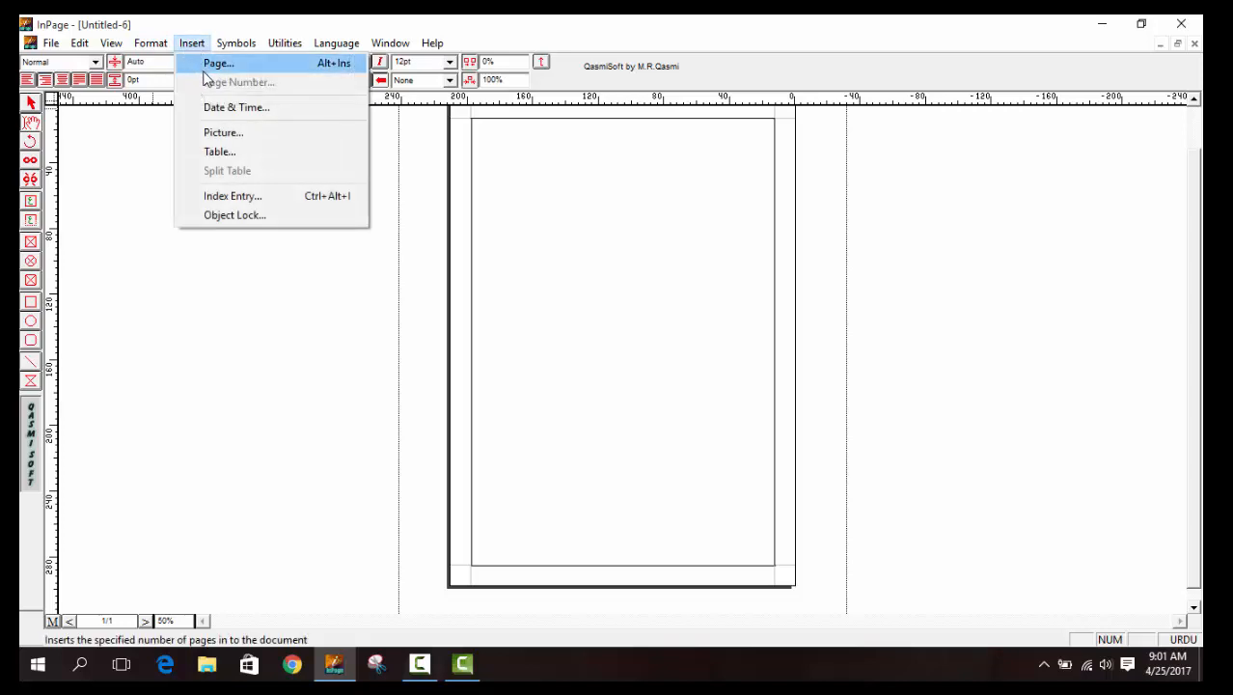
pyautogui.click(256, 156)
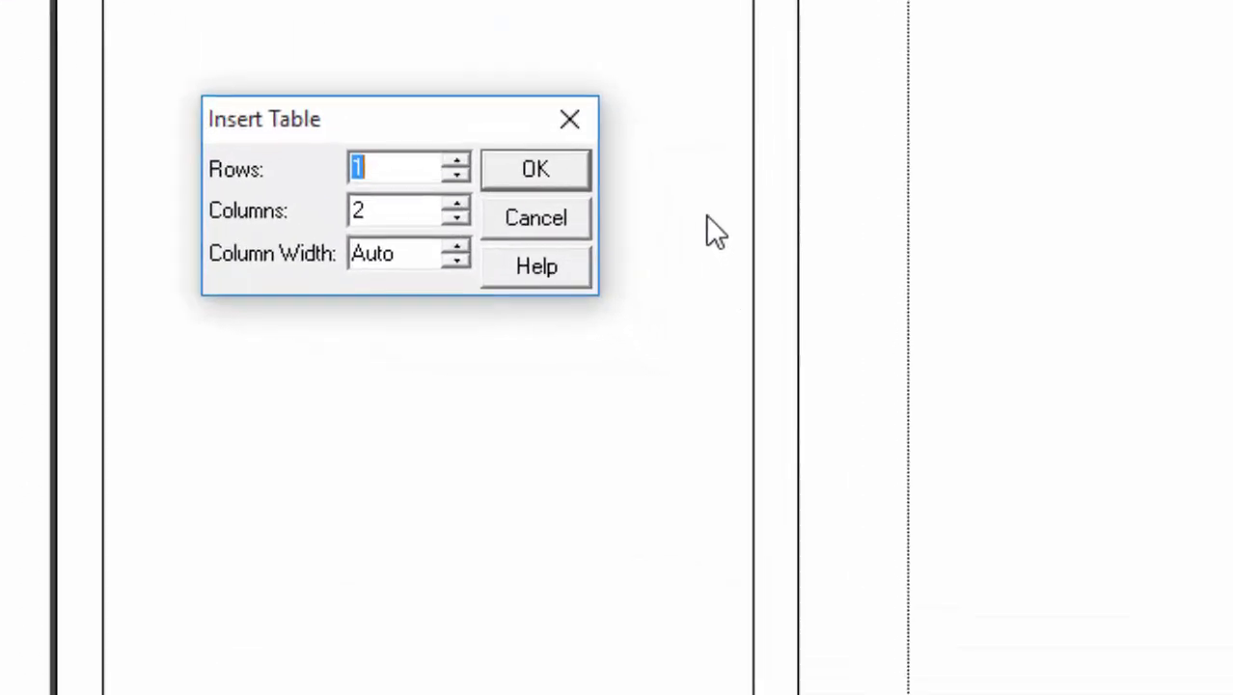
pyautogui.write('5')
pyautogui.press('Tab')
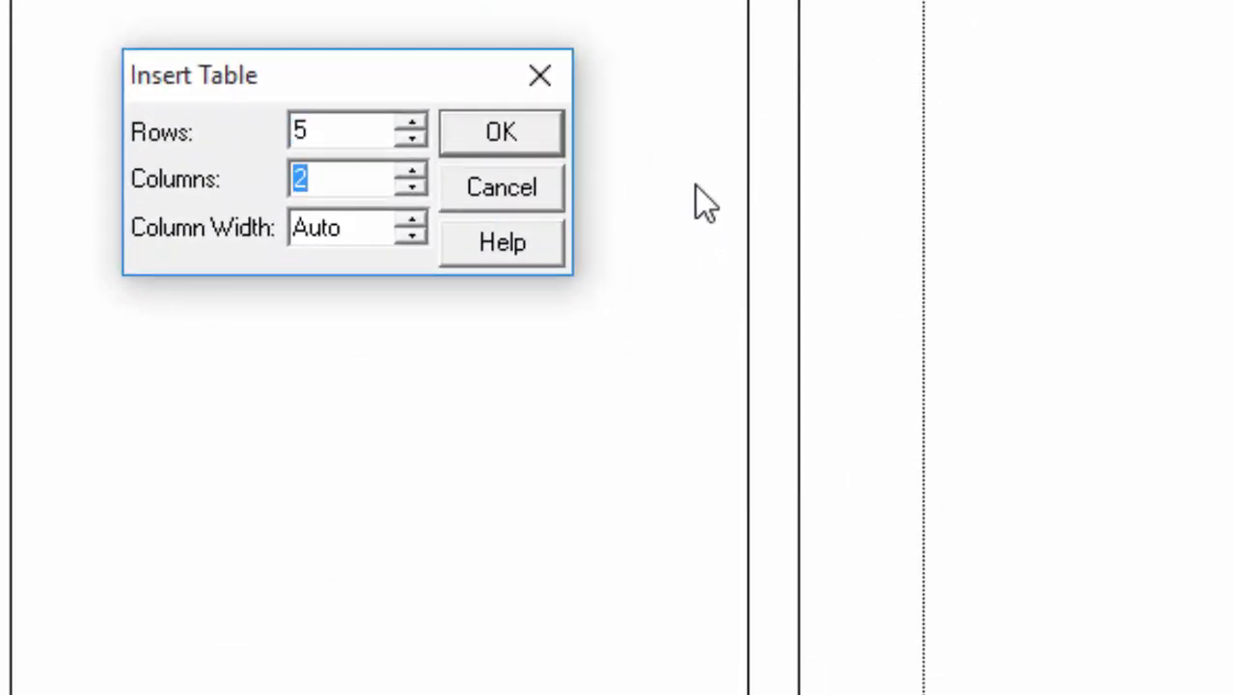
pyautogui.write('5')
pyautogui.click(557, 134)
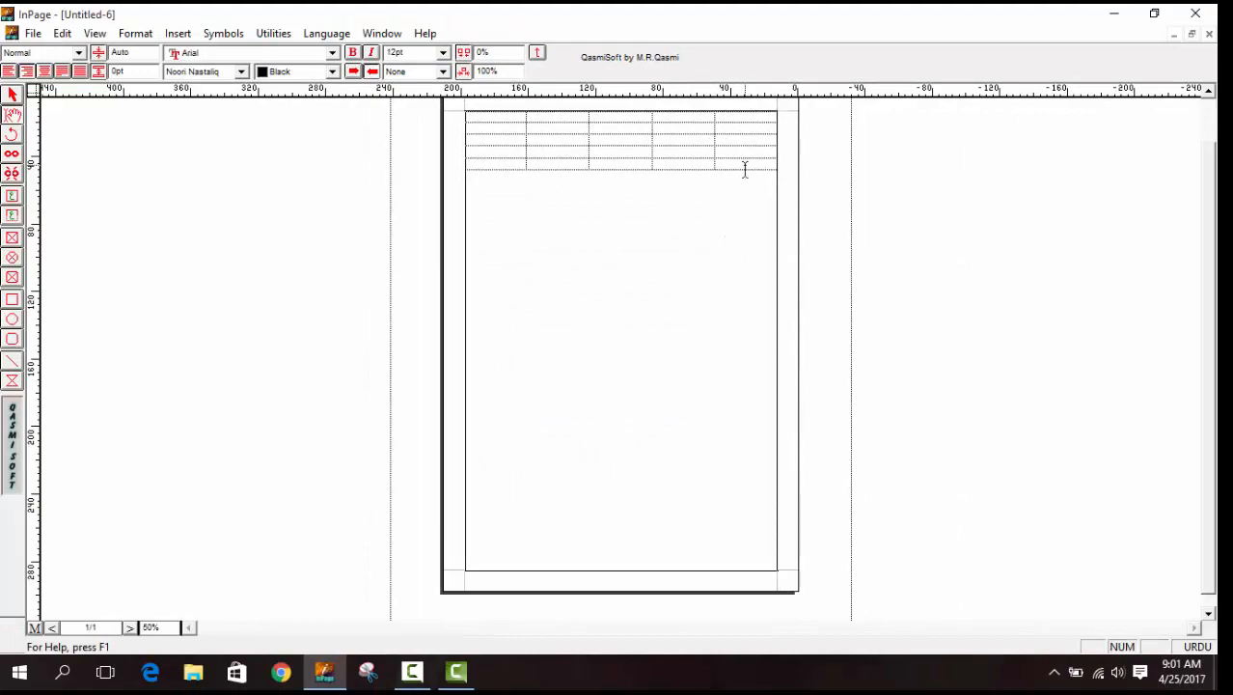
# - Set the text color of all table cells to Red
pyautogui.click(513, 121)
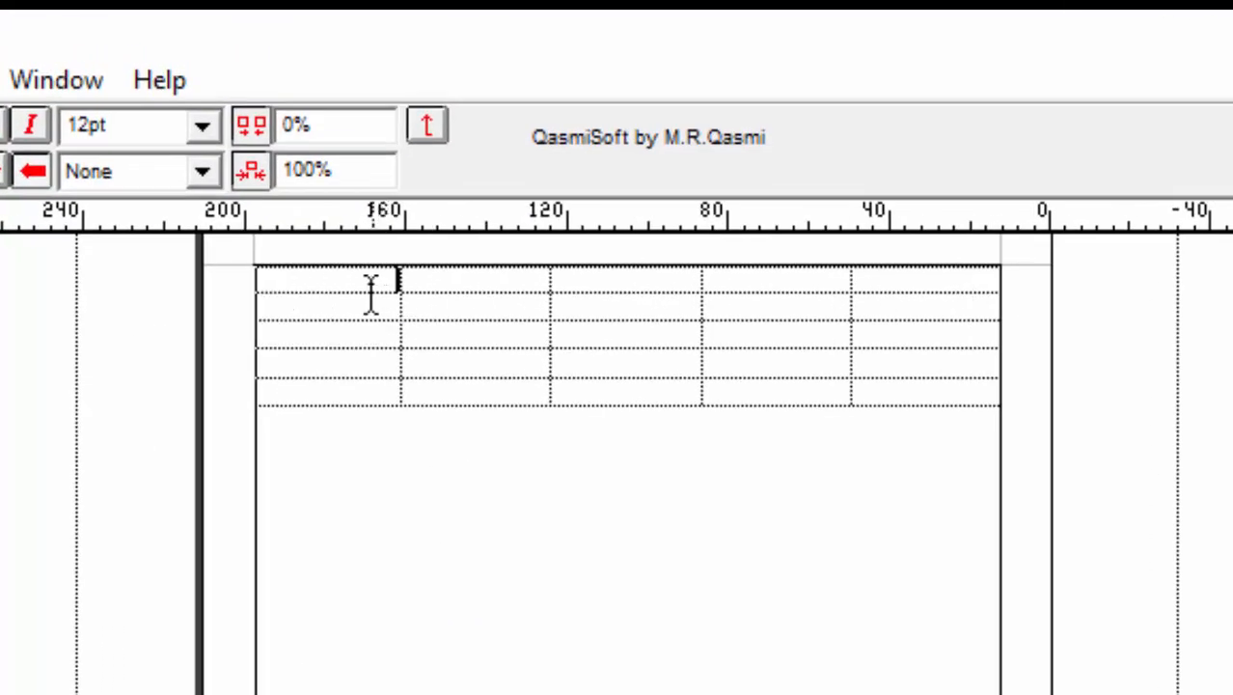
pyautogui.moveTo(371, 294); pyautogui.dragTo(936, 405)
pyautogui.click(358, 73)
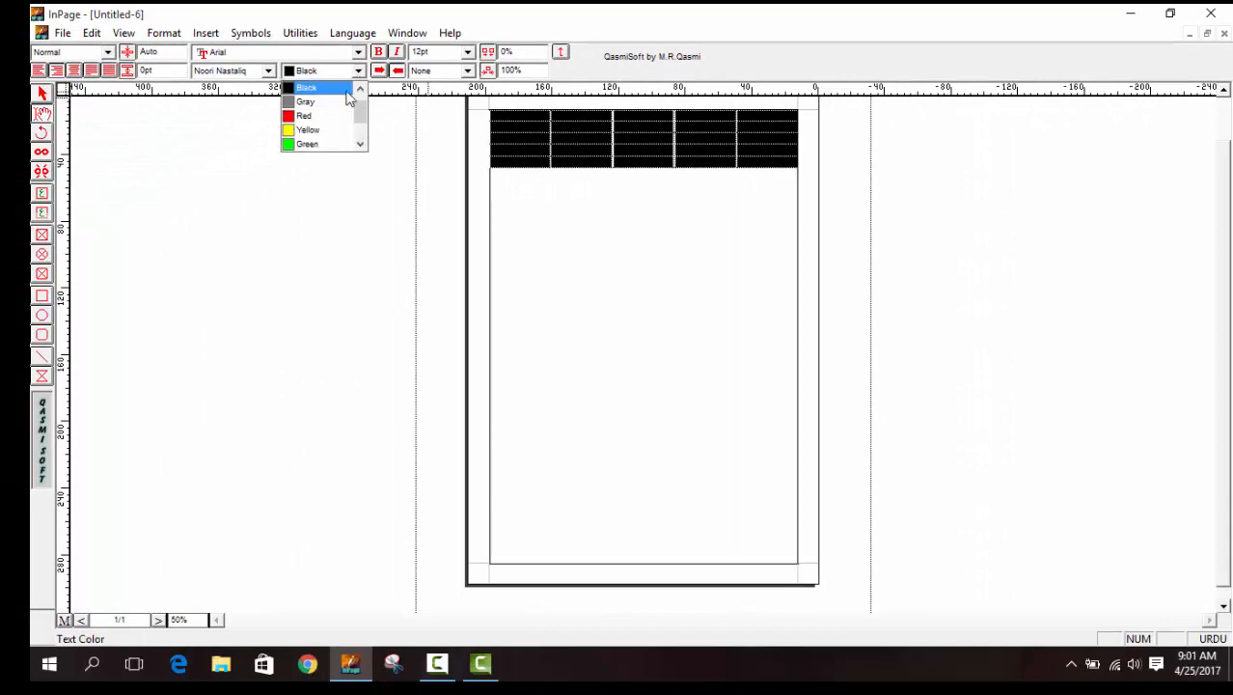
pyautogui.click(319, 116)
pyautogui.click(643, 305)
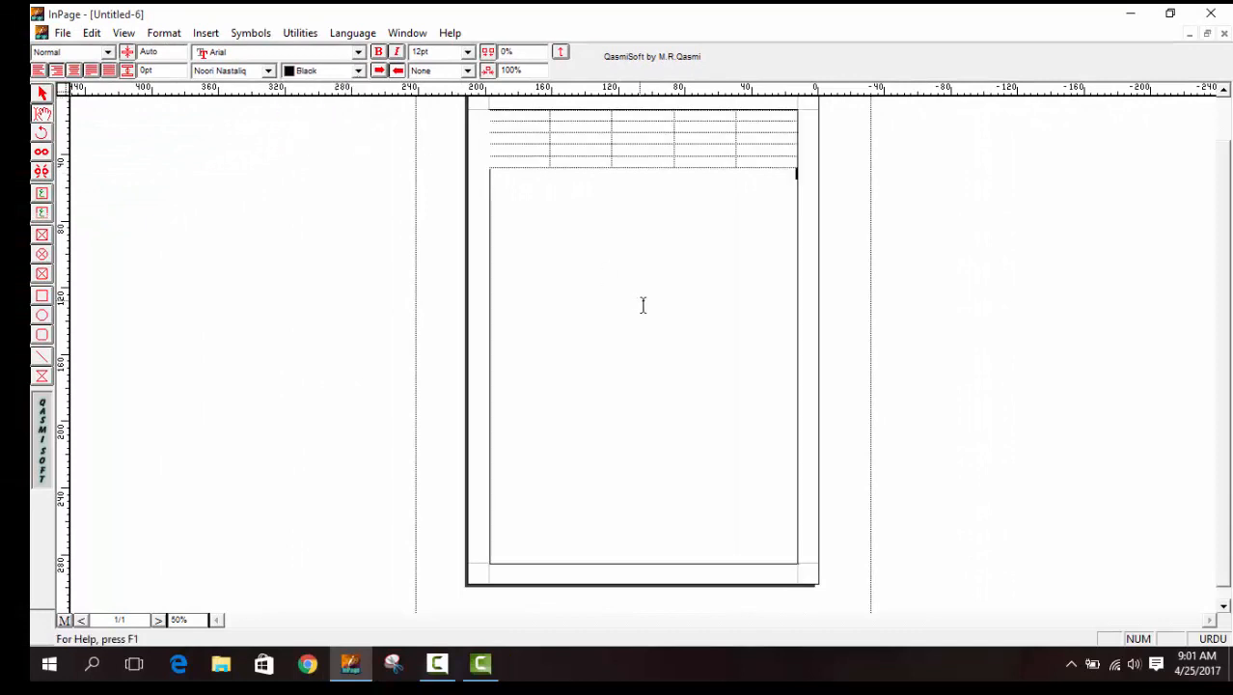
# - Fill the text frame that holds the table with Red
pyautogui.click(43, 94)
pyautogui.click(627, 132)
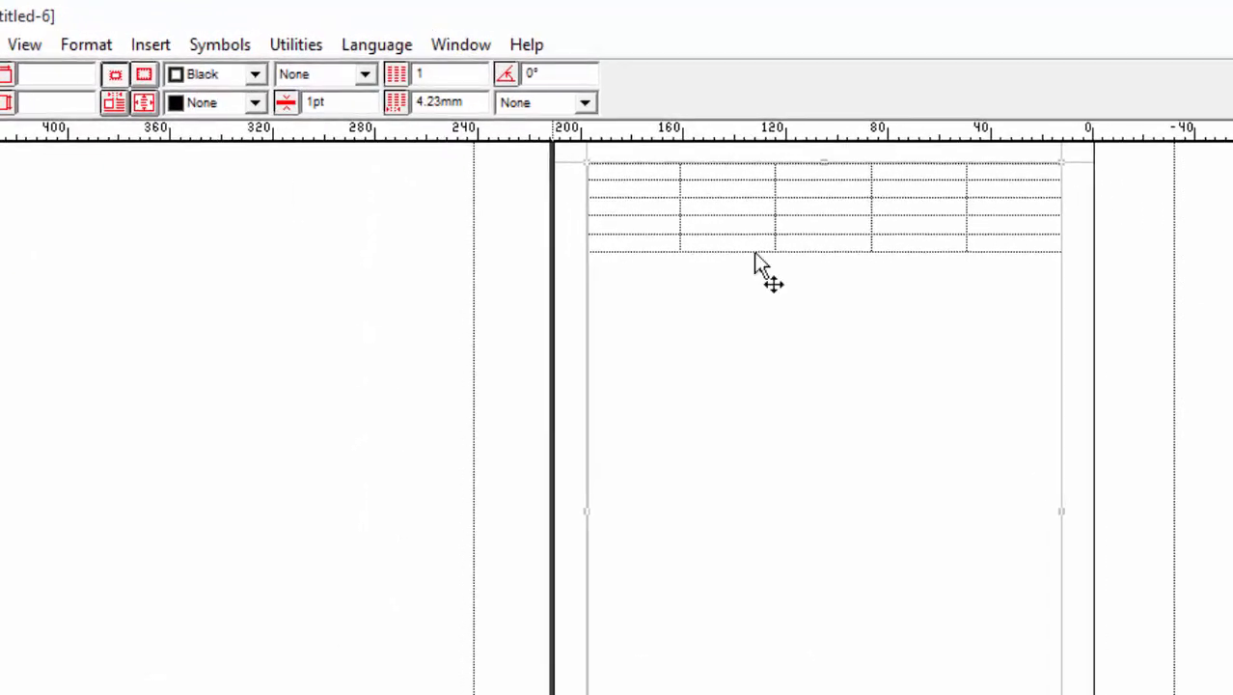
pyautogui.click(255, 103)
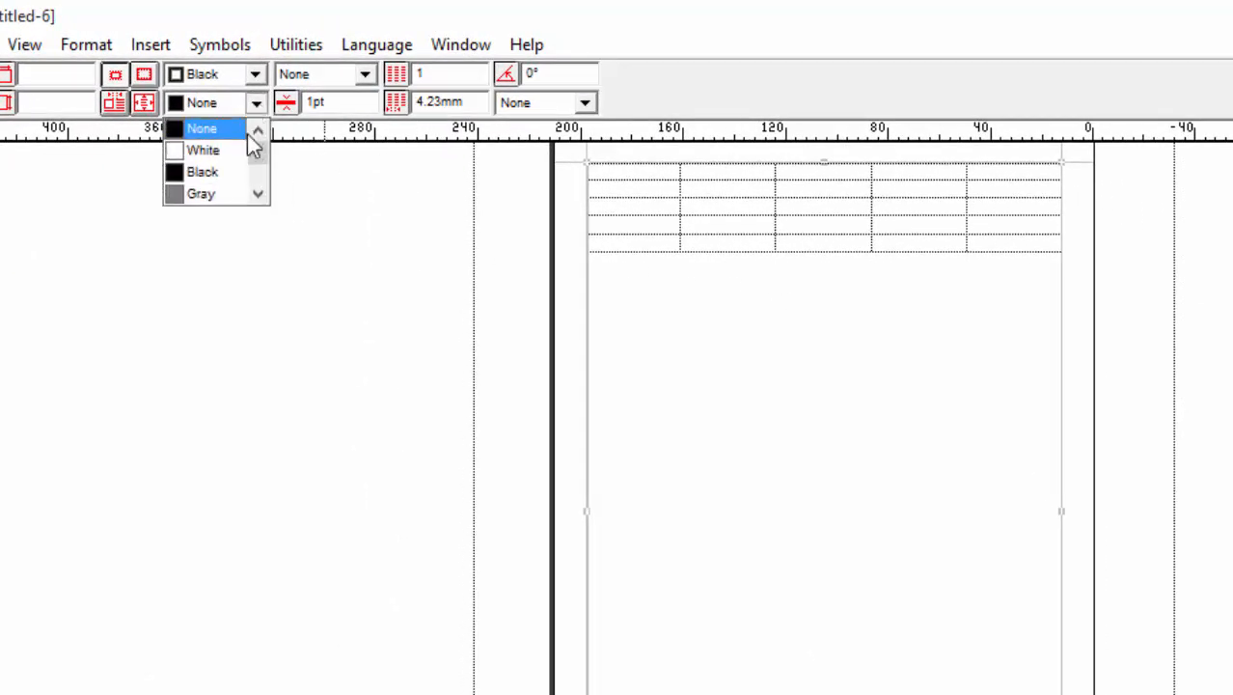
pyautogui.click(258, 194)
pyautogui.click(258, 194)
pyautogui.click(193, 174)
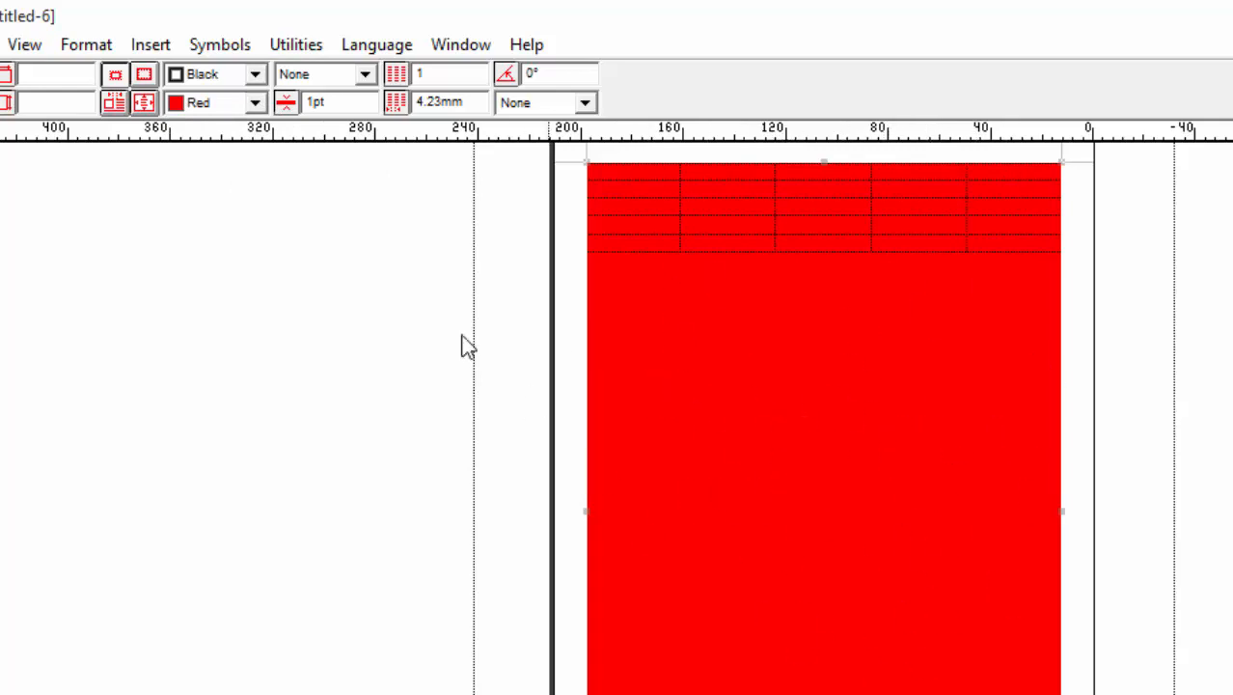
# - Change the fill color of the text frame around the table to White
pyautogui.click(256, 103)
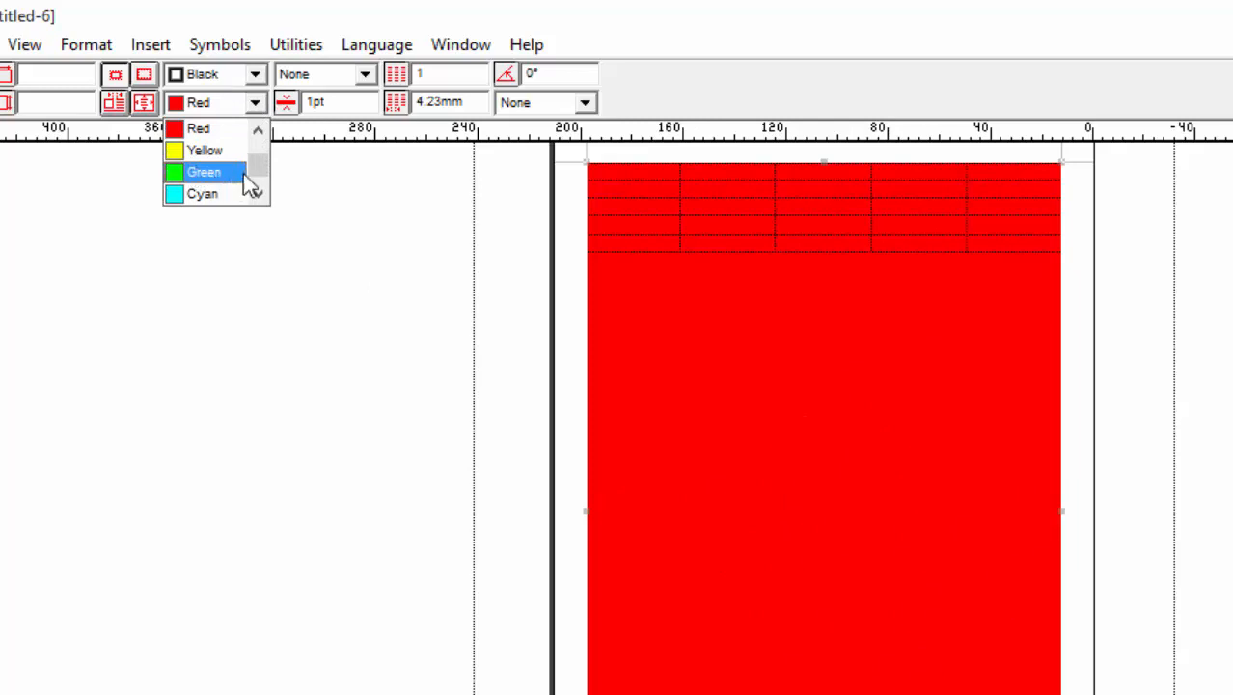
pyautogui.scroll(2, 250, 184)
pyautogui.click(203, 151)
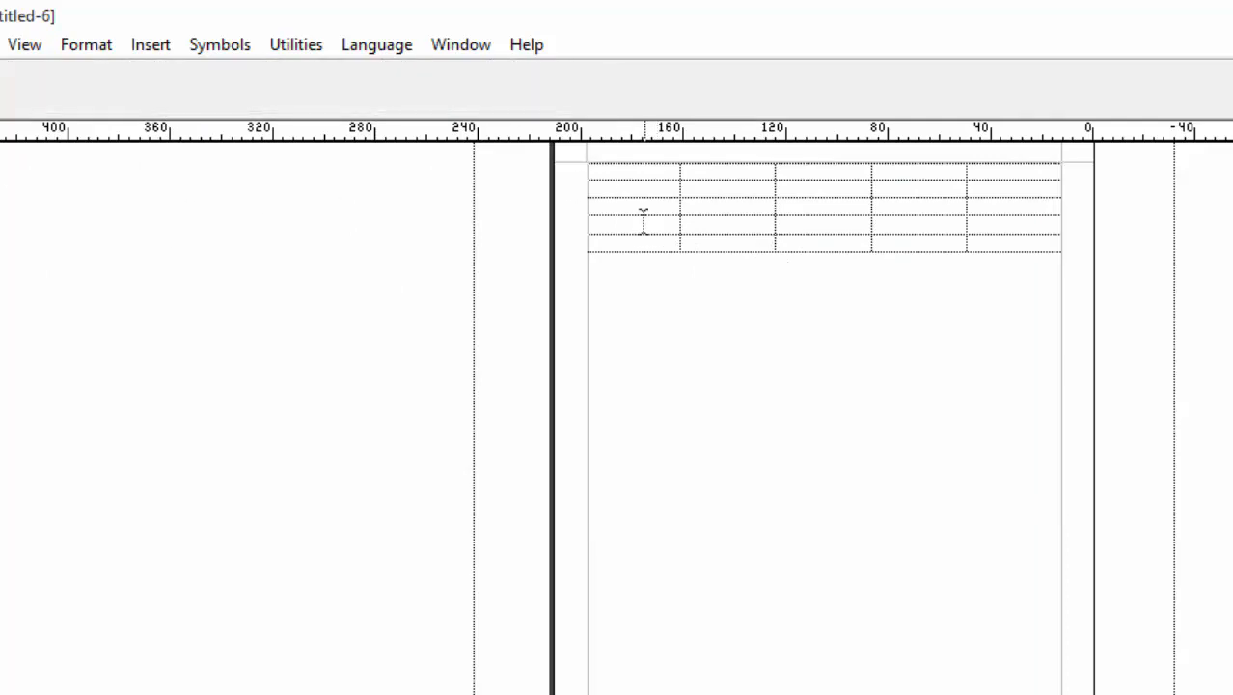
# - Set the above border of all table cells to Indents
pyautogui.moveTo(633, 174); pyautogui.dragTo(953, 249)
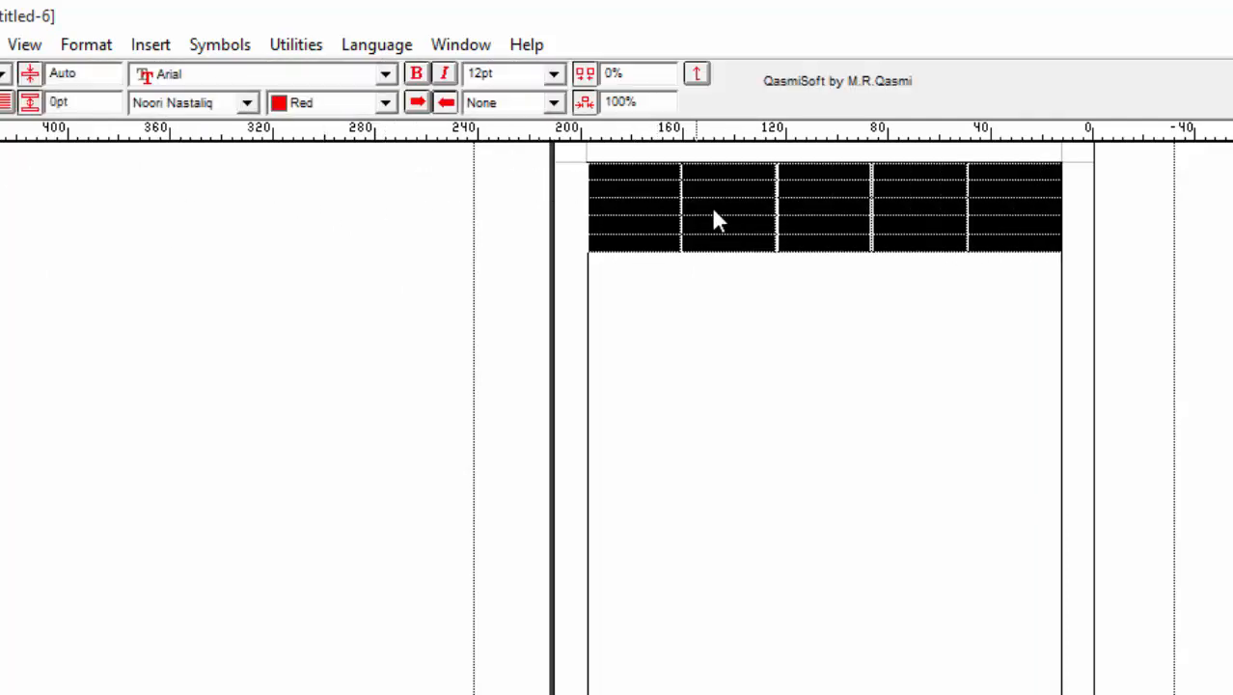
pyautogui.click(150, 45)
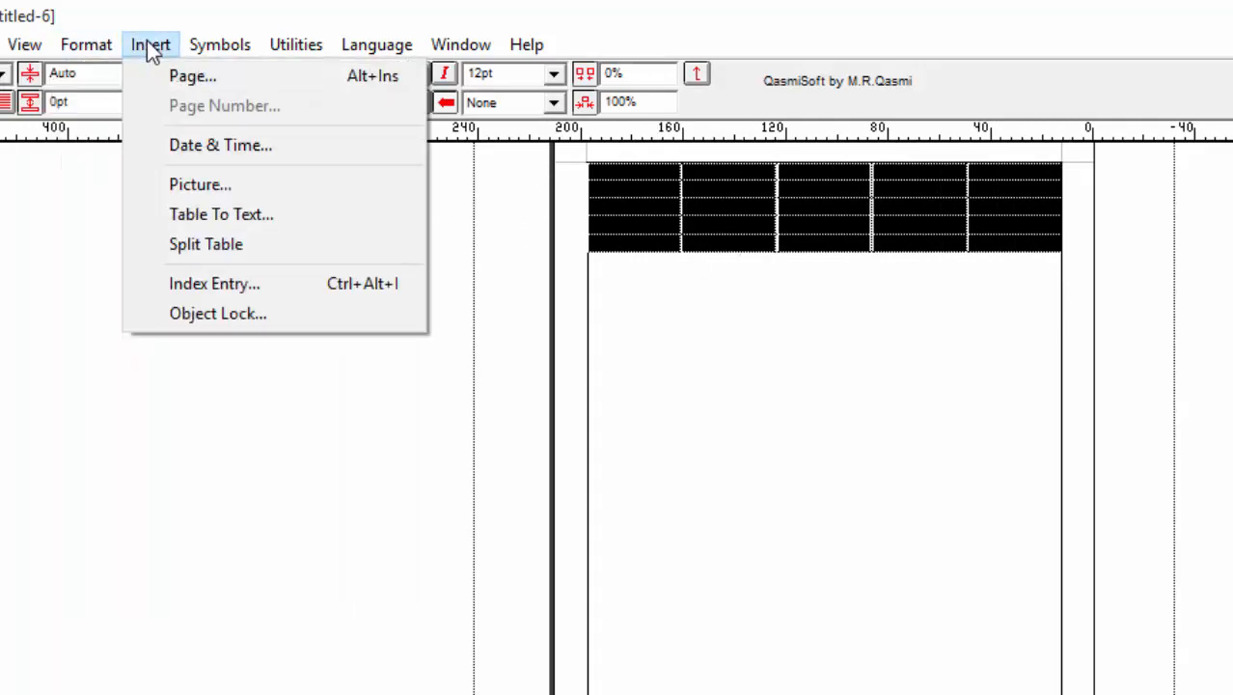
pyautogui.moveTo(75, 50)
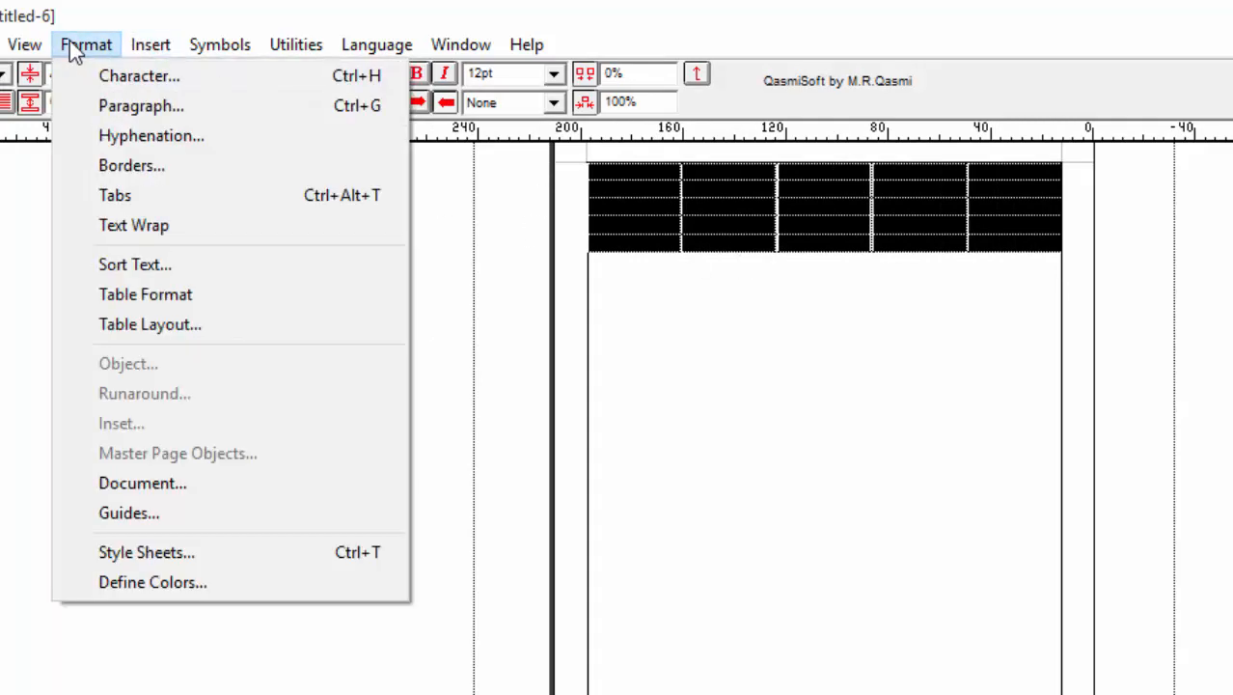
pyautogui.click(150, 170)
pyautogui.click(797, 459)
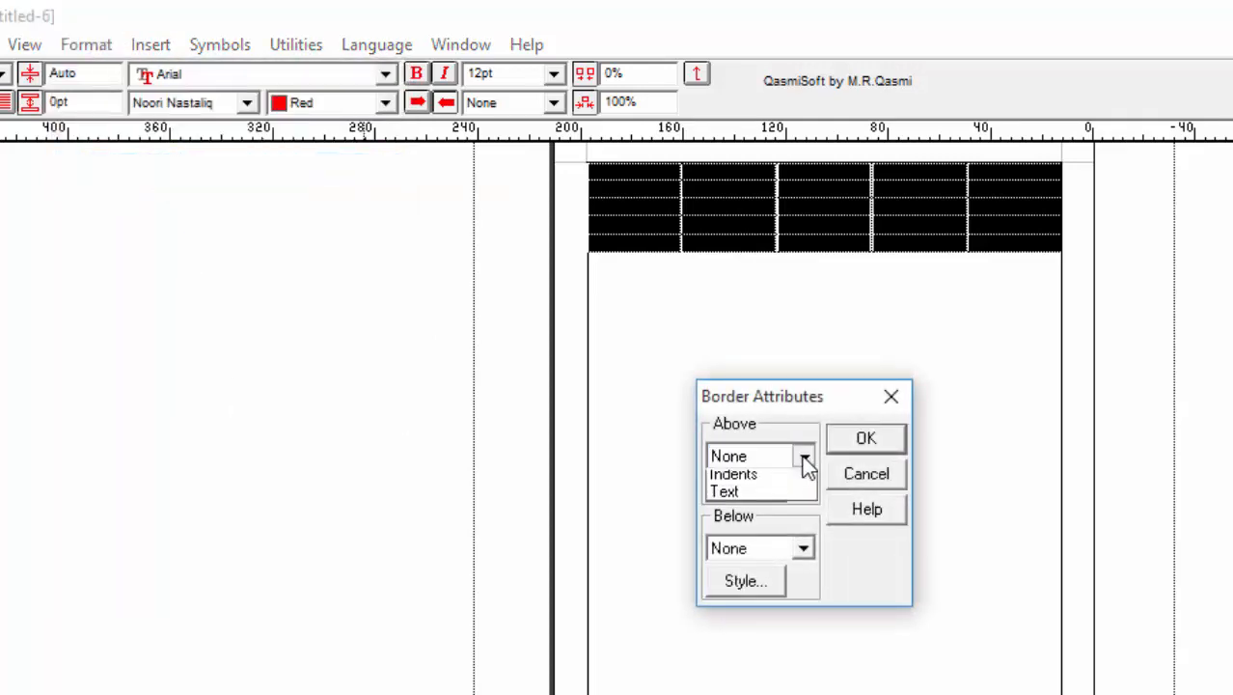
pyautogui.click(782, 499)
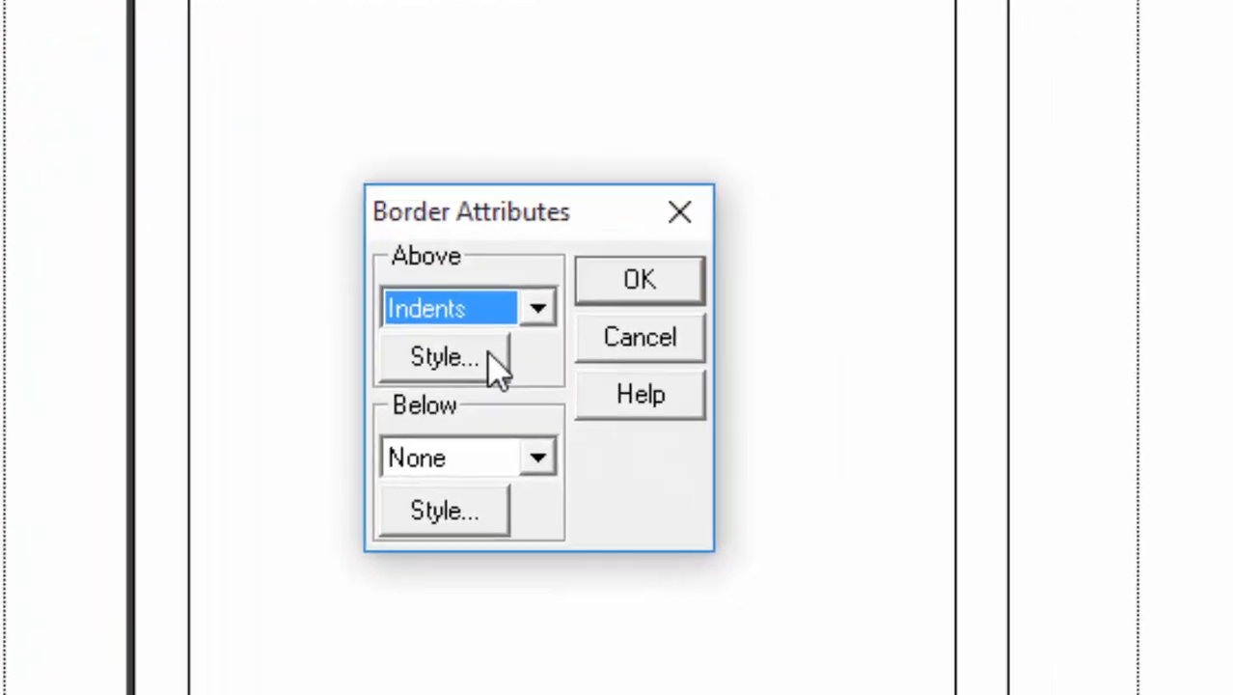
# - Style the table's above border as a dashed 4 pt line with Red foreground and Black background, and apply it
pyautogui.click(669, 443)
pyautogui.click(557, 404)
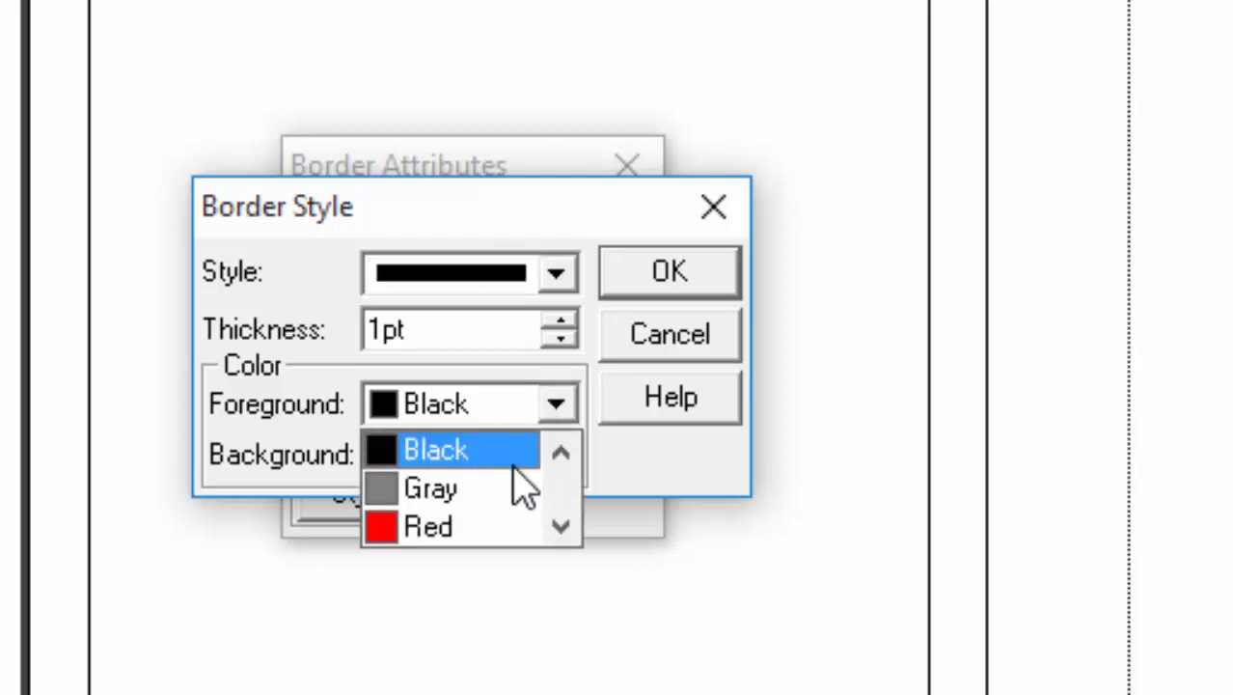
pyautogui.click(487, 524)
pyautogui.click(561, 319)
pyautogui.click(561, 319)
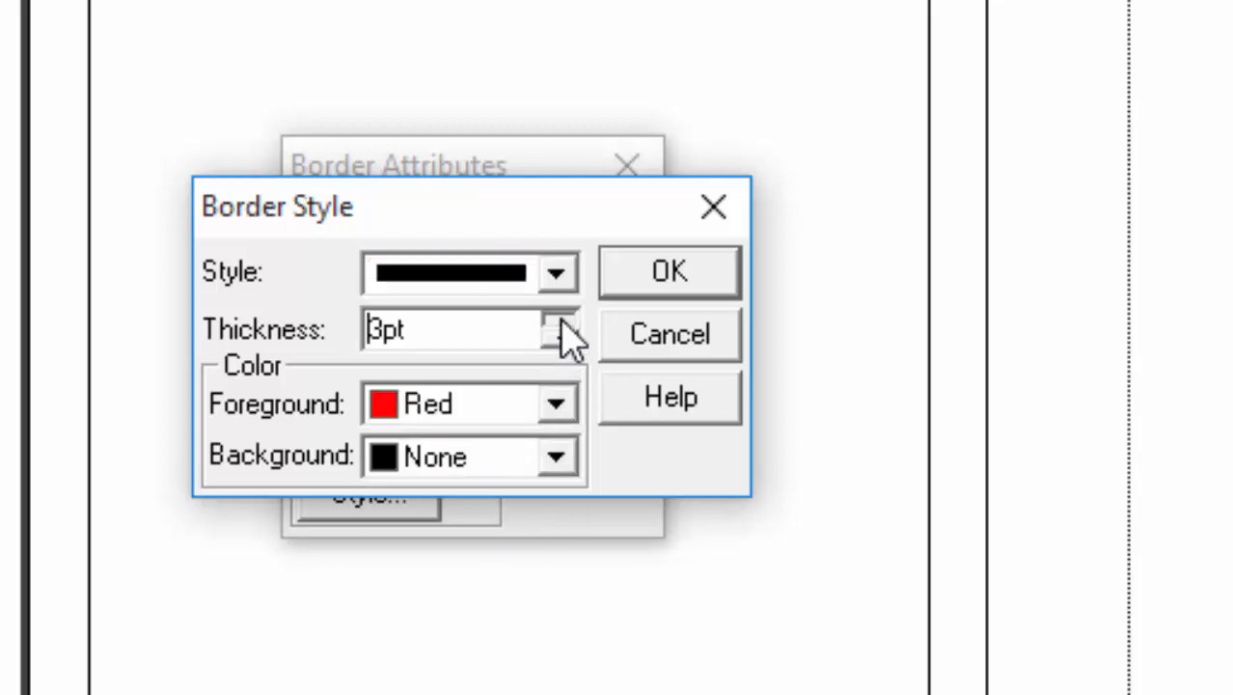
pyautogui.click(561, 319)
pyautogui.click(556, 273)
pyautogui.click(490, 433)
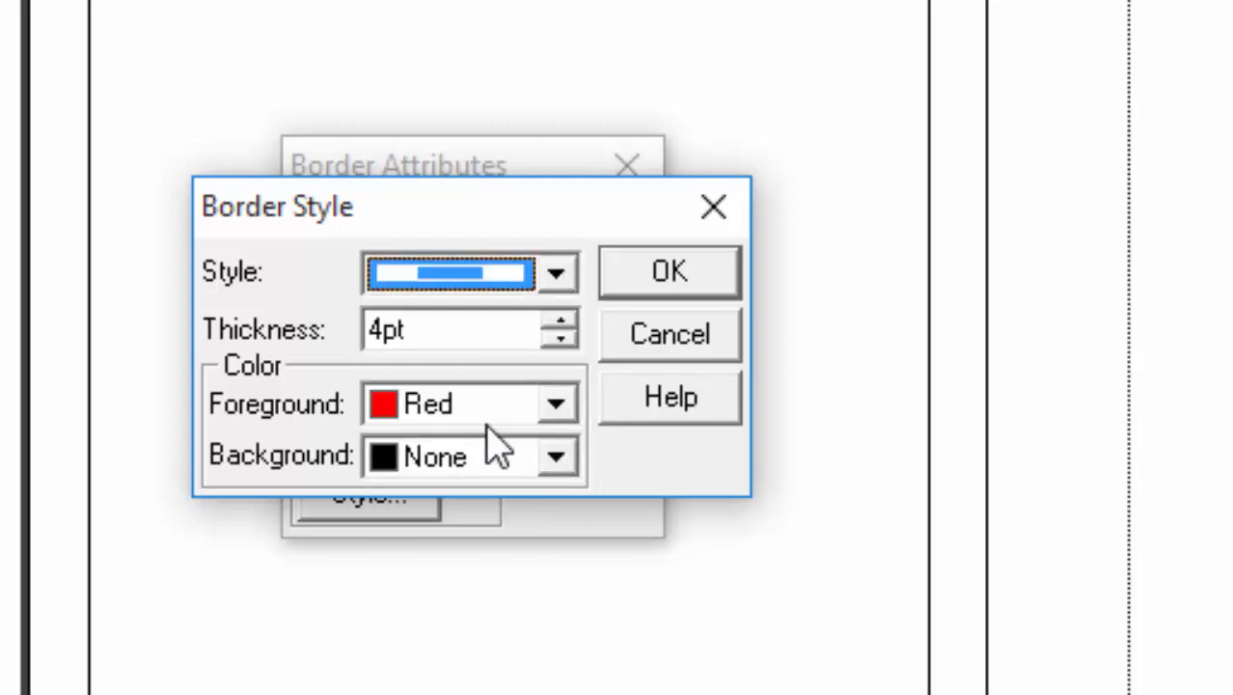
pyautogui.click(557, 460)
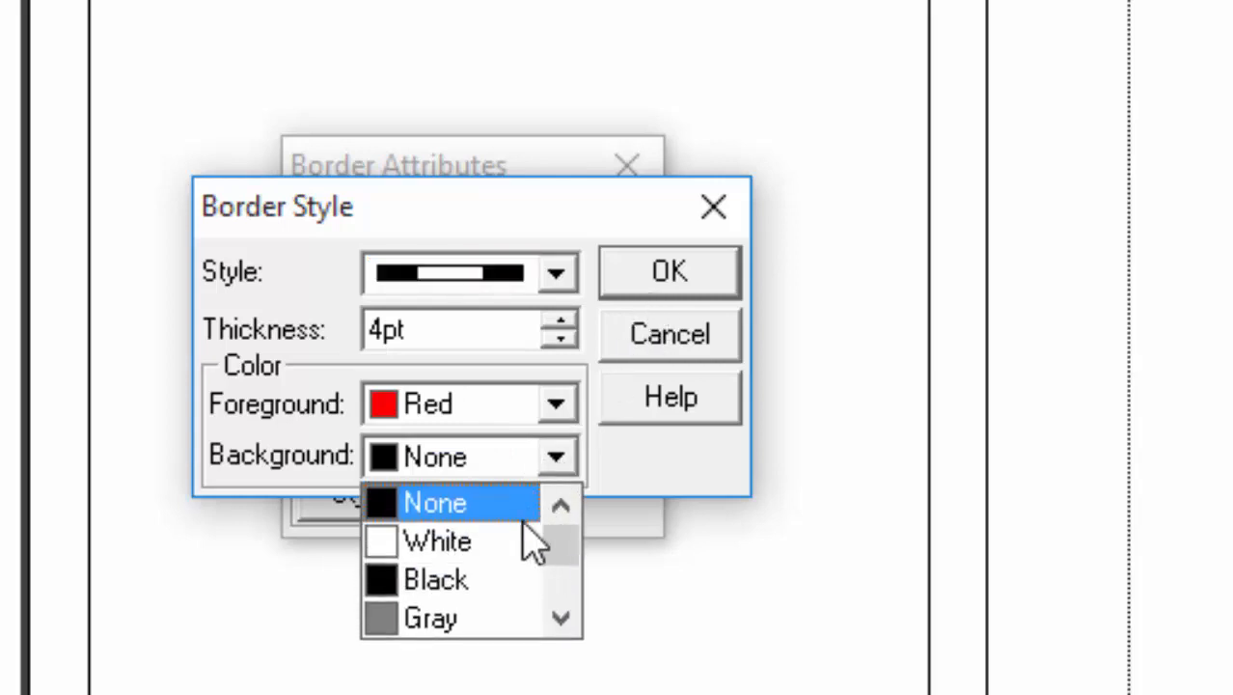
pyautogui.click(528, 580)
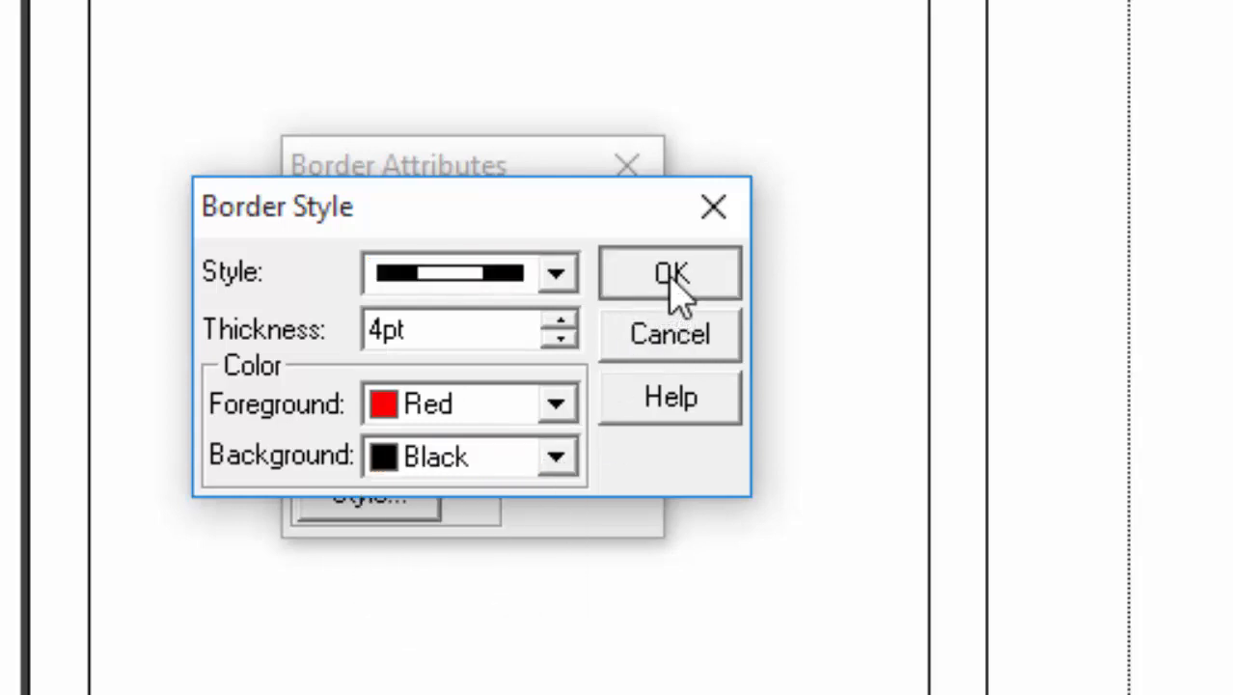
pyautogui.click(670, 270)
pyautogui.click(583, 240)
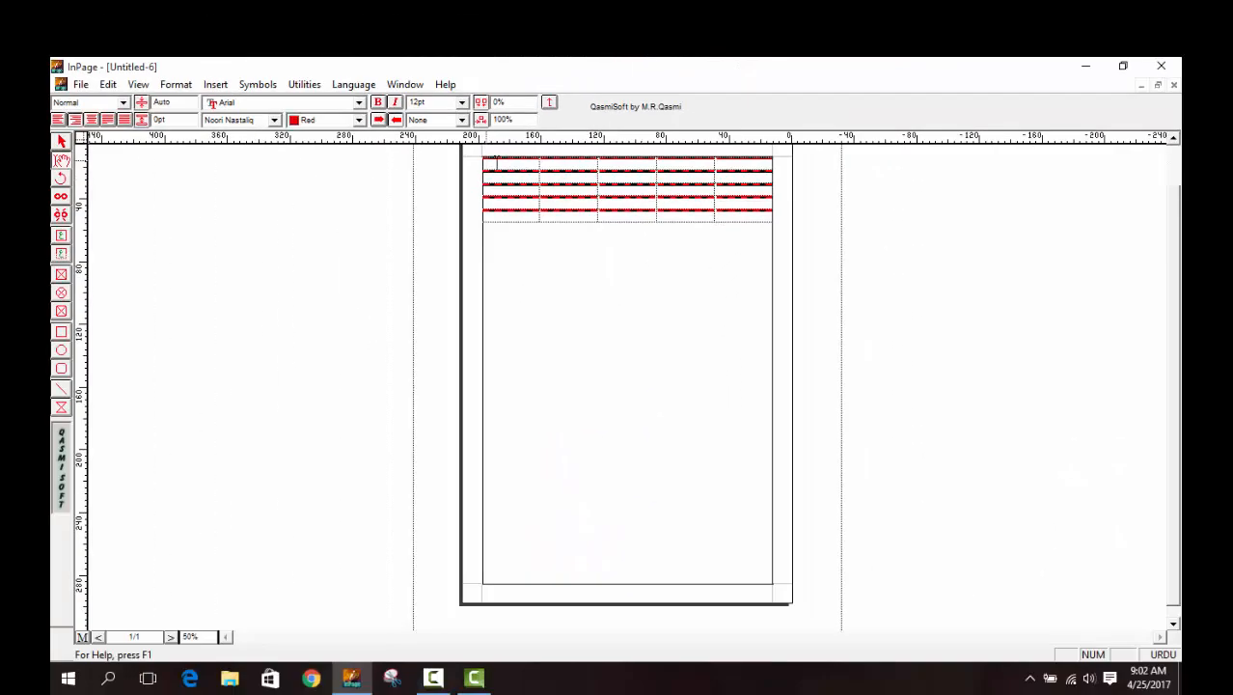
# - Split the table at its first row
pyautogui.moveTo(496, 162); pyautogui.dragTo(721, 231)
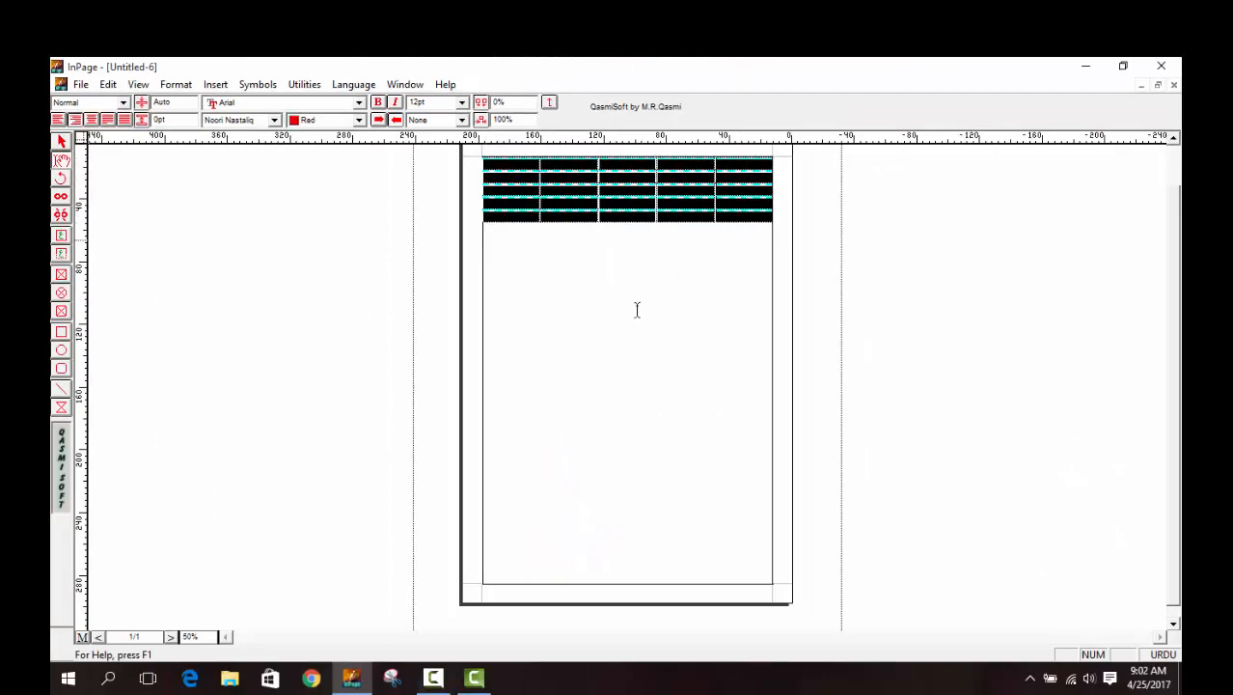
pyautogui.click(579, 371)
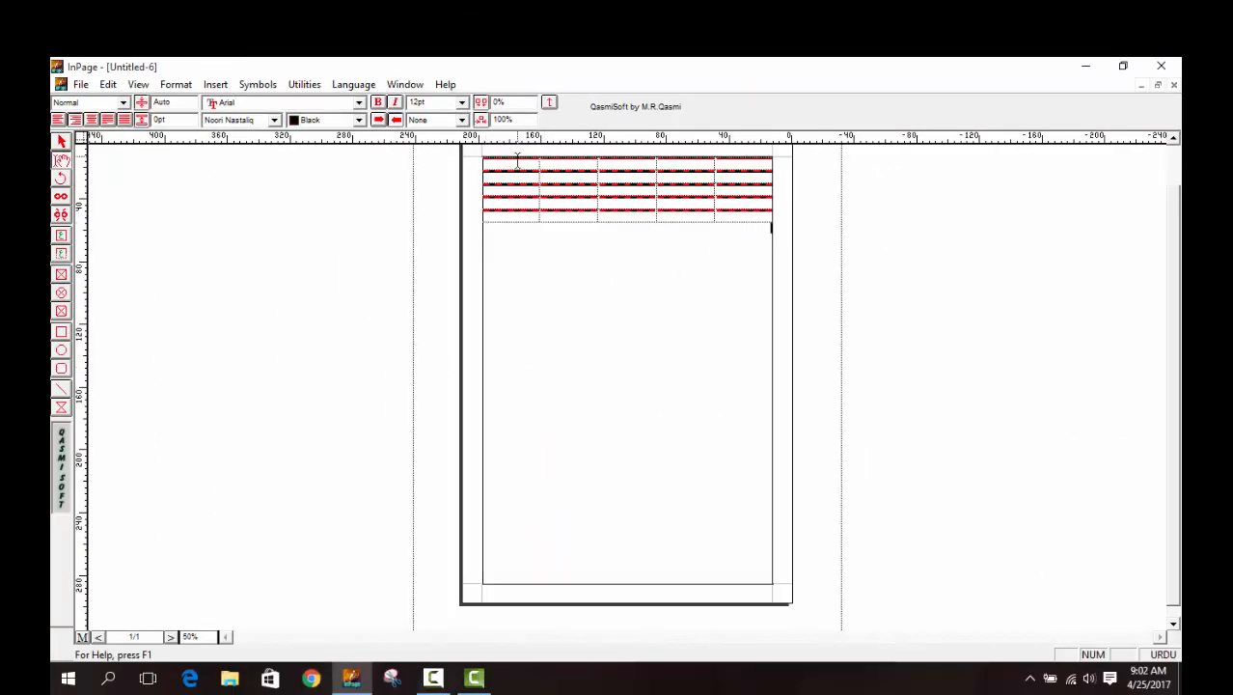
pyautogui.moveTo(729, 166); pyautogui.dragTo(512, 171)
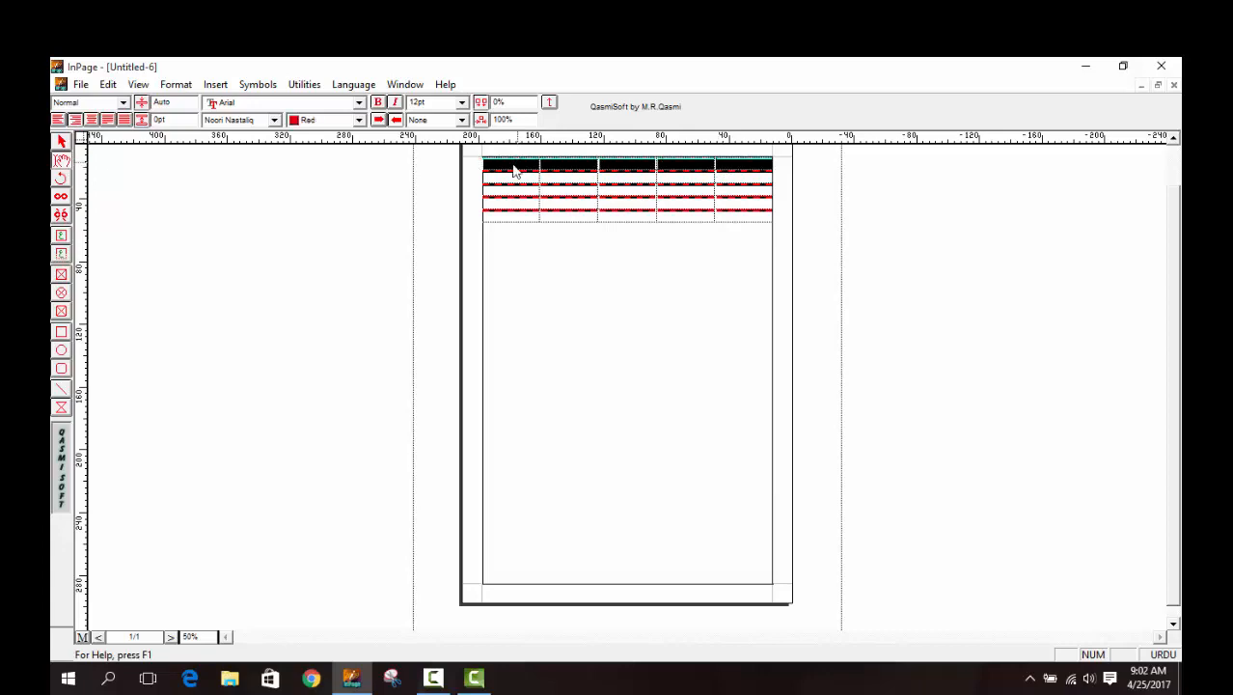
pyautogui.click(177, 85)
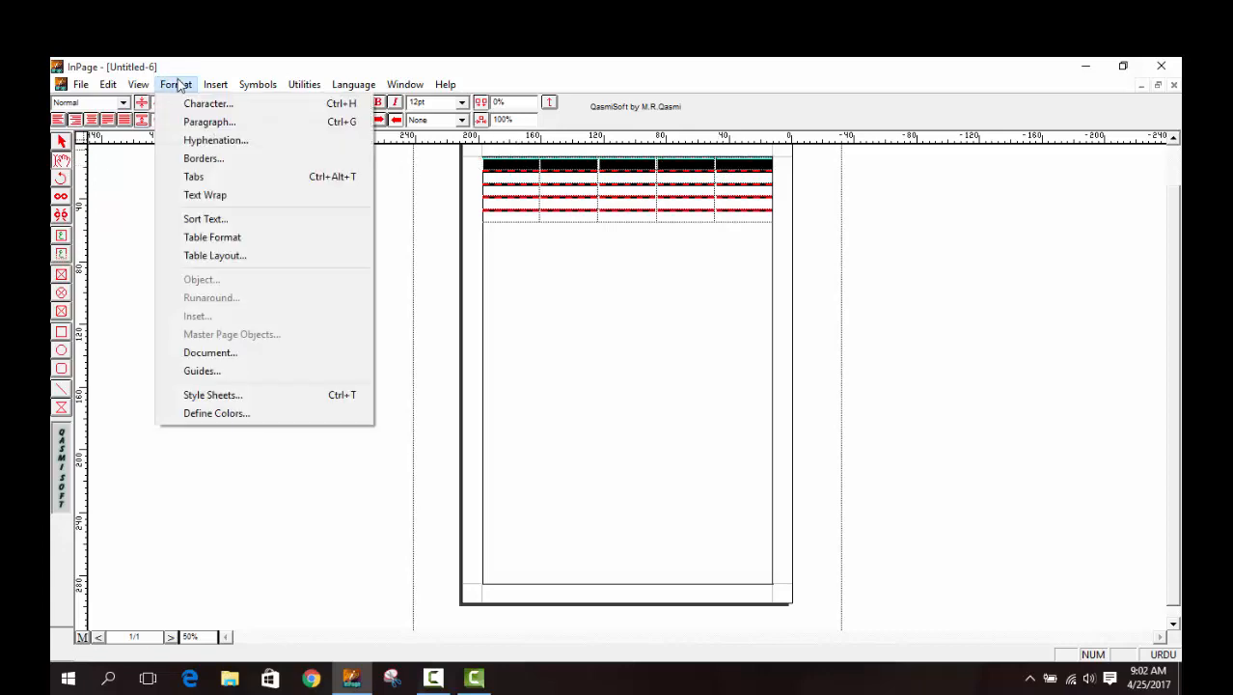
pyautogui.moveTo(215, 85)
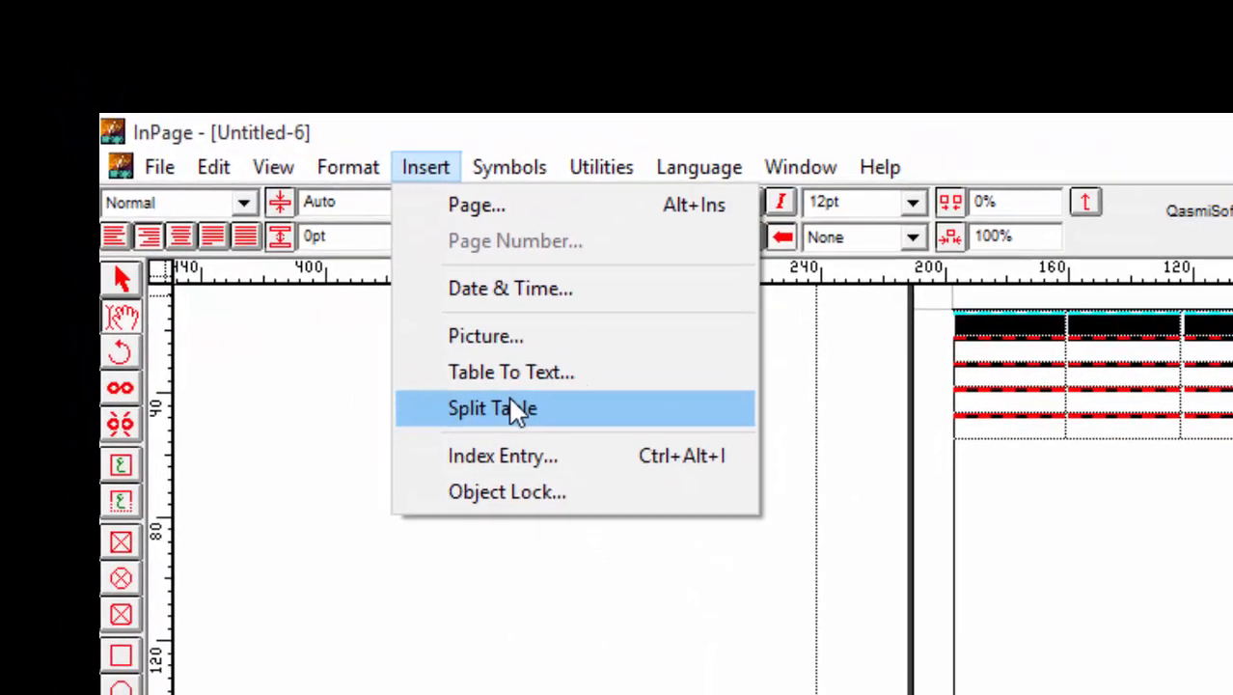
pyautogui.click(518, 408)
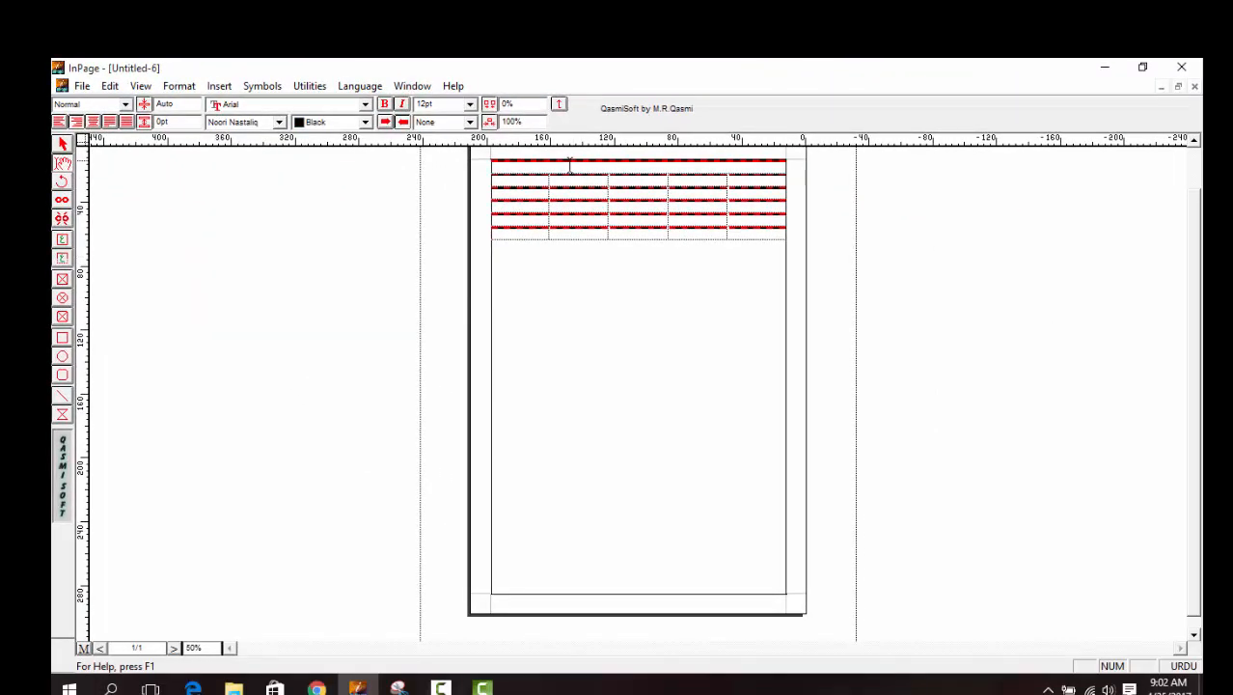
# - Delete all rows of the table together with the bordered line above it
pyautogui.click(570, 167)
pyautogui.moveTo(685, 166); pyautogui.dragTo(671, 239)
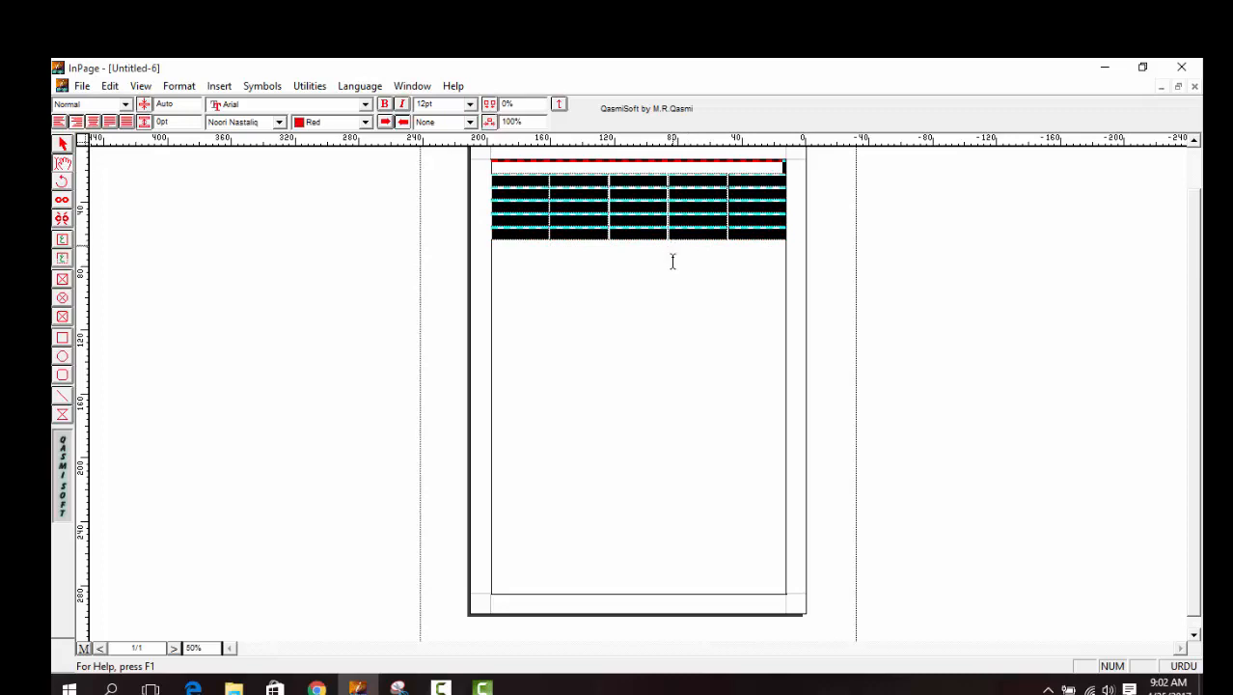
pyautogui.press('Delete')
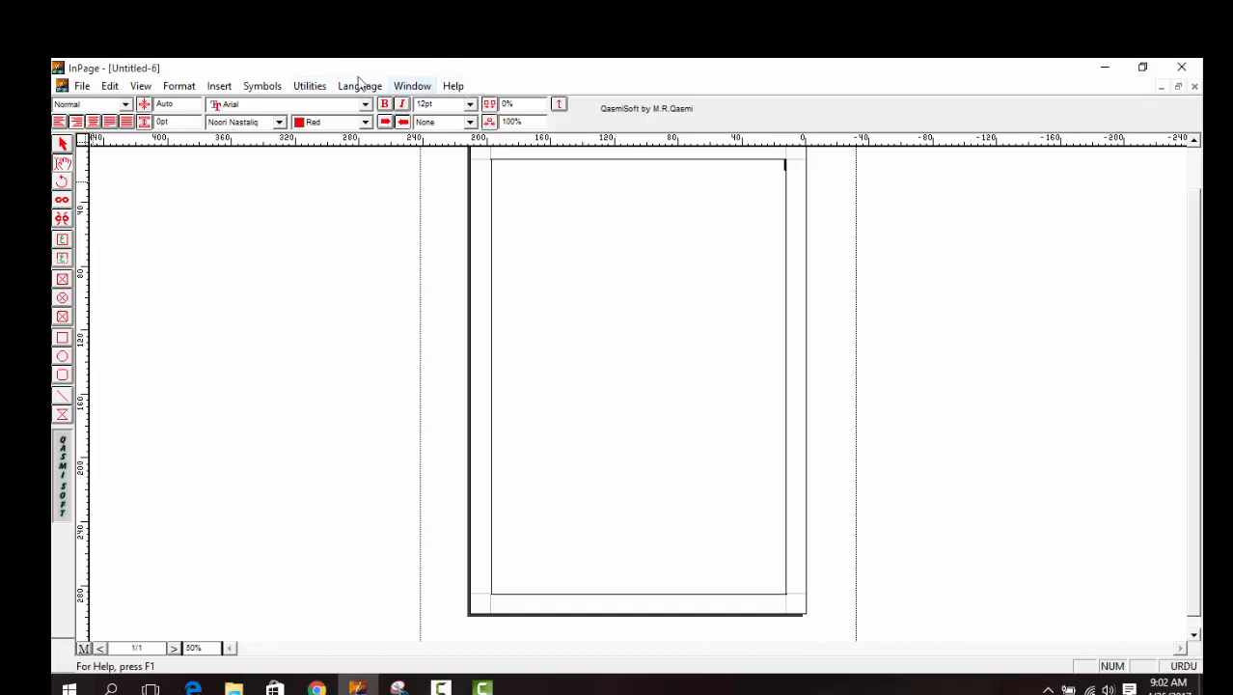
pyautogui.click(555, 276)
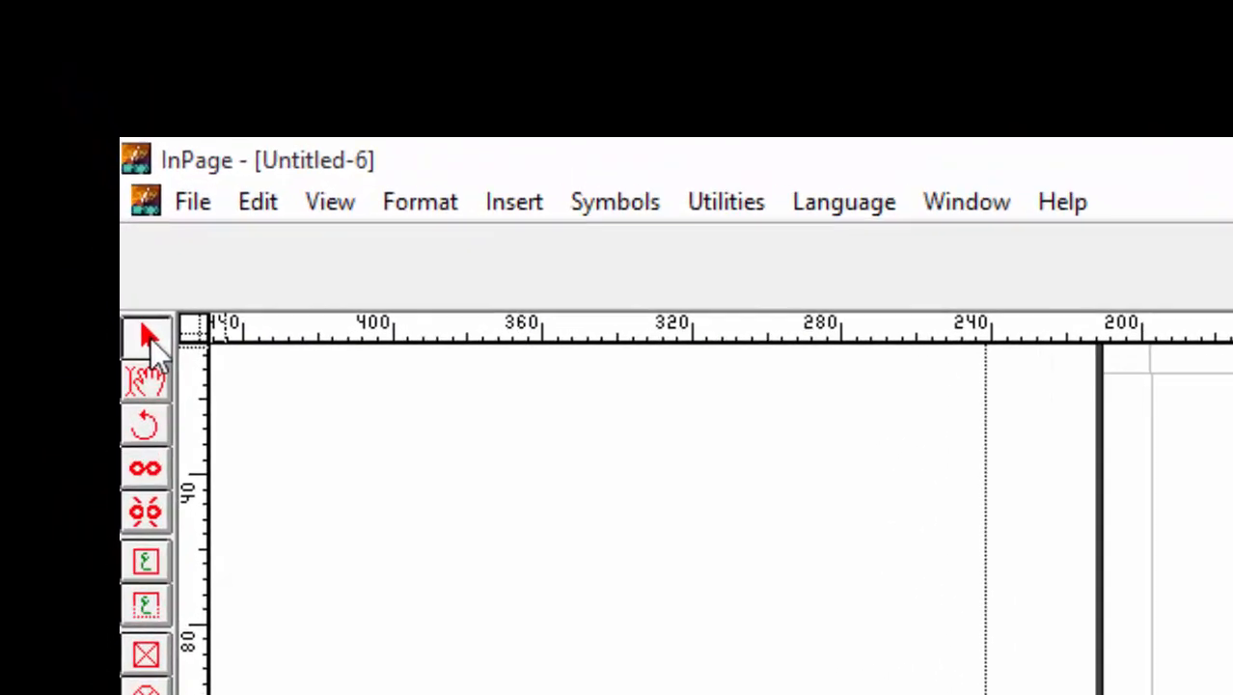
# - Try to exit the program and dismiss the prompt to save the untitled document
pyautogui.click(196, 206)
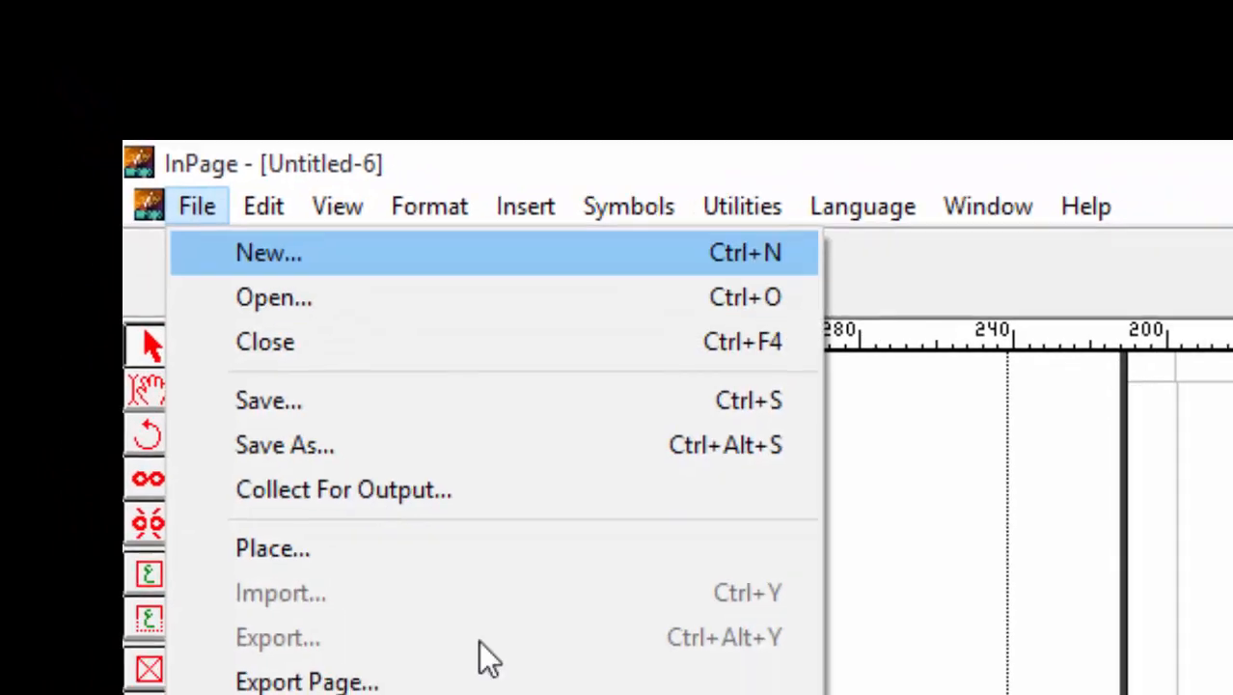
pyautogui.click(328, 539)
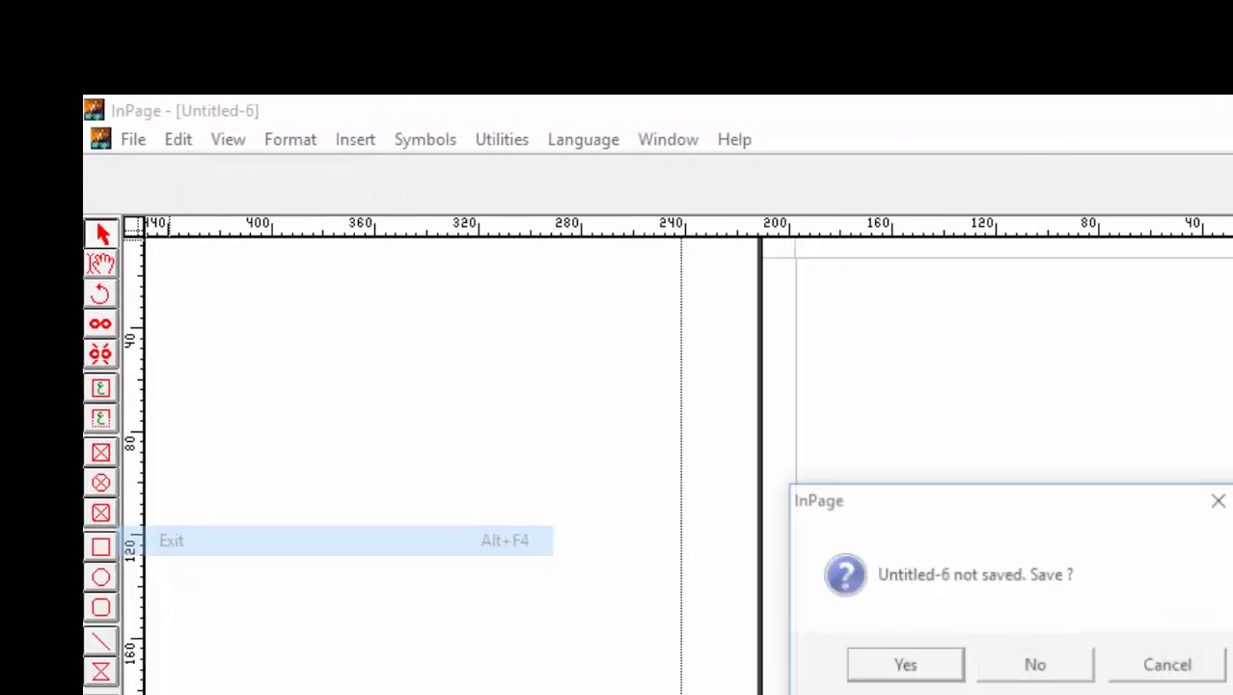
pyautogui.click(743, 415)
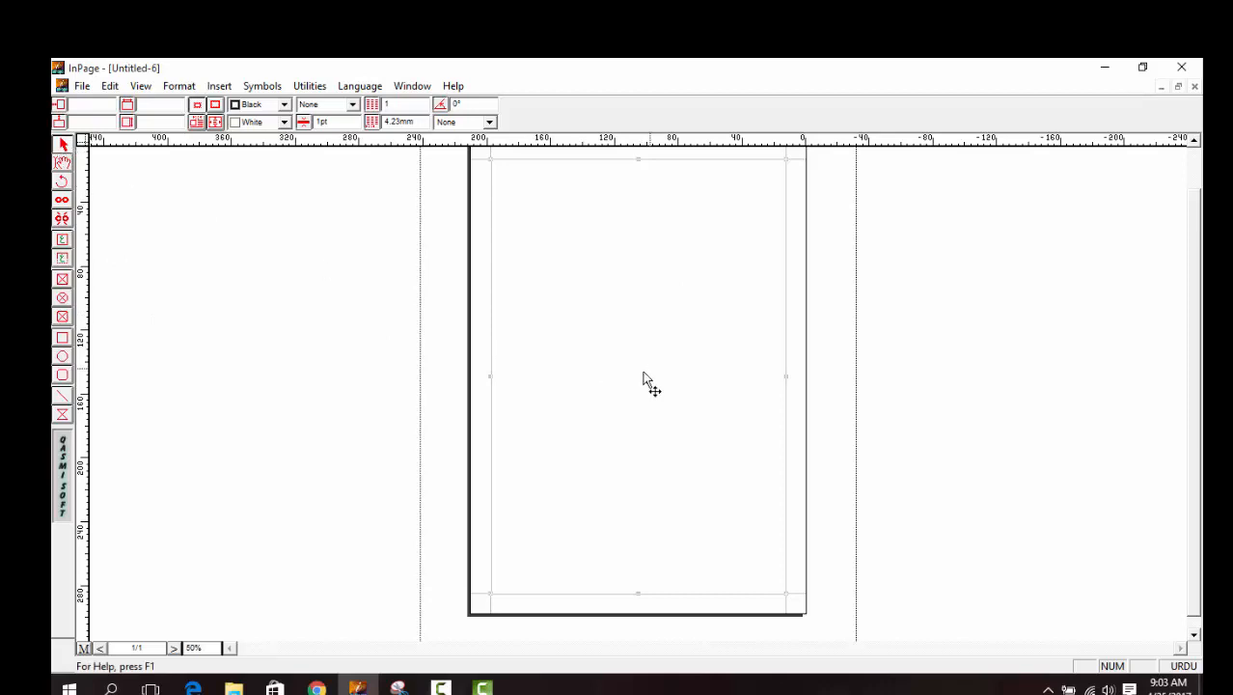
# - Try a Red fill on the page's main frame, check it deselected, and set the fill back to White
pyautogui.click(284, 124)
pyautogui.click(252, 175)
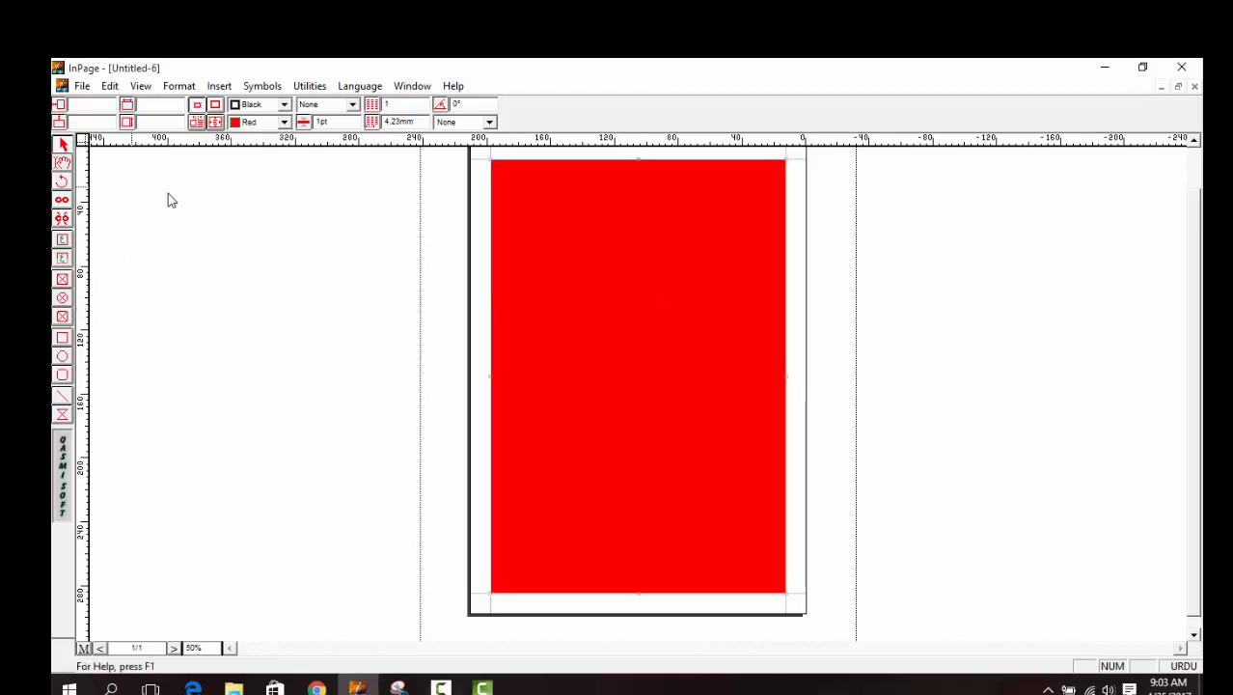
pyautogui.click(734, 277)
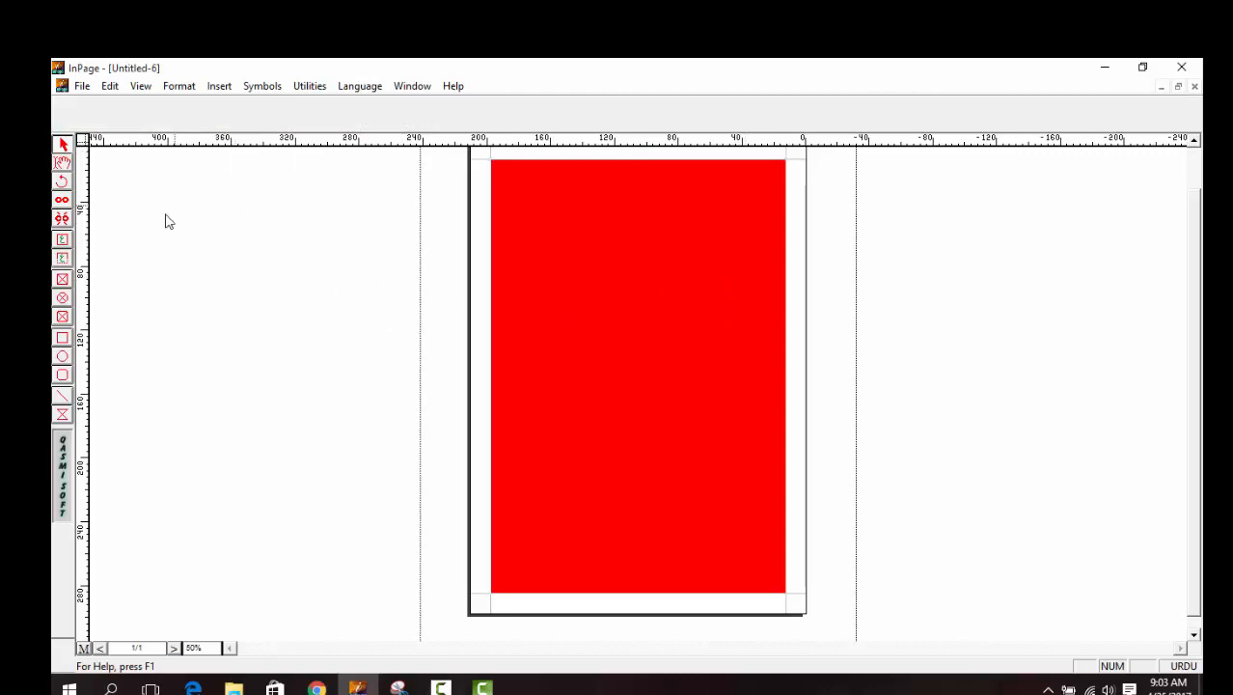
pyautogui.click(518, 286)
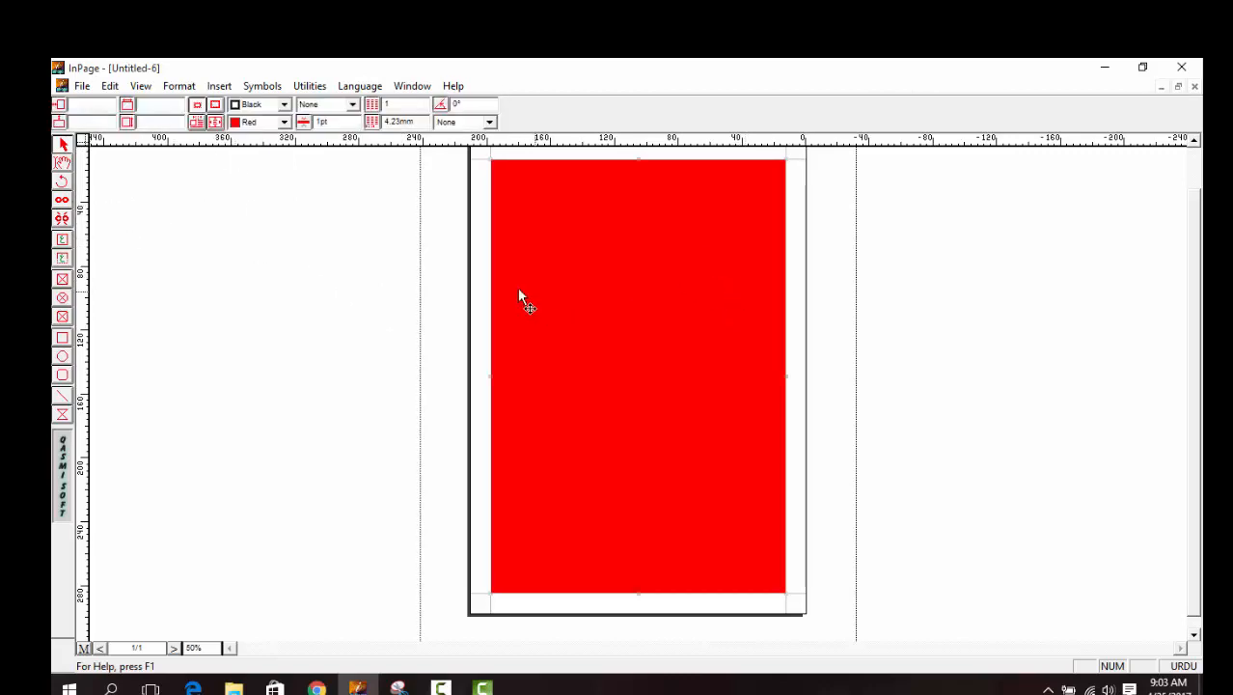
pyautogui.click(284, 121)
pyautogui.click(253, 155)
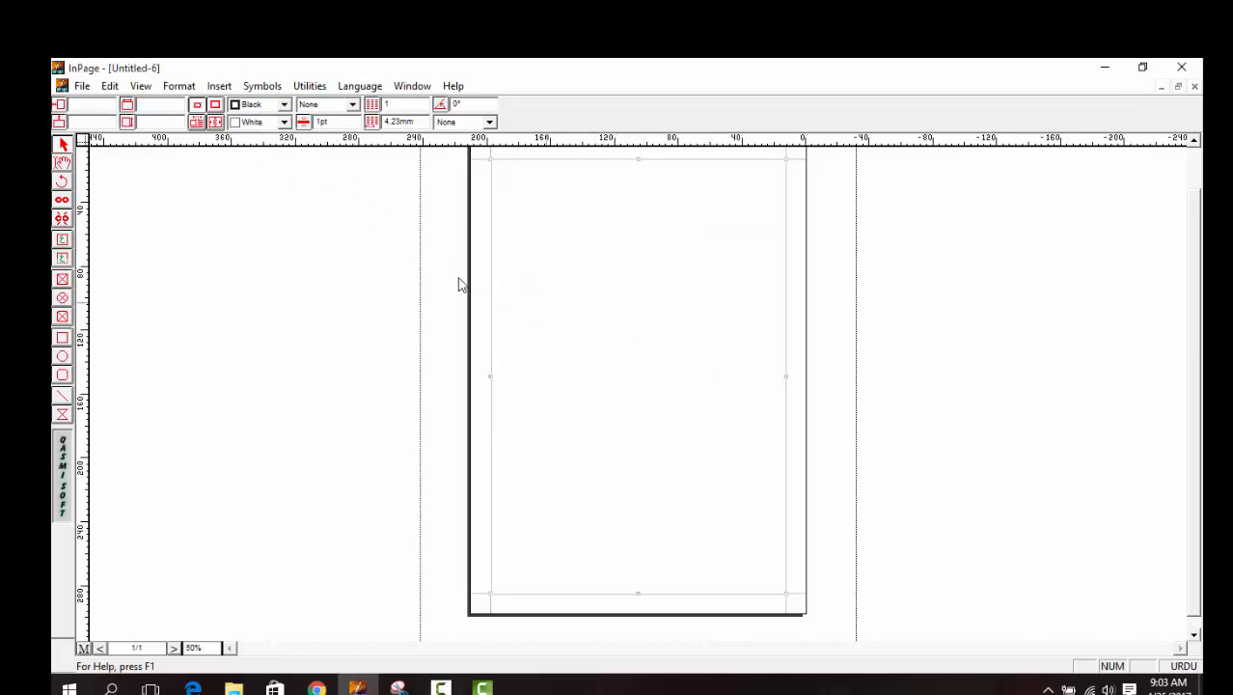
# - Look through the frame's border colours, fill the frame with Red again, and undo that fill
pyautogui.click(249, 106)
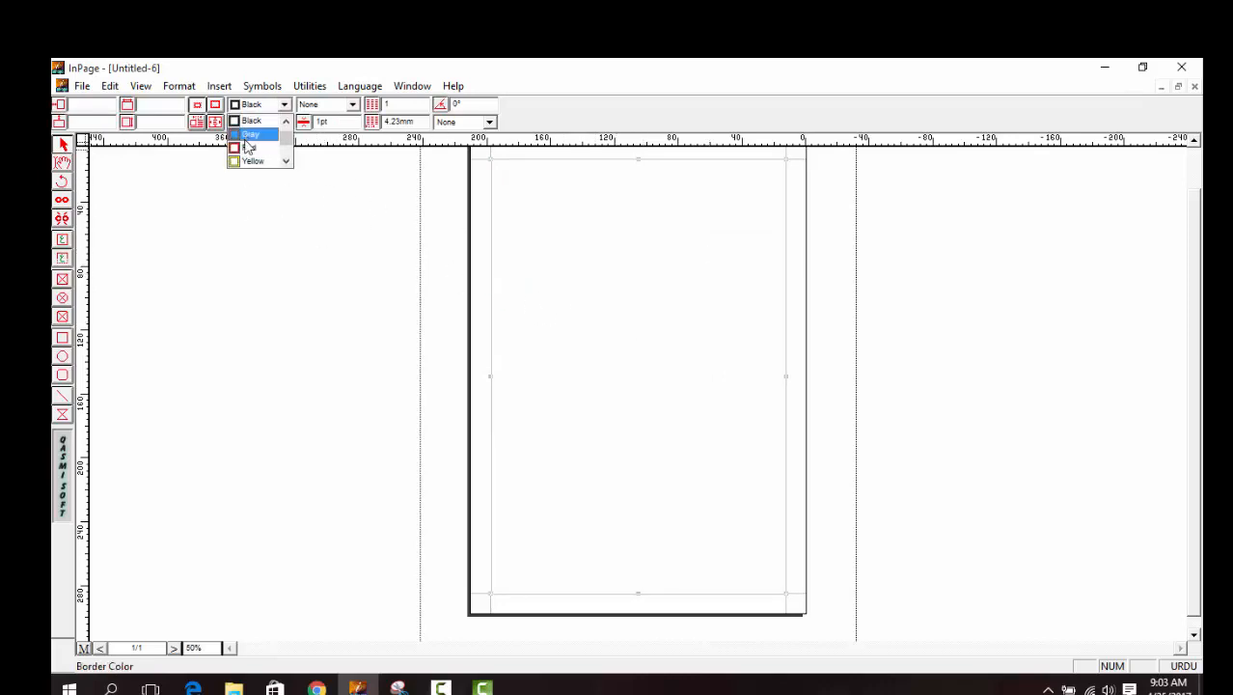
pyautogui.click(686, 321)
pyautogui.moveTo(347, 123); pyautogui.dragTo(312, 123)
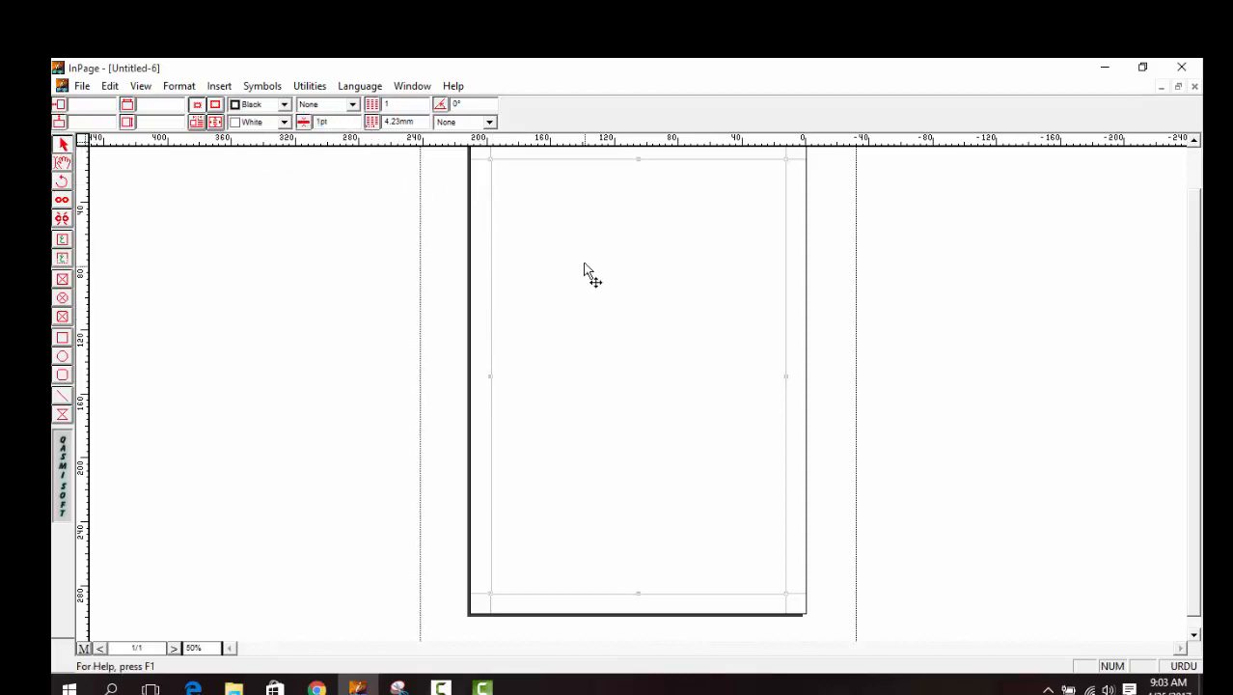
pyautogui.click(285, 122)
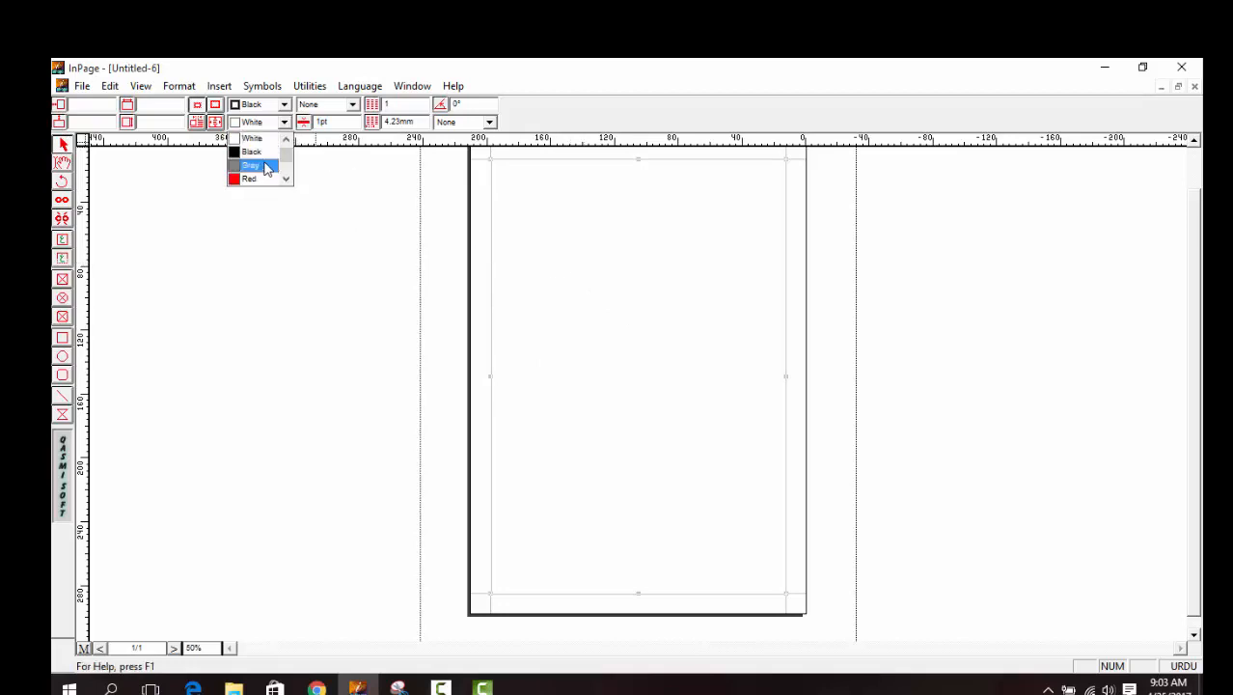
pyautogui.click(268, 177)
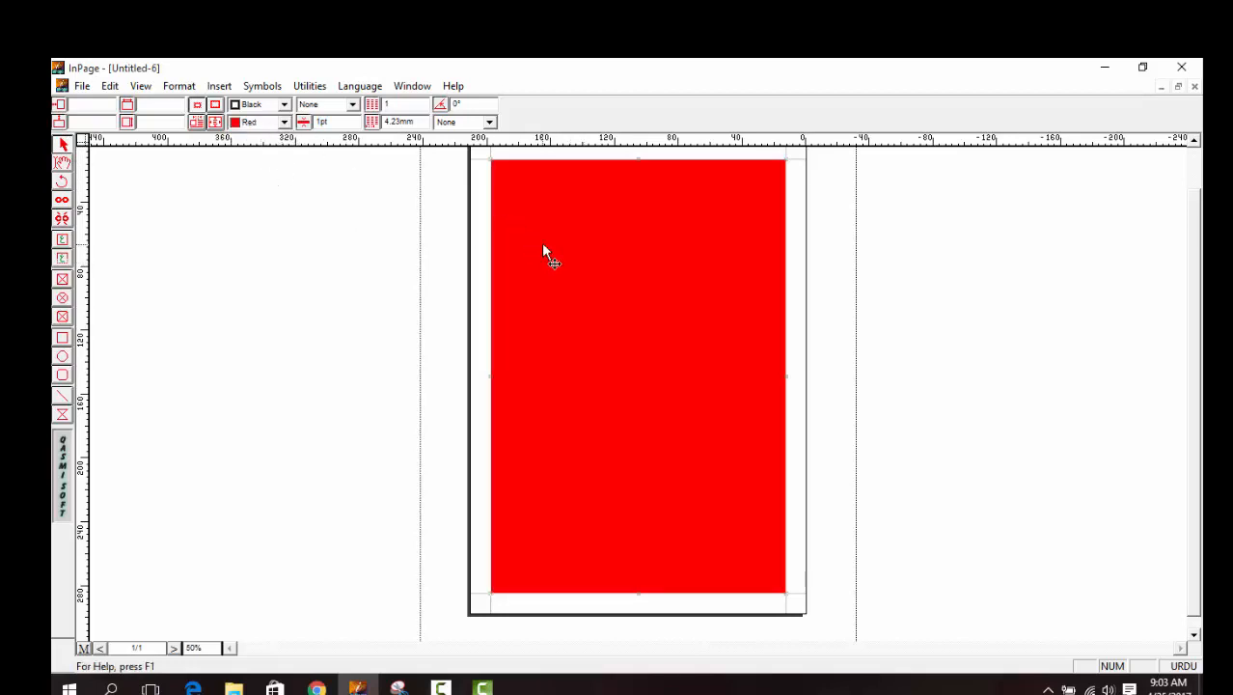
pyautogui.hotkey('ctrl', 'z')
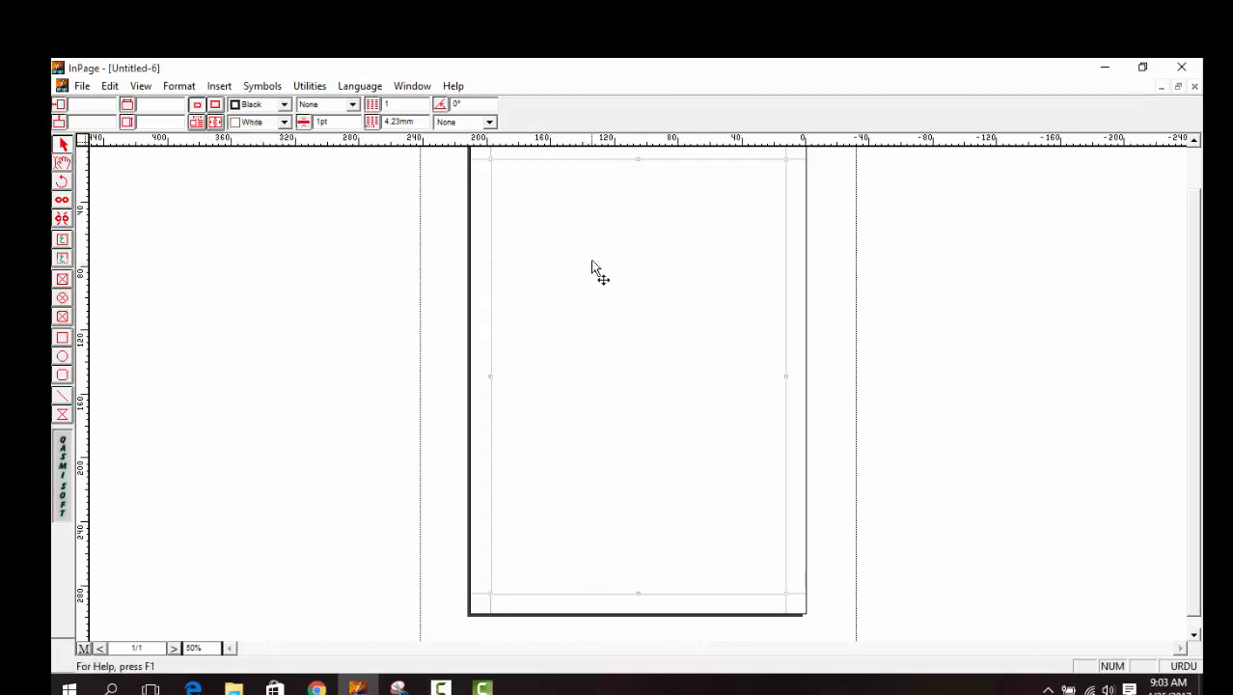
# - Give the page's main frame a solid Red border with a thickness of 10 pt
pyautogui.click(284, 104)
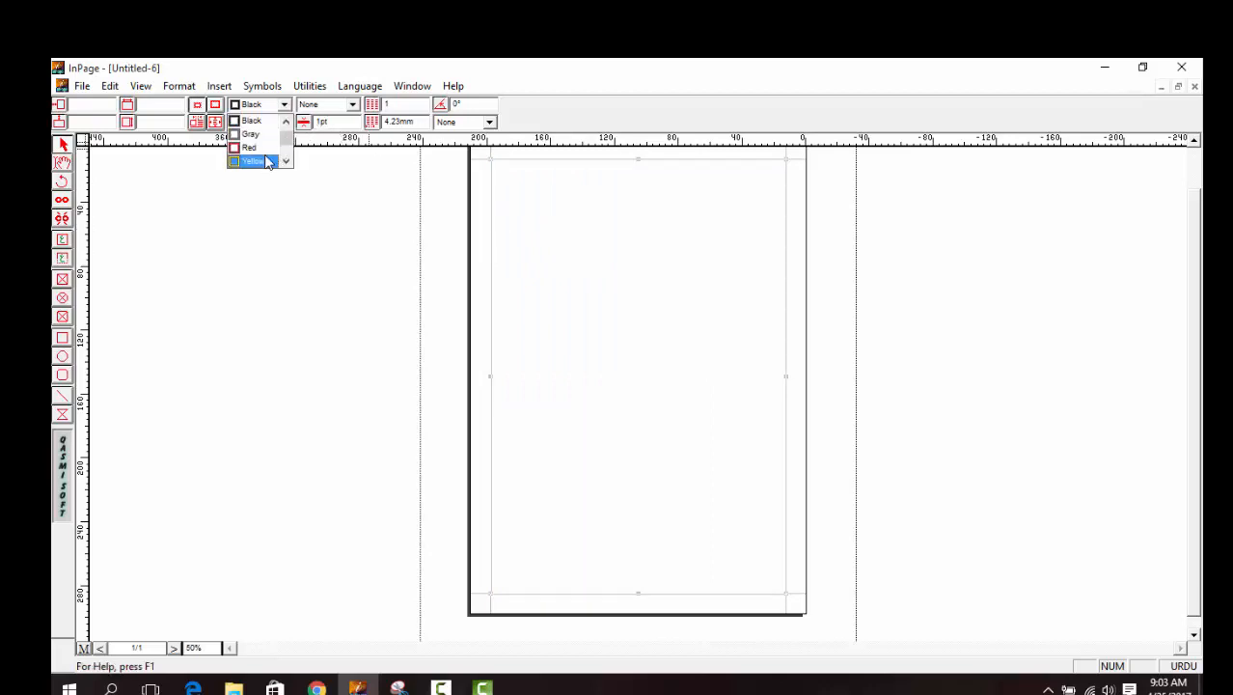
pyautogui.click(258, 148)
pyautogui.doubleClick(345, 121)
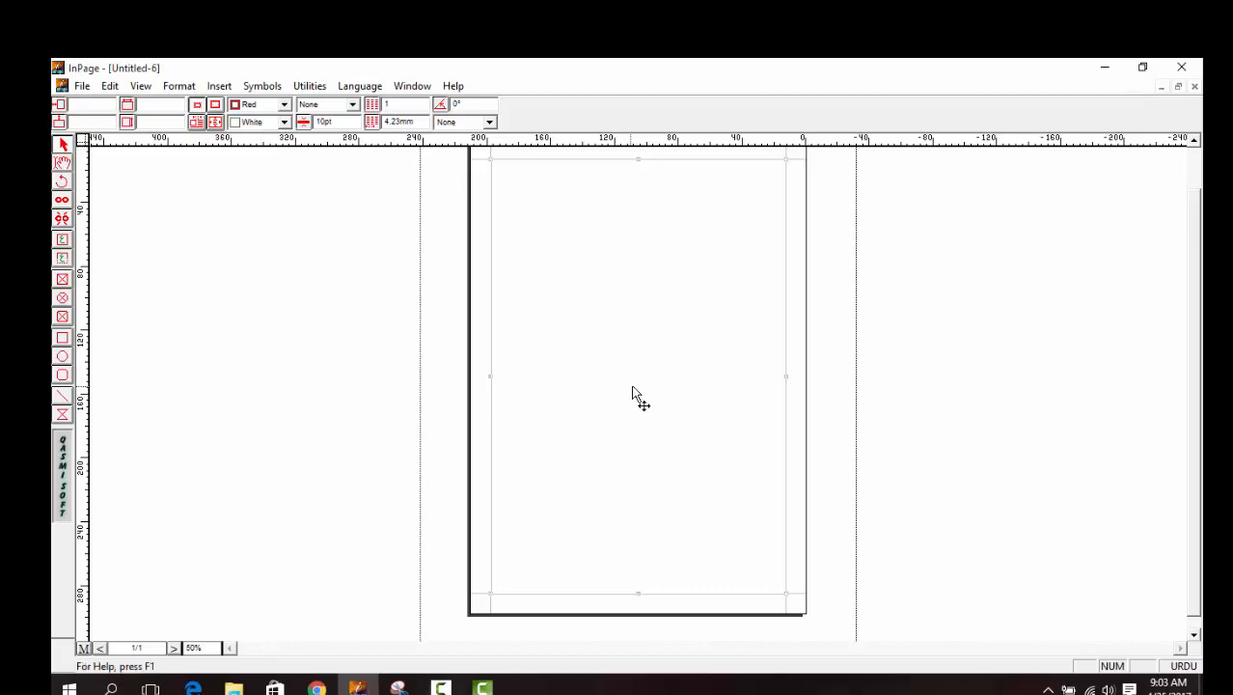
pyautogui.click(1000, 346)
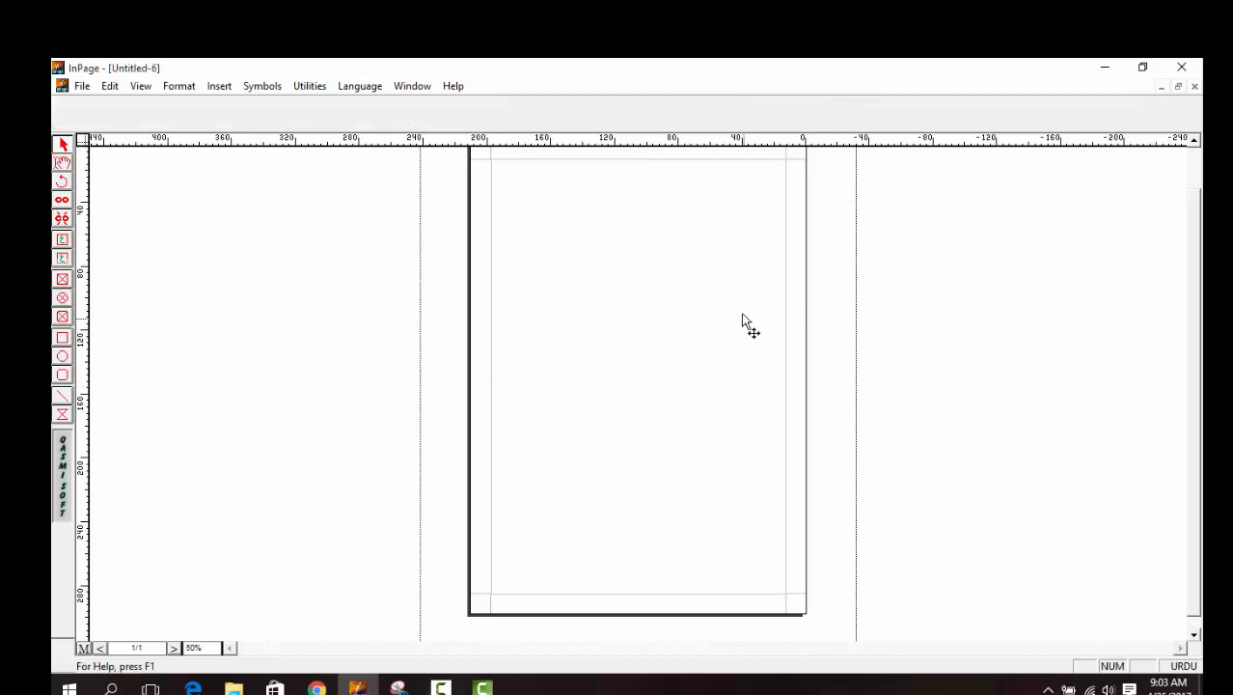
pyautogui.click(1196, 171)
pyautogui.click(622, 261)
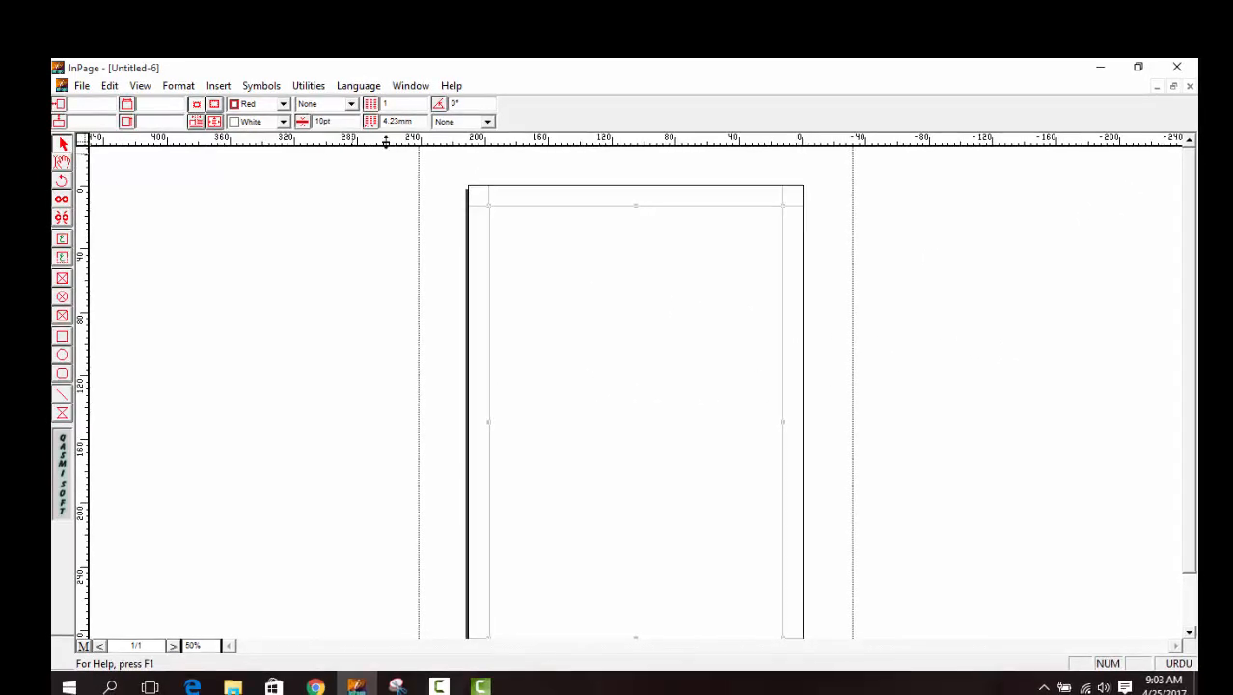
pyautogui.click(351, 104)
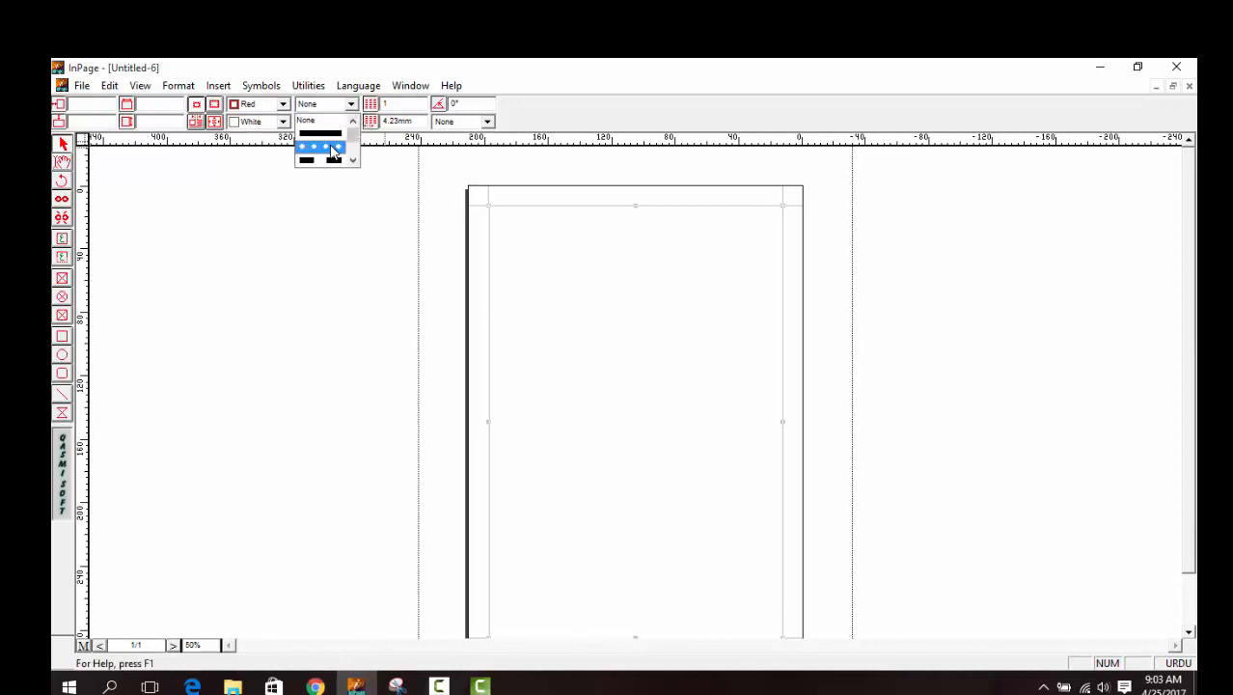
pyautogui.click(319, 133)
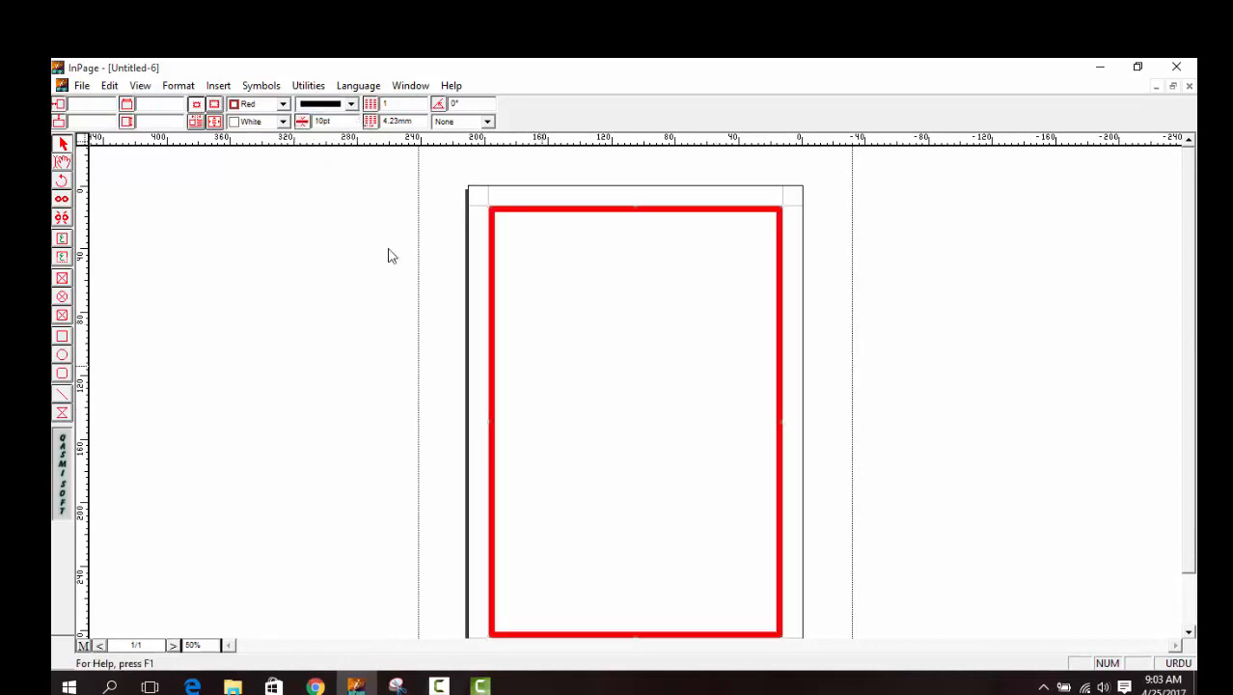
pyautogui.click(261, 107)
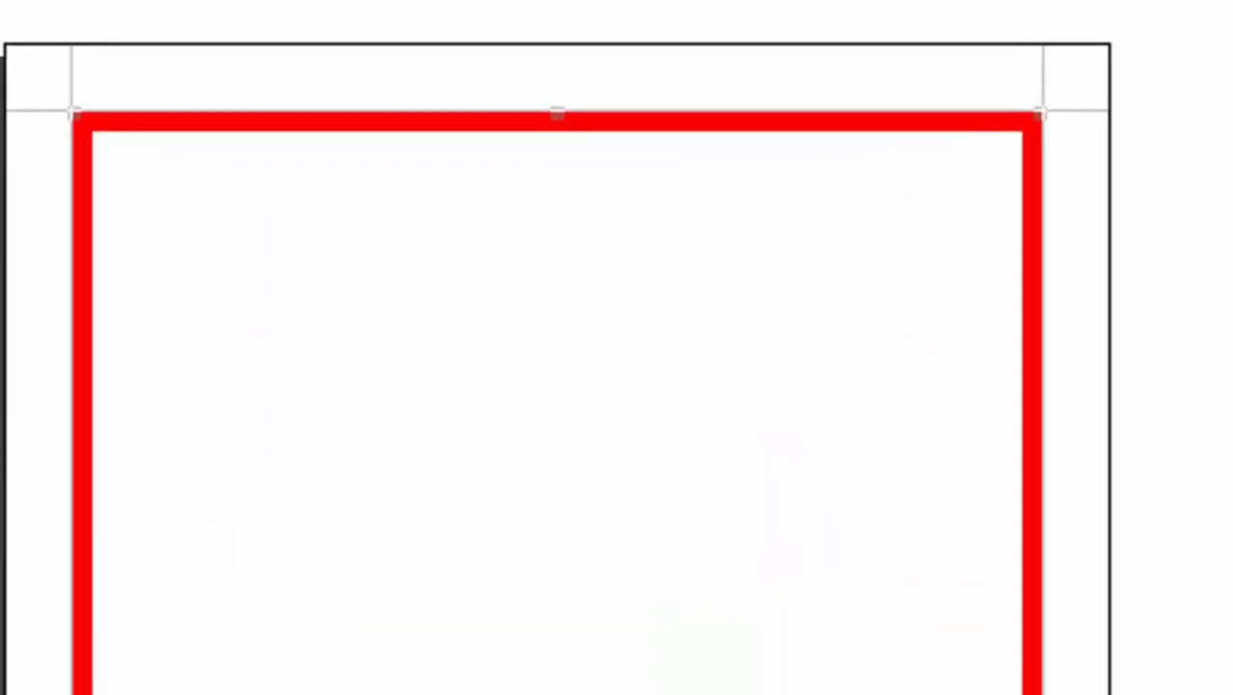
pyautogui.click(232, 111)
pyautogui.hotkey('ctrl', 'z')
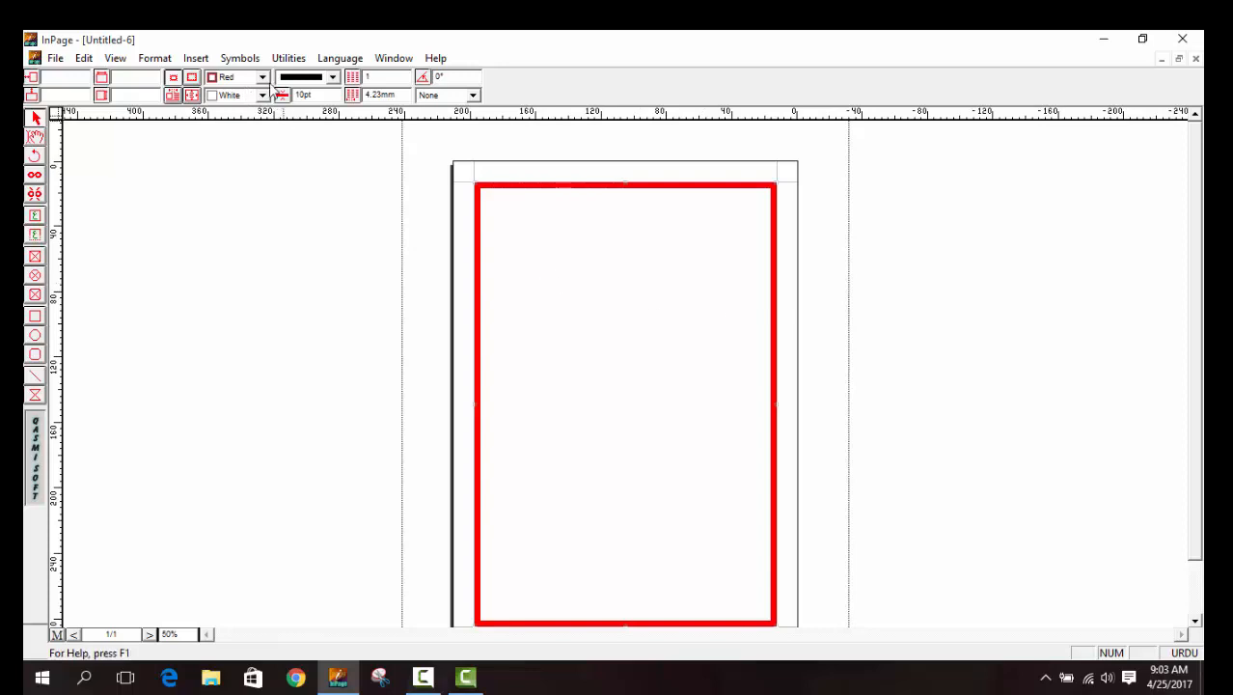
# - Try a border thickness of 50 pt on the page's main frame and undo the change
pyautogui.doubleClick(312, 96)
pyautogui.write('50')
pyautogui.press('Return')
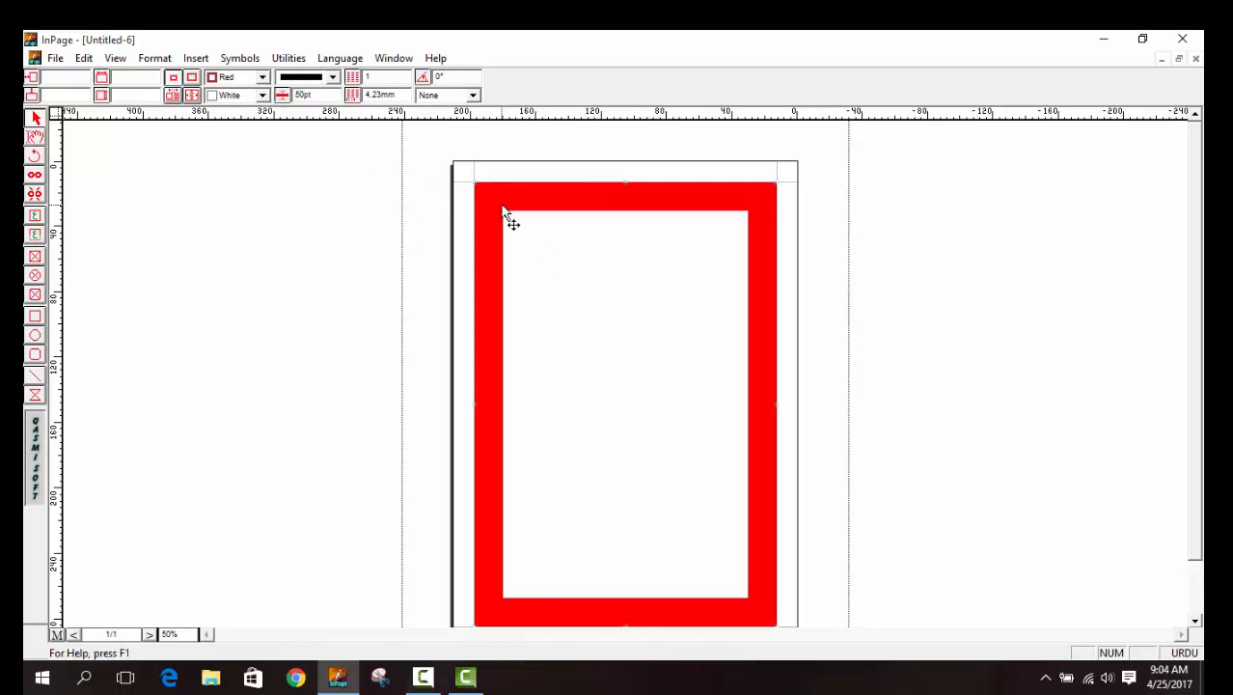
pyautogui.hotkey('ctrl', 'z')
# - Change the main frame's border to the diamond-dotted line style, then deselect and reselect the frame
pyautogui.click(333, 79)
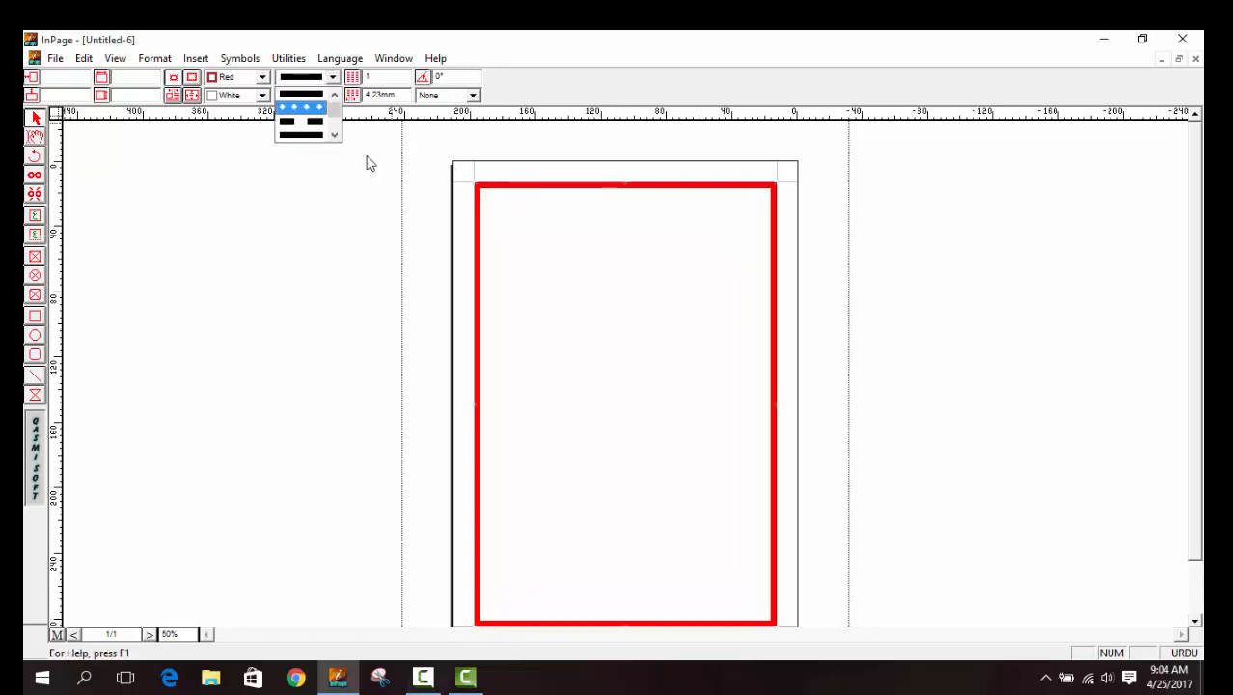
pyautogui.click(301, 107)
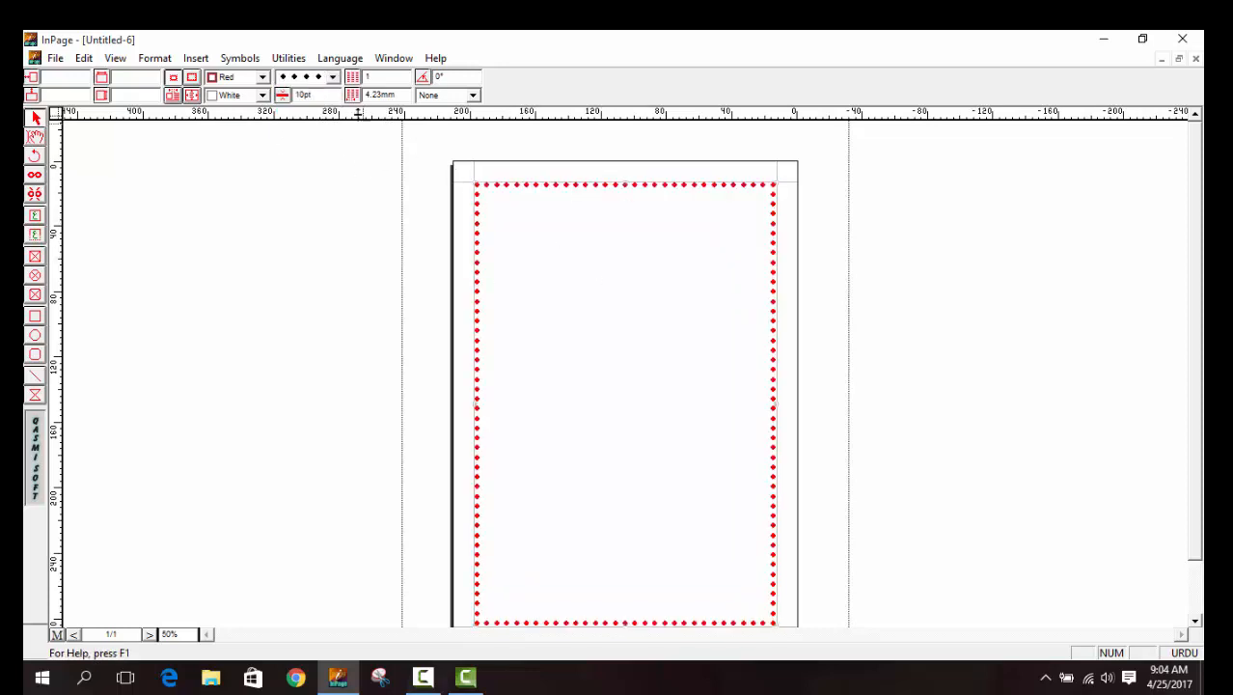
pyautogui.click(785, 308)
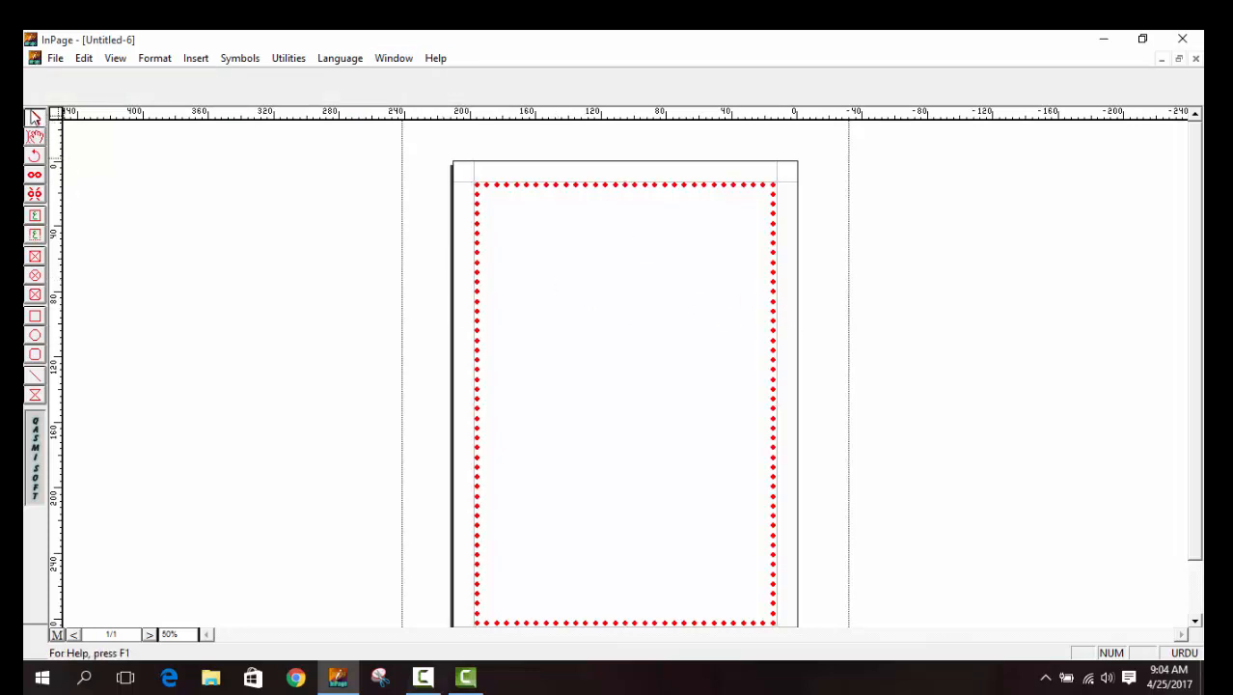
pyautogui.click(34, 116)
pyautogui.click(568, 286)
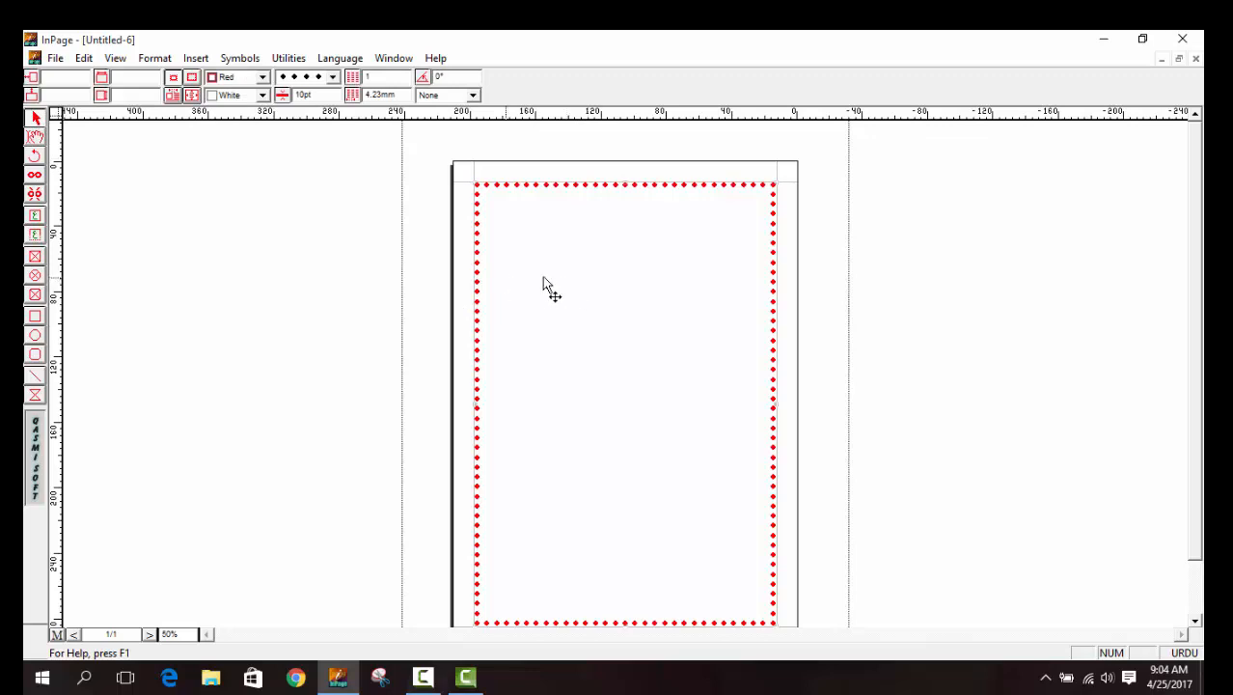
pyautogui.click(506, 273)
pyautogui.click(517, 267)
# - Create a new document with the default page settings and activate its text editing tool
pyautogui.hotkey('ctrl', 'n')
pyautogui.press('Return')
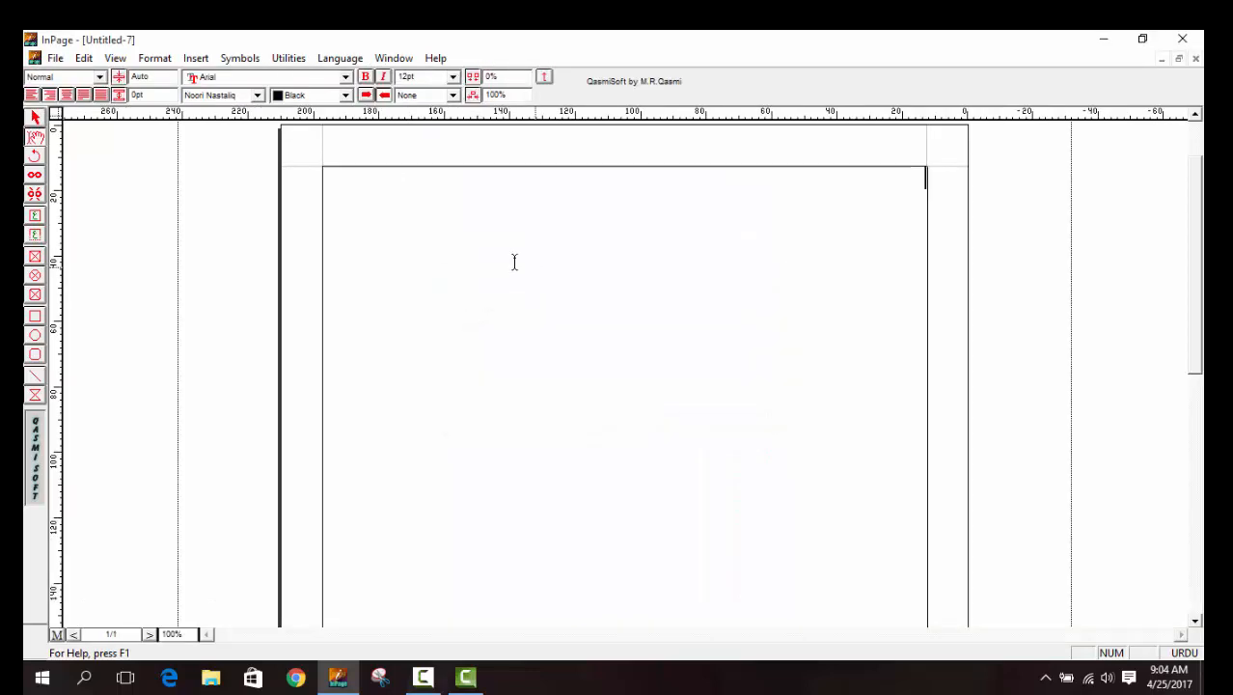
pyautogui.click(34, 138)
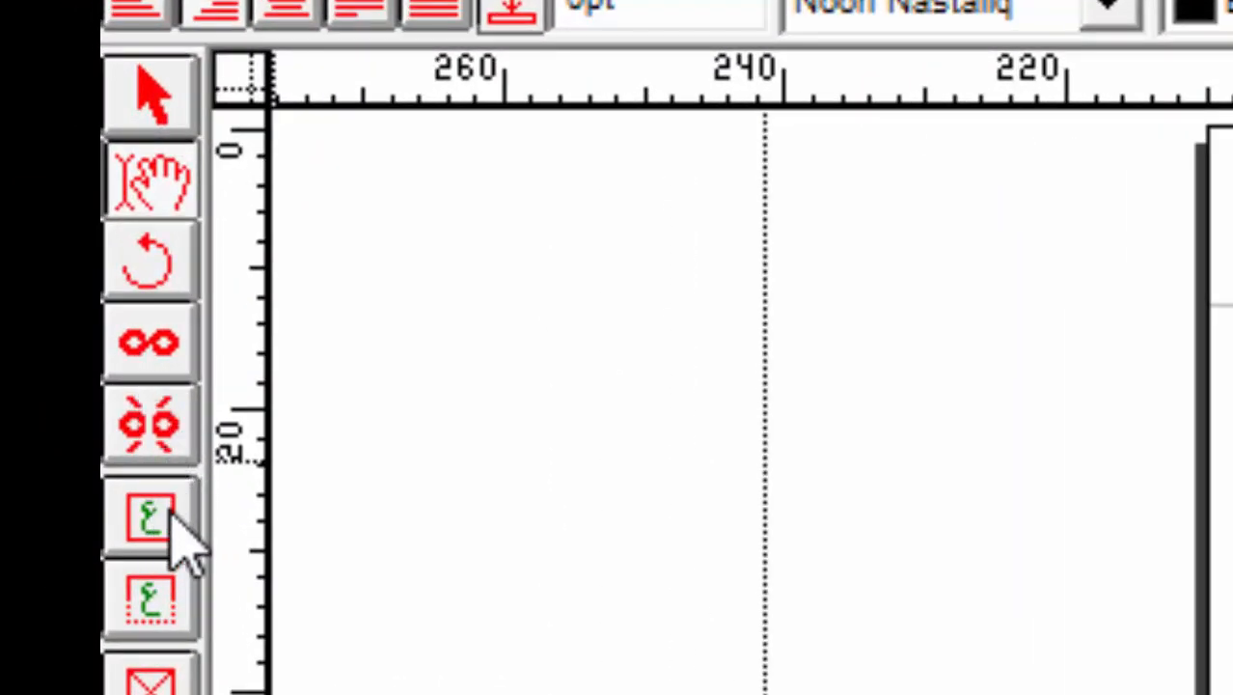
# - Draw two text boxes side by side near the page top, about 54 by 51 mm and about 82 by 54 mm
pyautogui.click(172, 513)
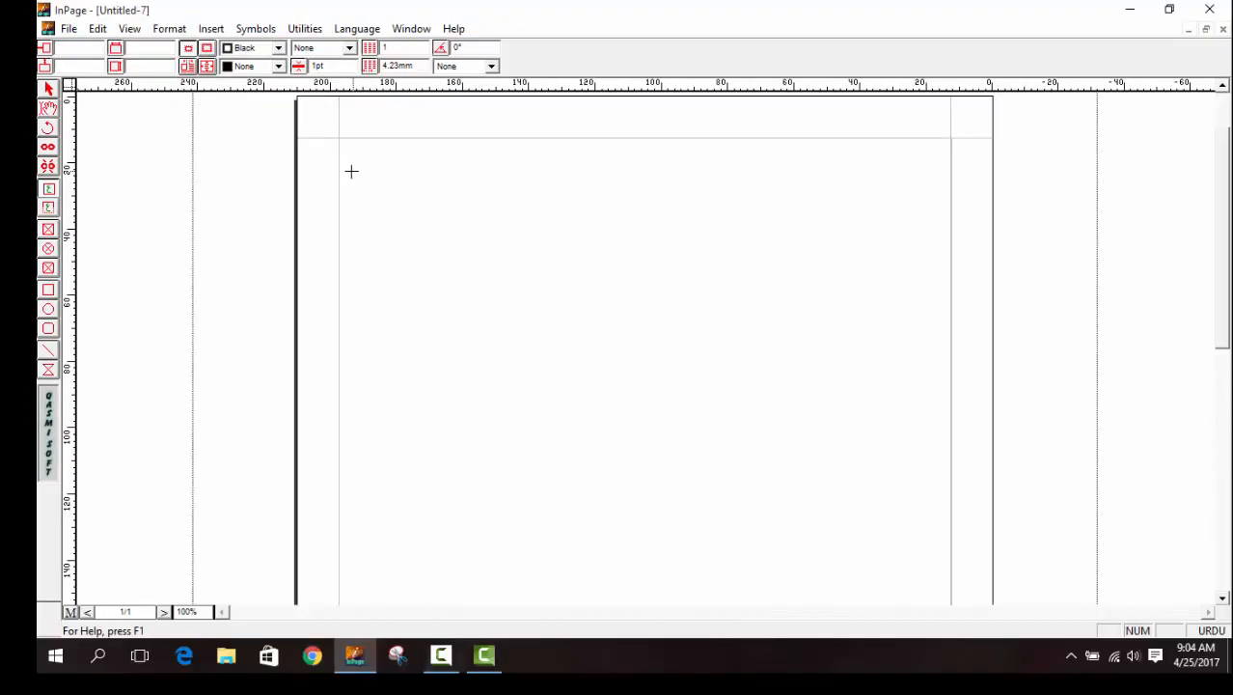
pyautogui.moveTo(351, 172); pyautogui.dragTo(531, 339)
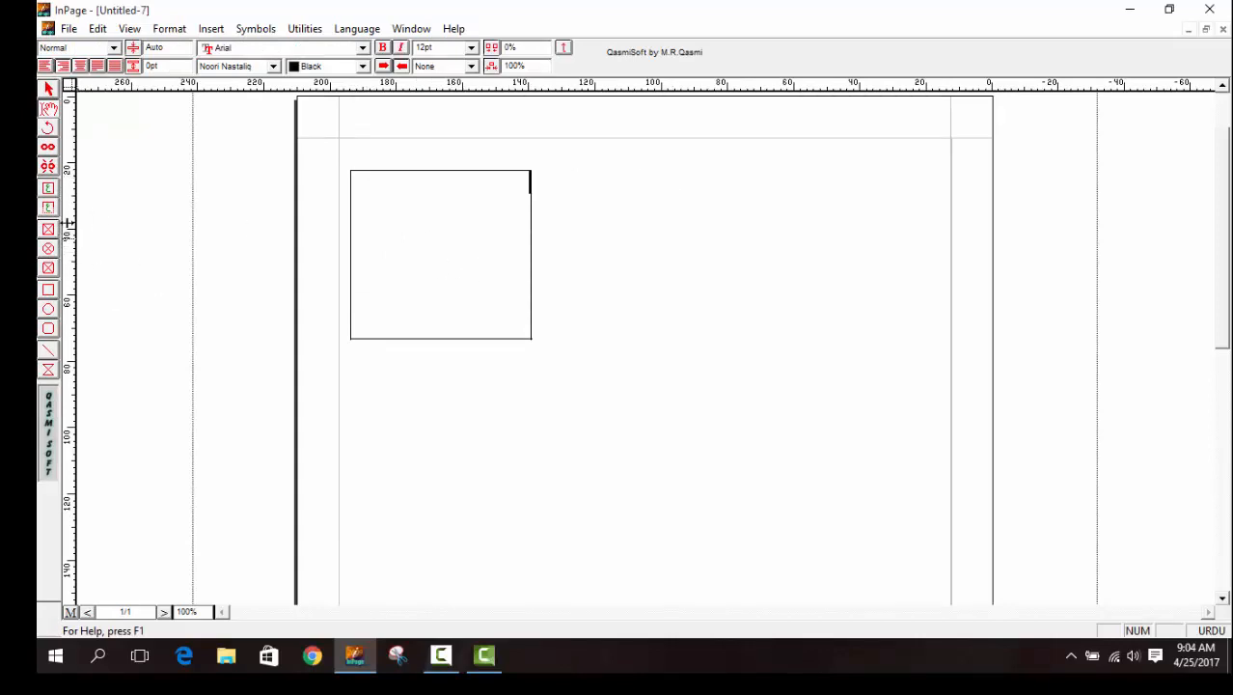
pyautogui.click(48, 188)
pyautogui.moveTo(574, 168); pyautogui.dragTo(846, 347)
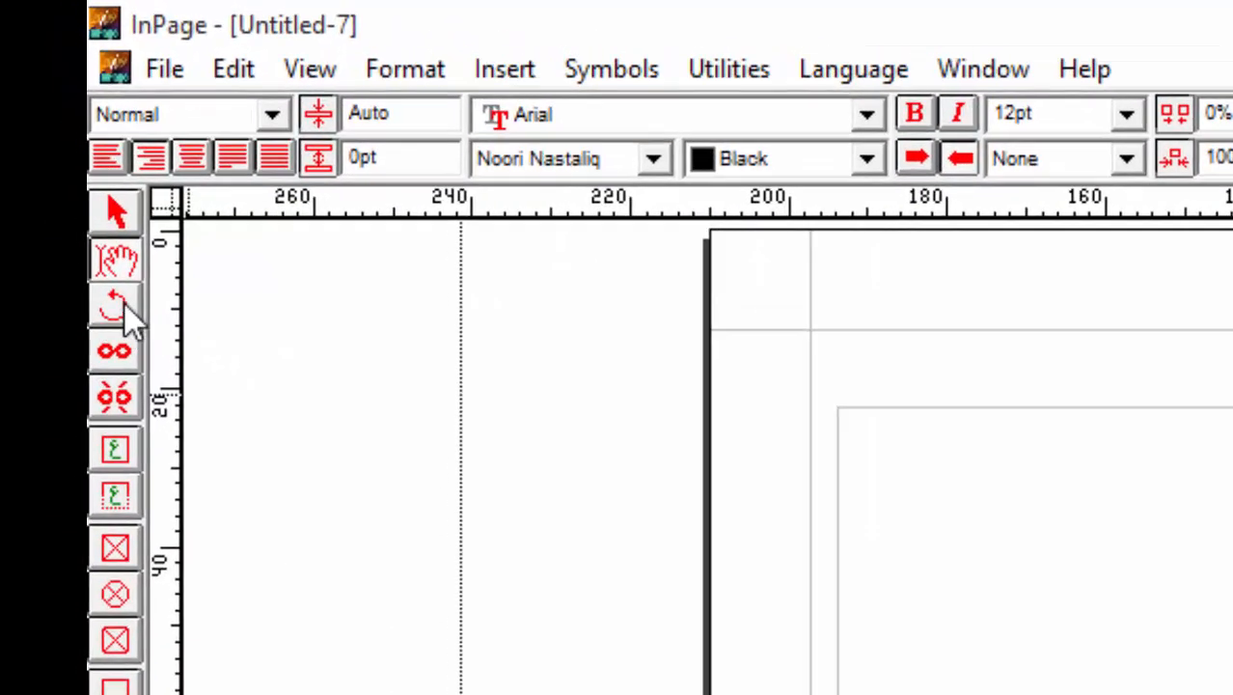
# - Link the left text box to the right one and enter short lines of sample Urdu text that flow through both
pyautogui.click(122, 349)
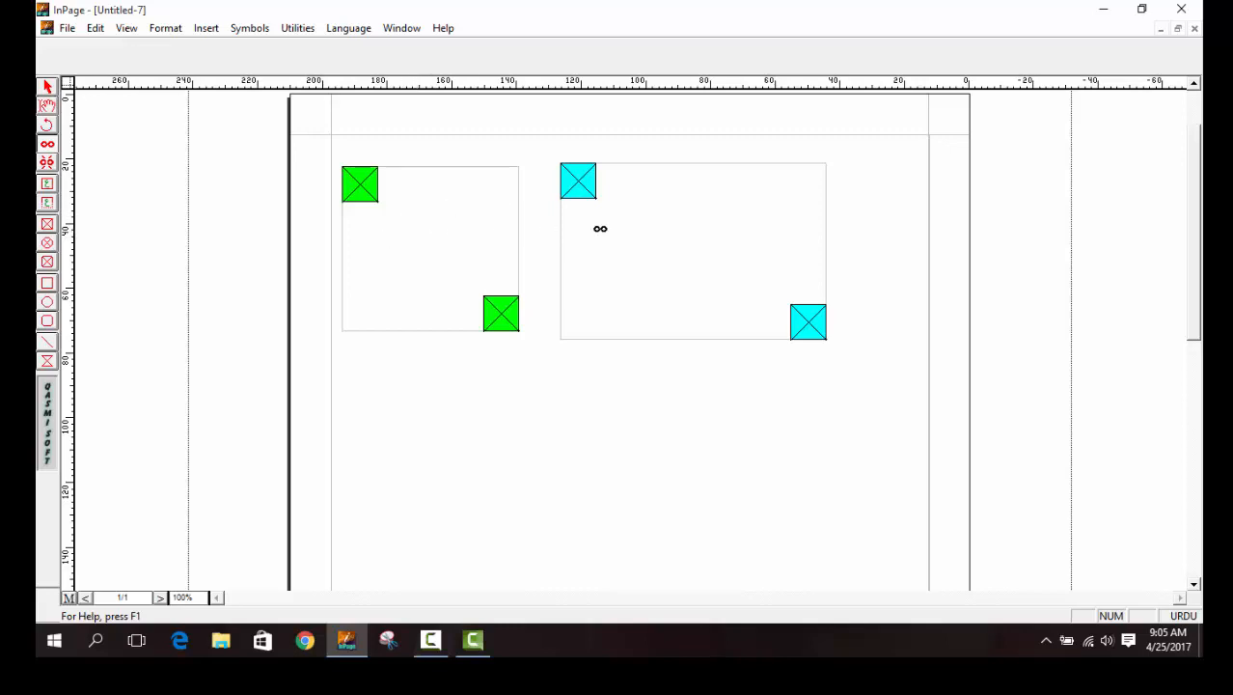
pyautogui.click(645, 232)
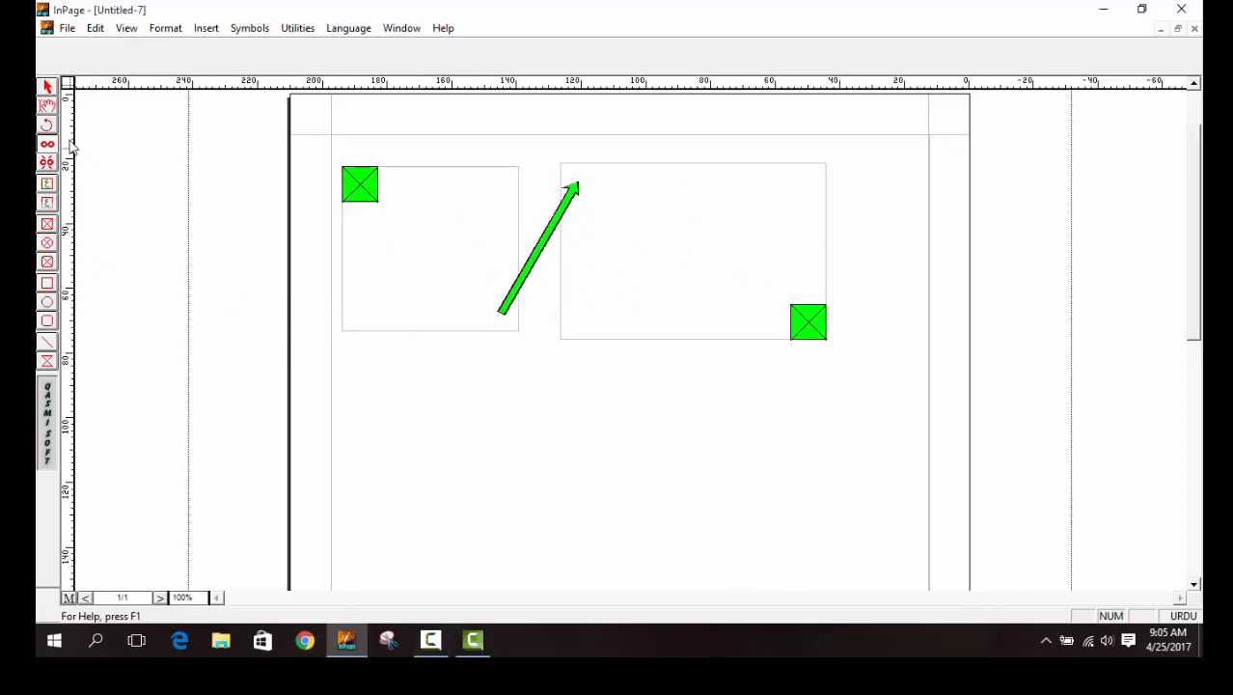
pyautogui.click(48, 105)
pyautogui.click(481, 261)
pyautogui.write('فدسد')
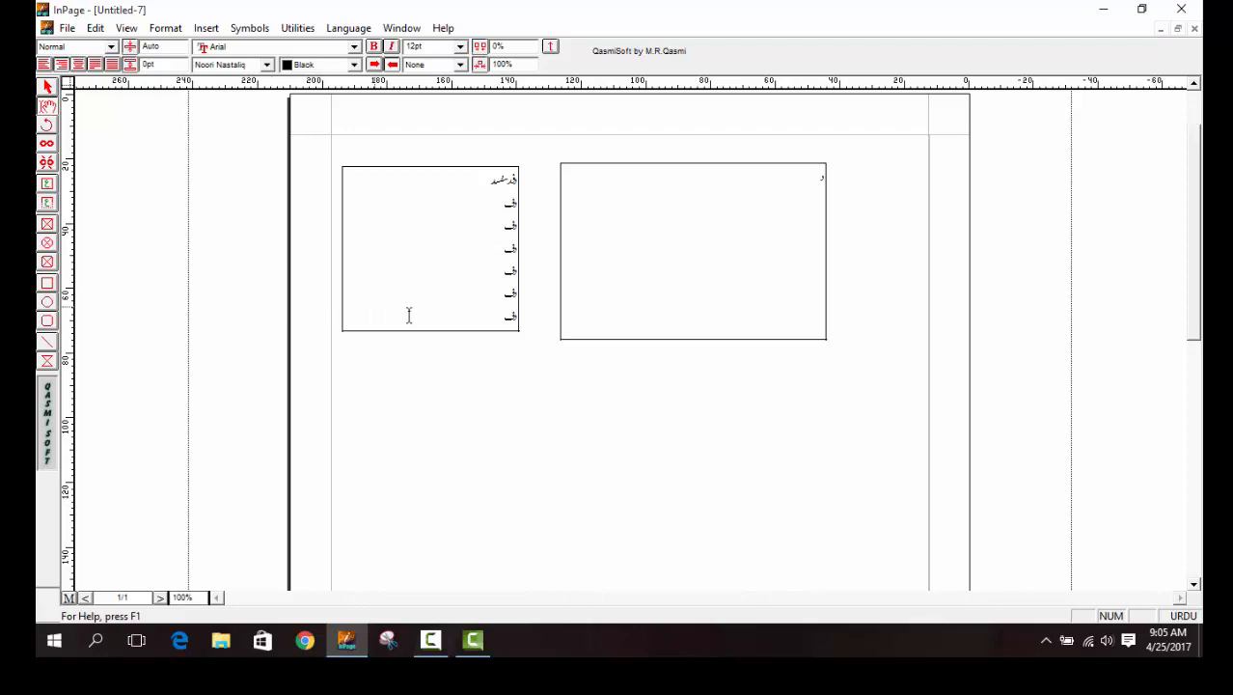
pyautogui.click(505, 314)
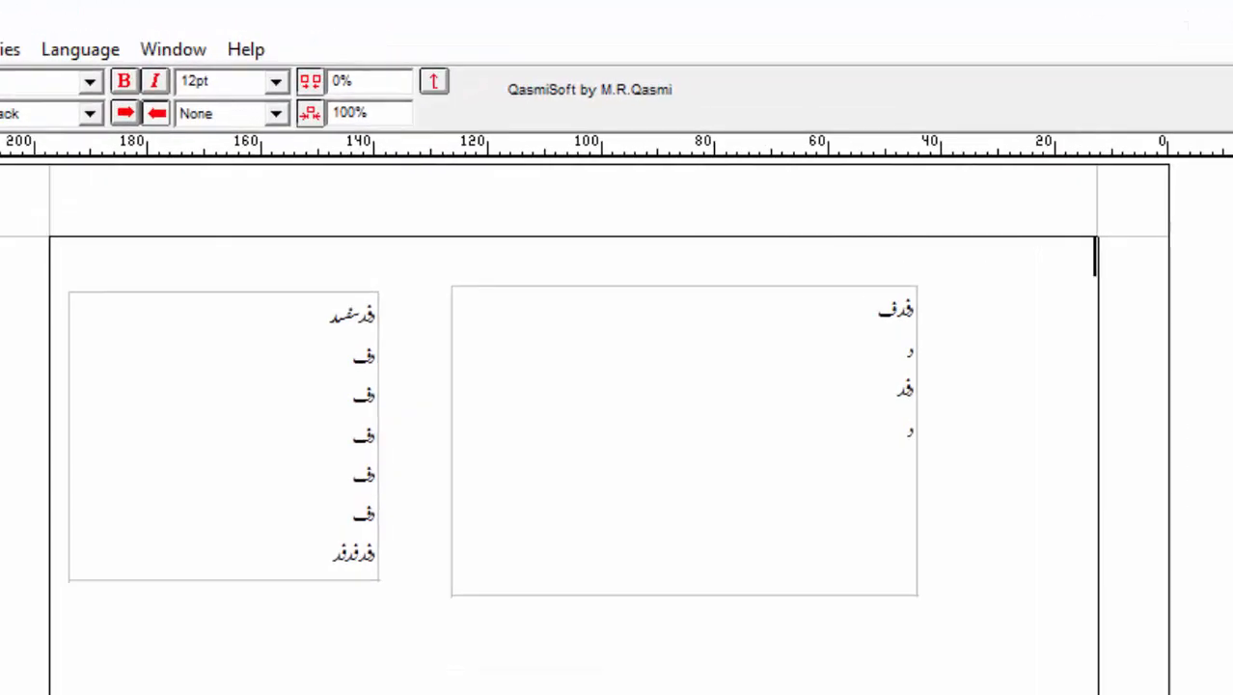
# - Delete the right text box and the left text box from the page
pyautogui.click(529, 439)
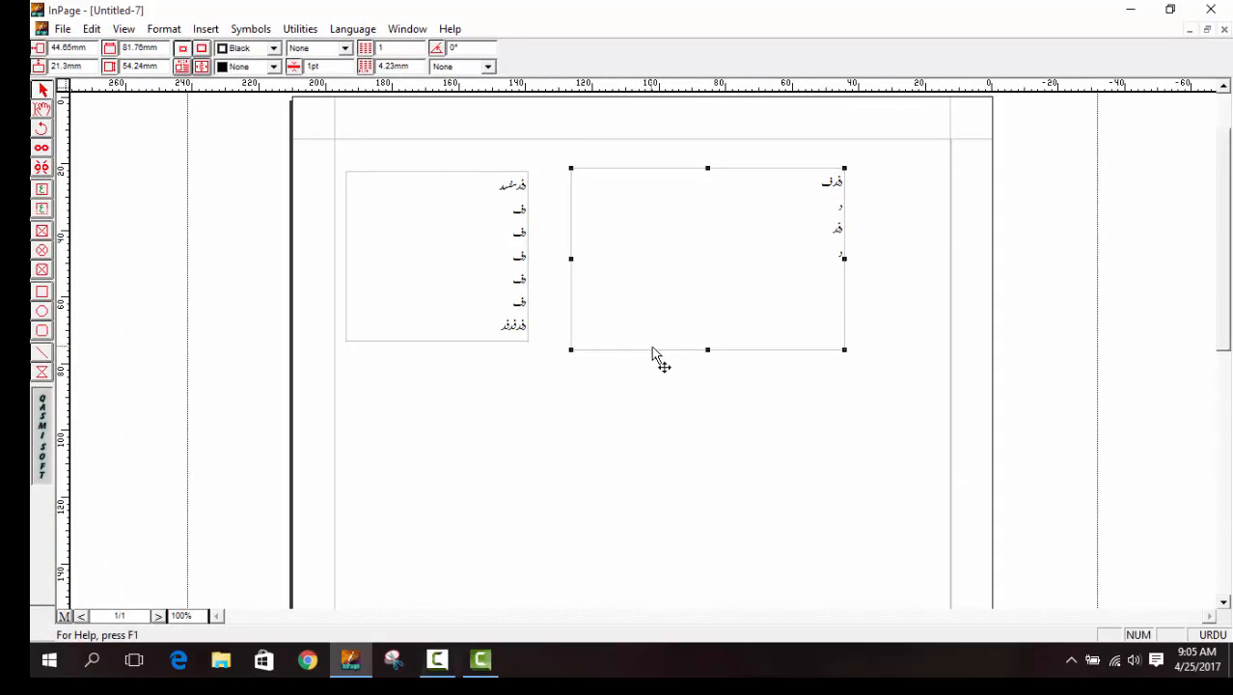
pyautogui.press('Delete')
pyautogui.click(472, 310)
pyautogui.press('Delete')
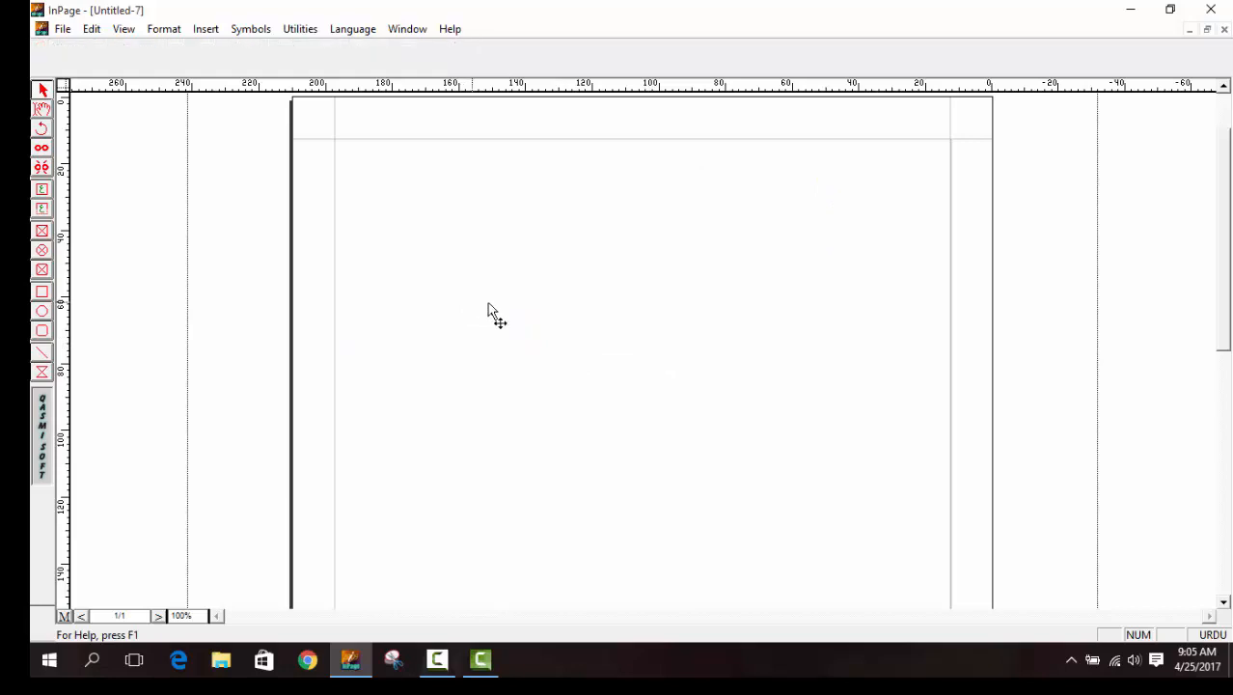
# - Undo the deletion of the left text box, move it down toward the middle of the page, and deselect it
pyautogui.hotkey('ctrl', 'z')
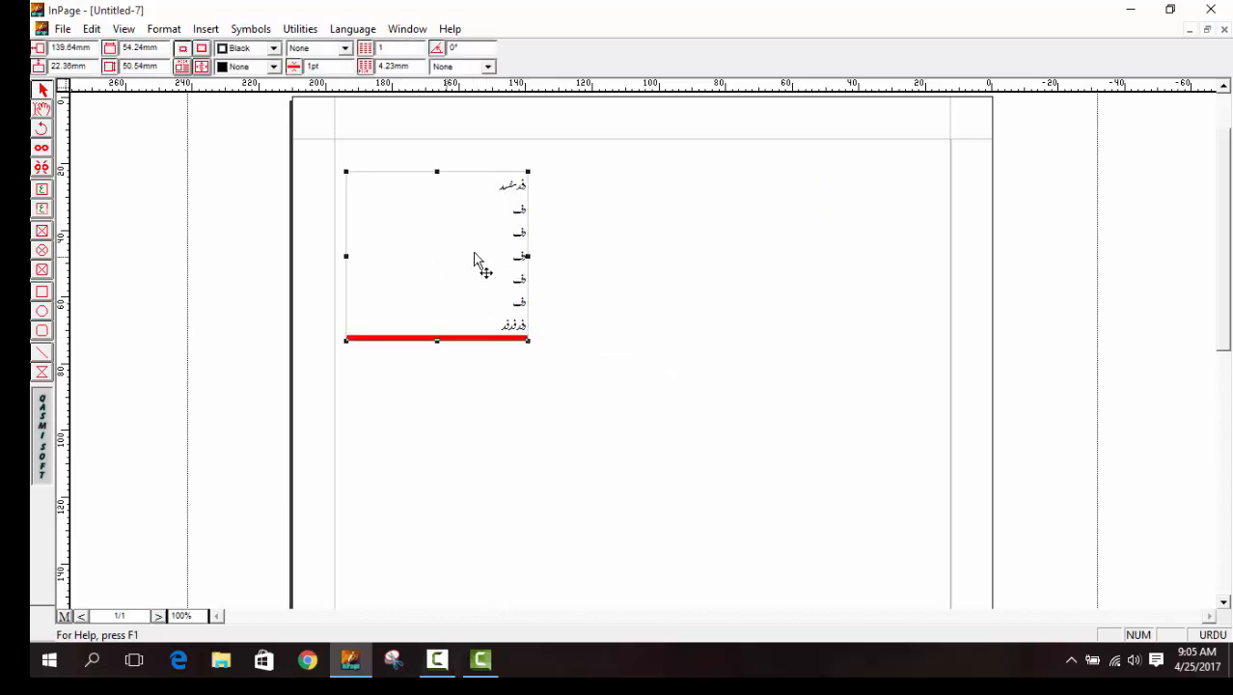
pyautogui.moveTo(440, 237); pyautogui.dragTo(583, 434)
pyautogui.click(659, 210)
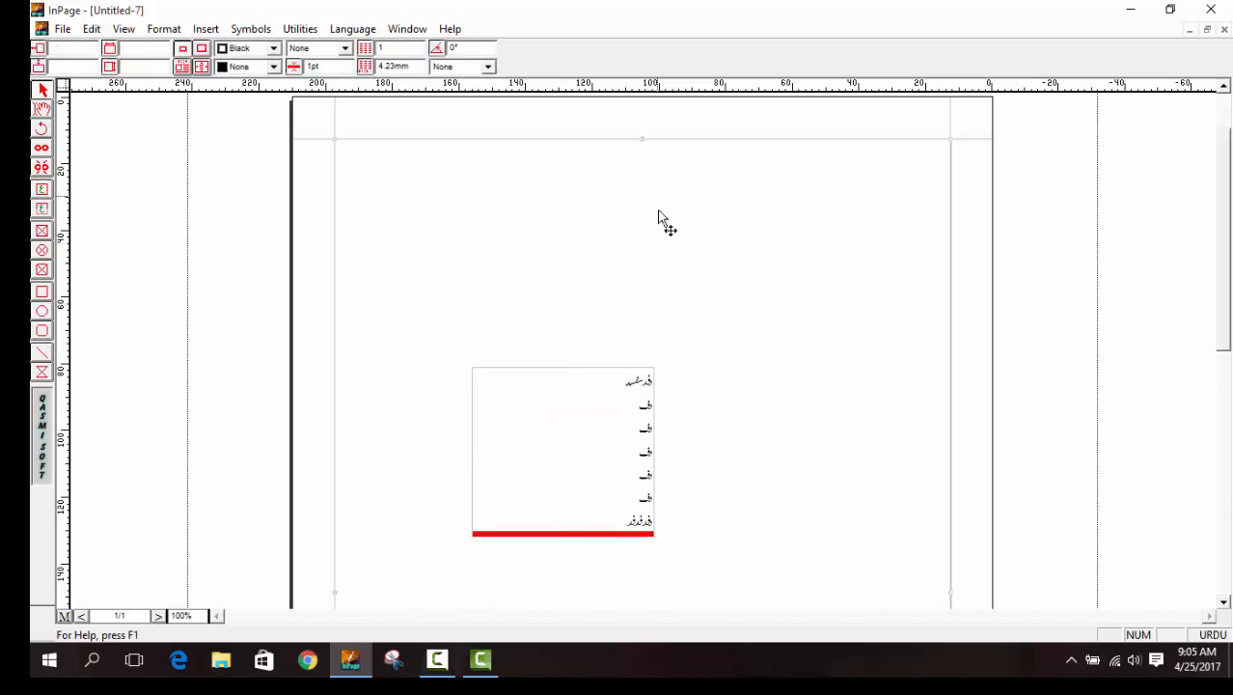
# - Move the text box to several places around the page and delete it
pyautogui.moveTo(587, 487); pyautogui.dragTo(665, 268)
pyautogui.moveTo(668, 292); pyautogui.dragTo(475, 389)
pyautogui.moveTo(505, 327); pyautogui.dragTo(582, 381)
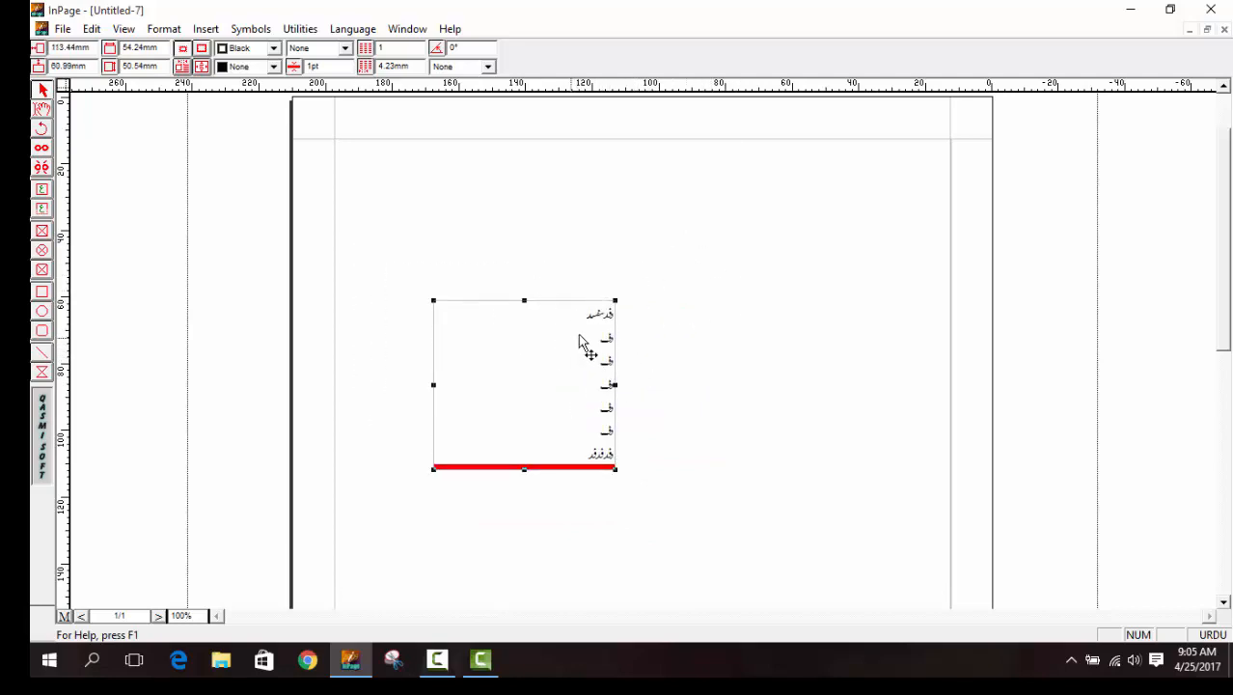
pyautogui.press('Delete')
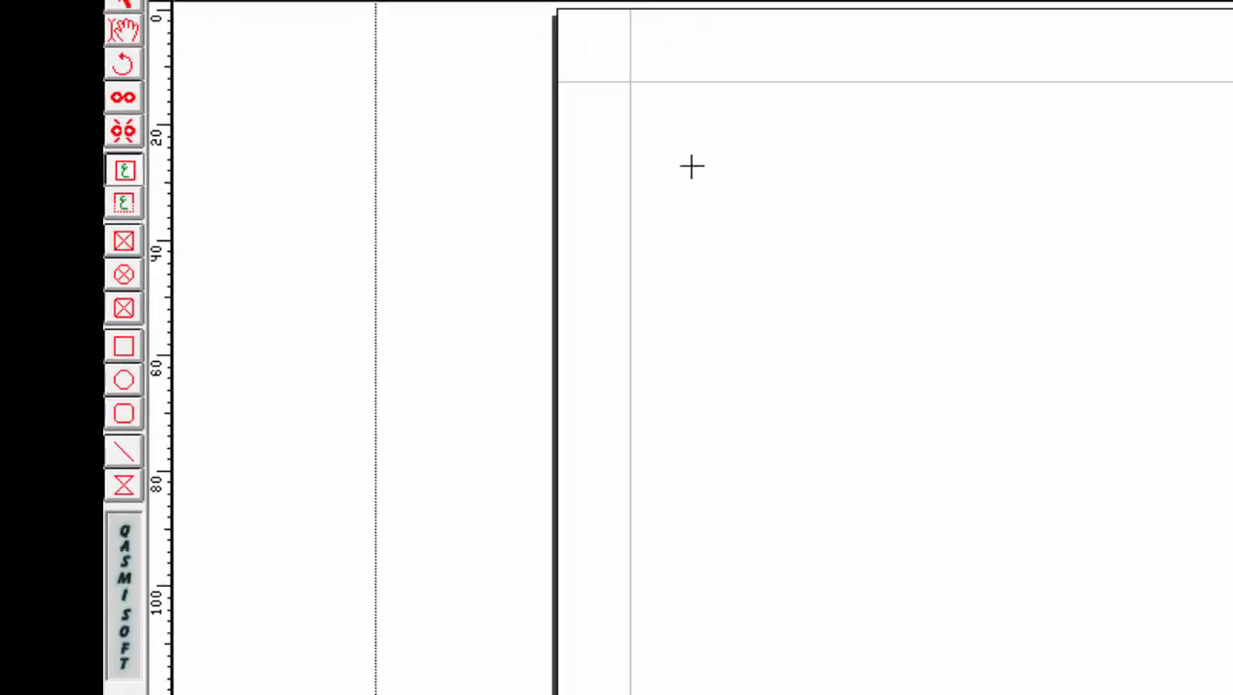
# - Draw a text box about 69 by 54 mm near the page top and enter short lines of sample Urdu text
pyautogui.moveTo(692, 166); pyautogui.dragTo(1090, 490)
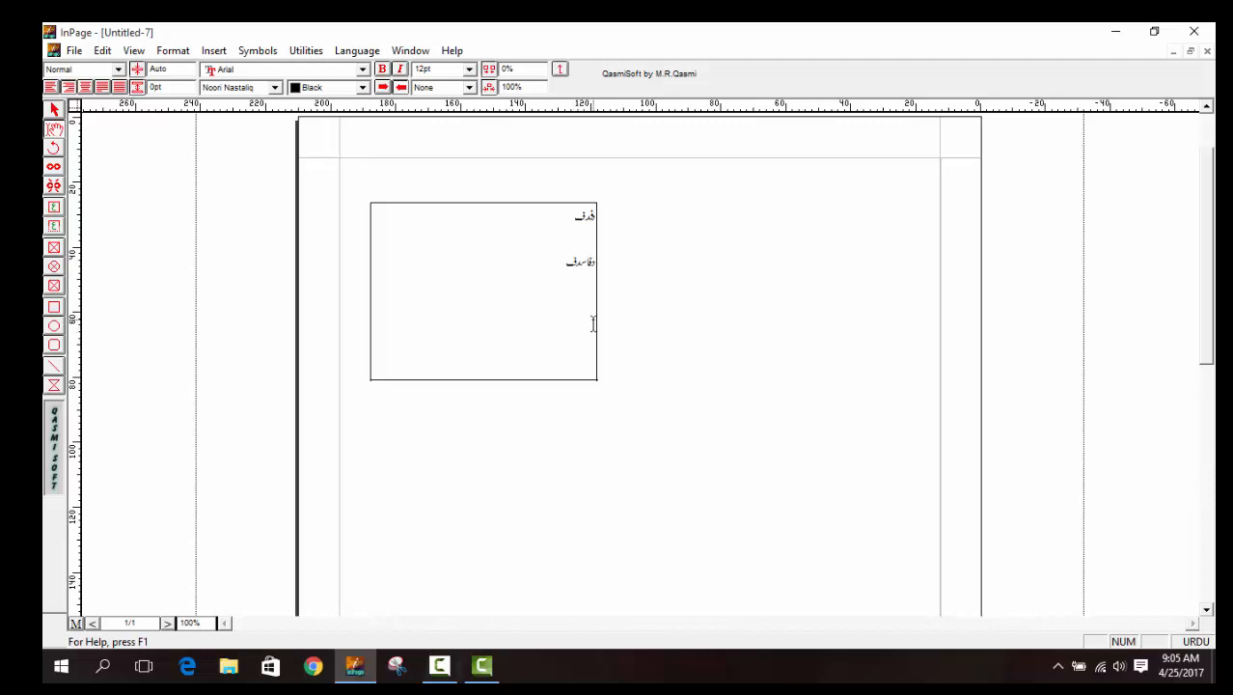
pyautogui.write('ف')
pyautogui.press('Return')
pyautogui.write('سد')
pyautogui.press('Return')
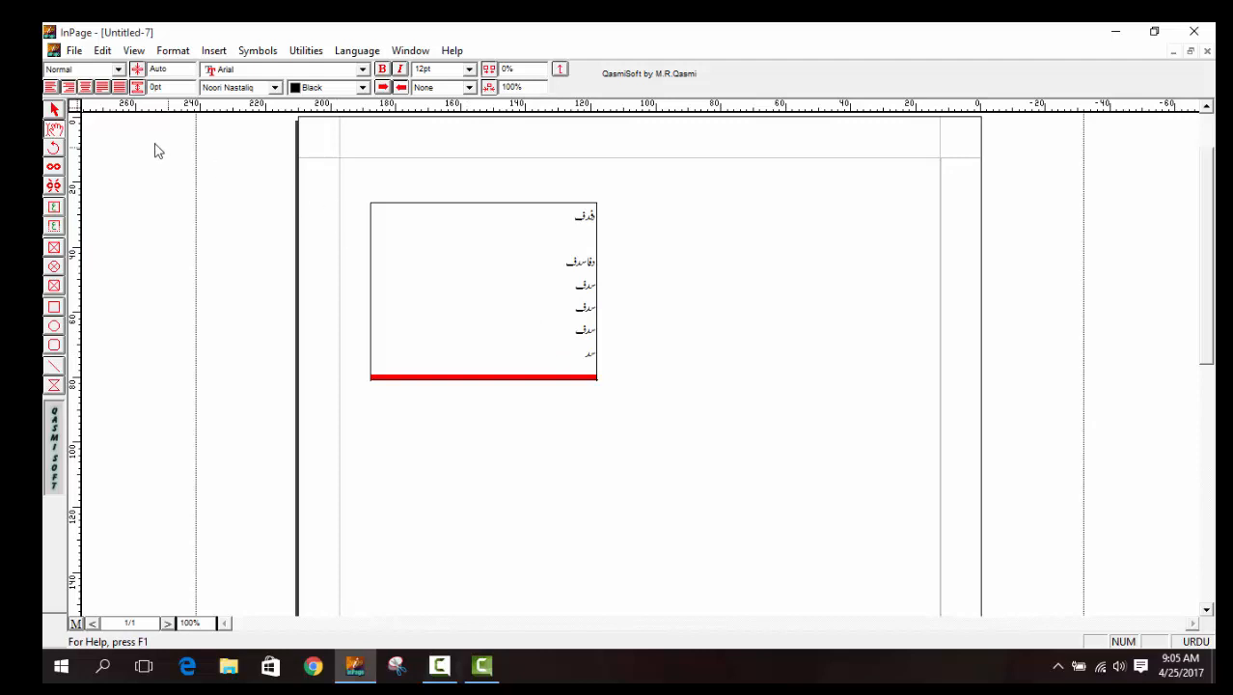
# - Select the sample text box as an object and delete it
pyautogui.click(54, 112)
pyautogui.click(457, 257)
pyautogui.press('Delete')
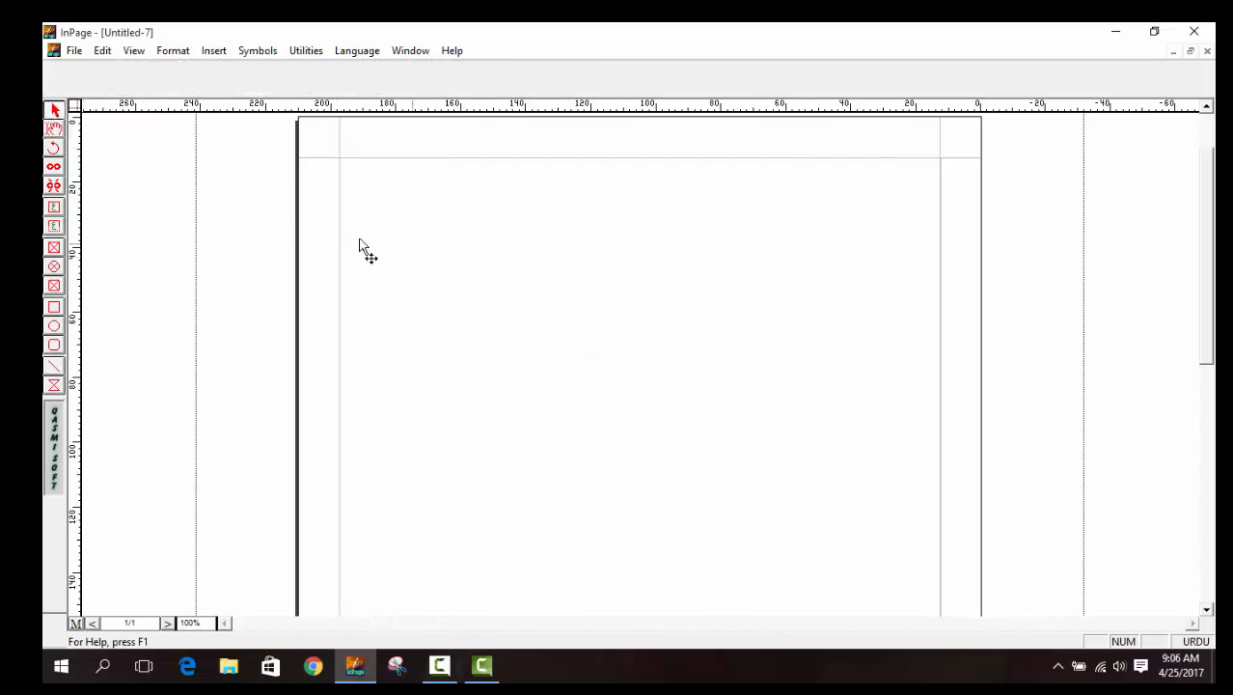
# - Draw an auto-height text box about 152 mm wide near the page top and enter a first line of sample Urdu text
pyautogui.click(54, 222)
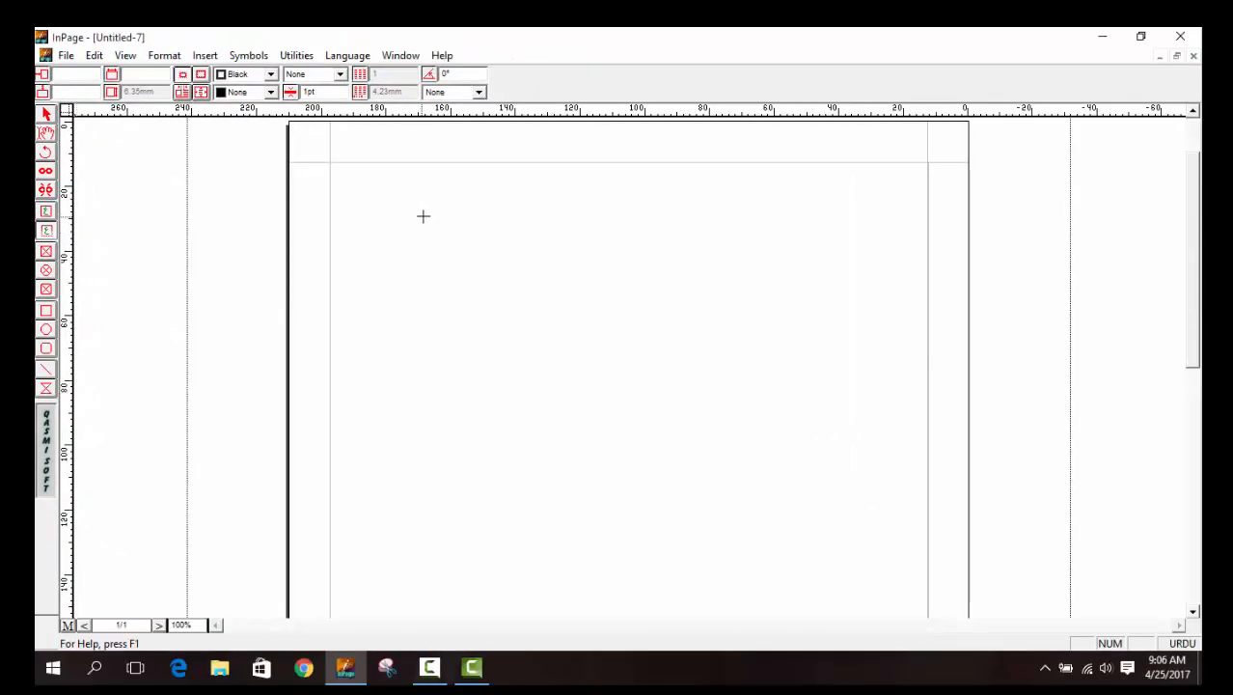
pyautogui.moveTo(367, 199); pyautogui.dragTo(858, 281)
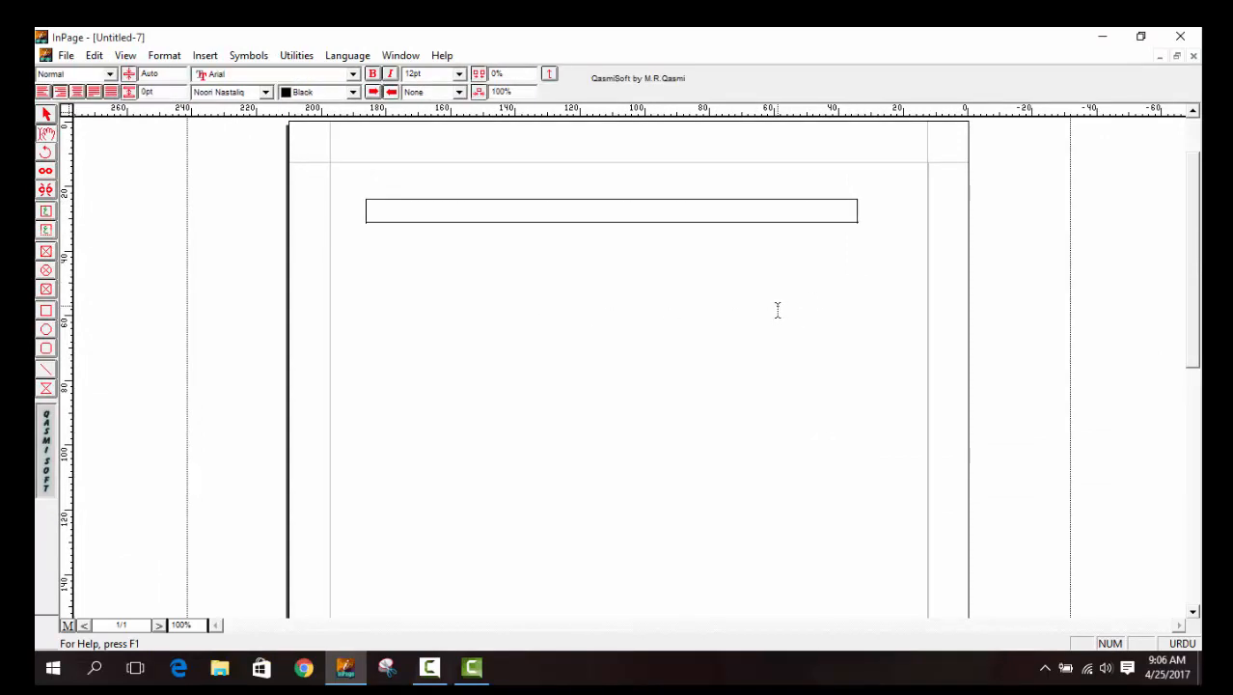
pyautogui.write('دفاسدفدسف')
pyautogui.press('Return')
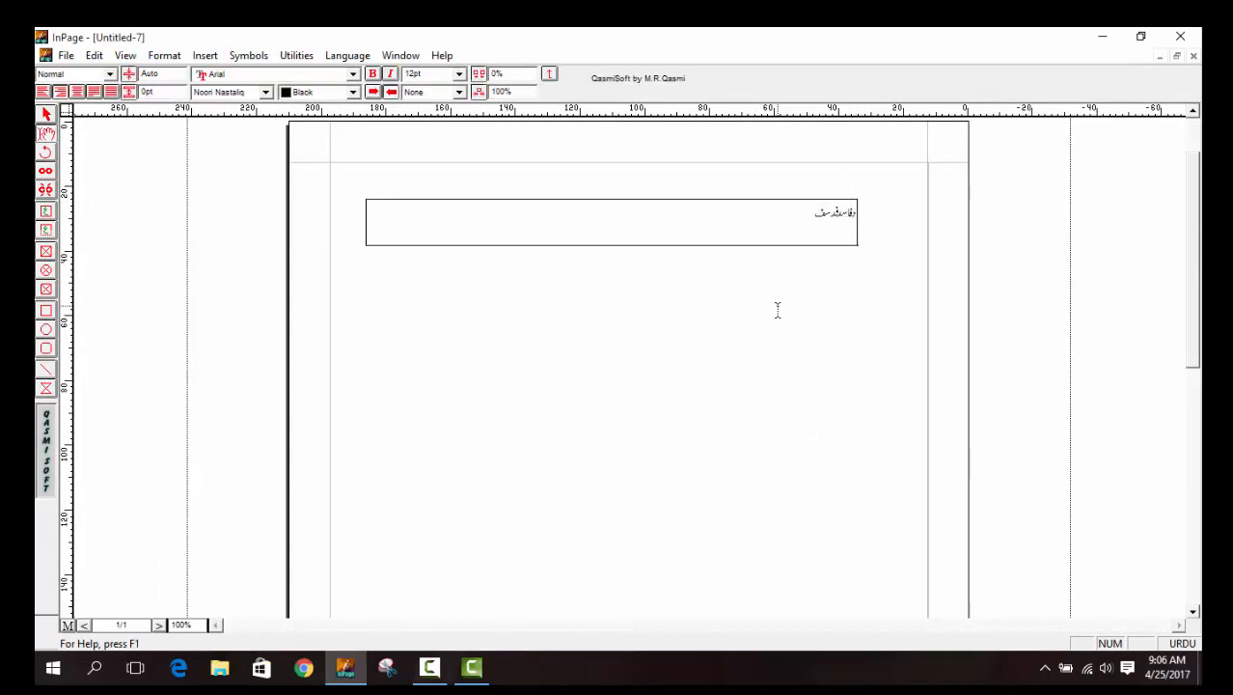
# - Add several more short lines of sample Urdu text, such as سدف and دسف, to the wide text box
pyautogui.write('سدف')
pyautogui.press('Return')
pyautogui.write('دسف')
pyautogui.press('Return')
pyautogui.write('سدف')
pyautogui.press('Return')
pyautogui.write('افد')
pyautogui.press('Return')
pyautogui.write('سدف')
pyautogui.press('Return')
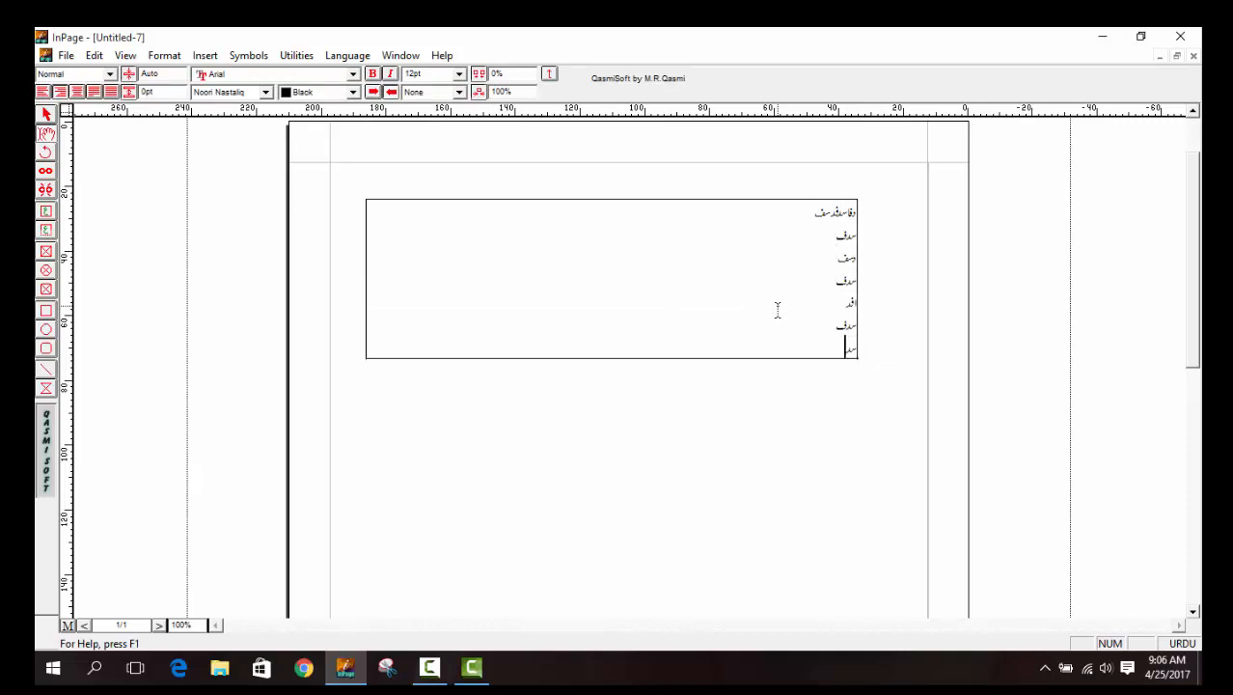
pyautogui.write('سدف')
pyautogui.press('Return')
pyautogui.write('و')
pyautogui.press('Return')
pyautogui.press('Return')
pyautogui.write('د')
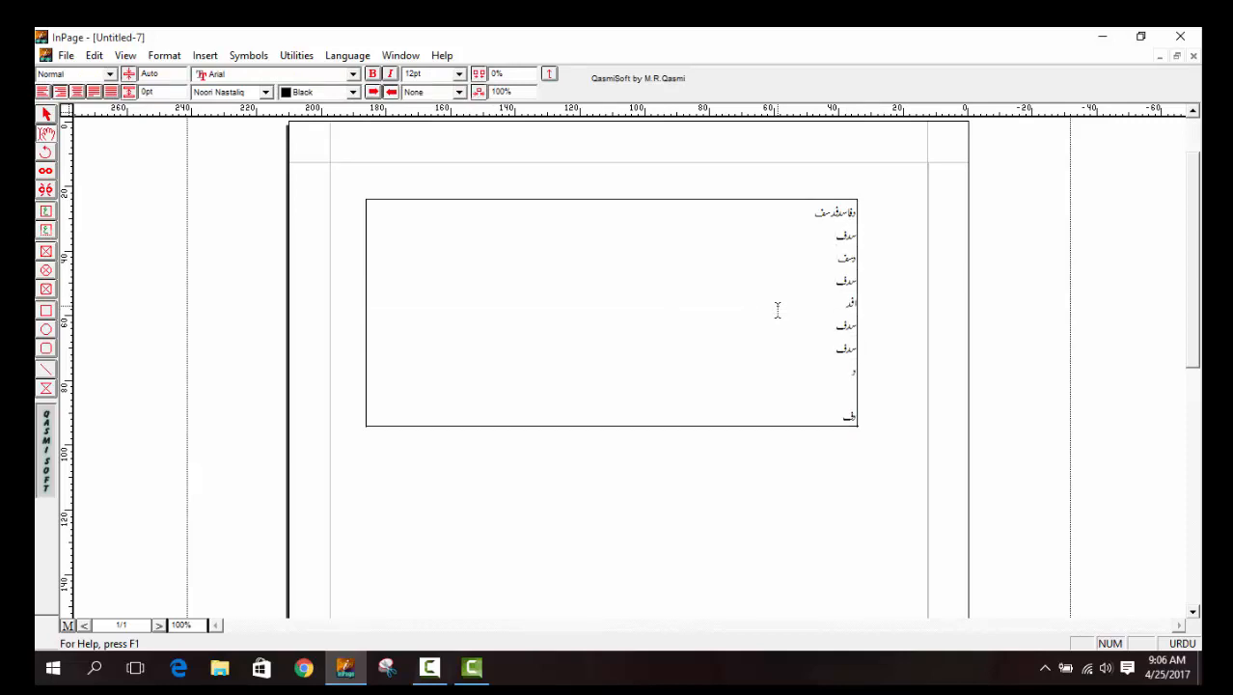
# - Delete the wide auto-height text box from the page
pyautogui.click(45, 114)
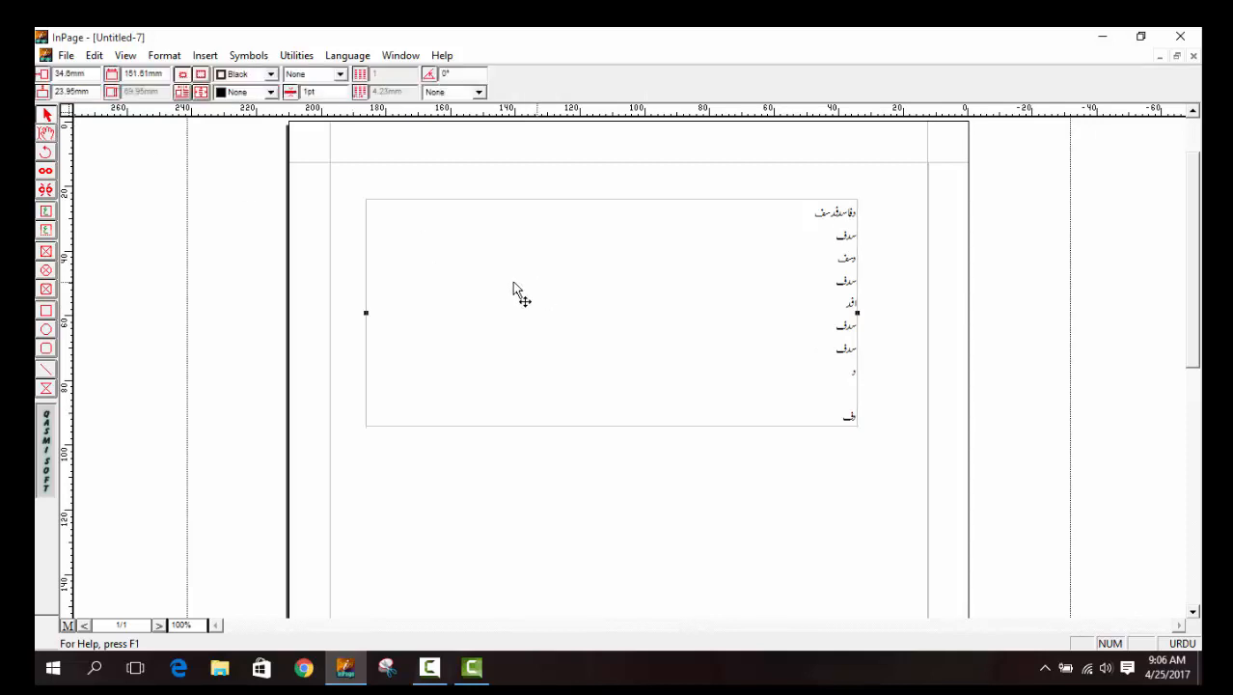
pyautogui.press('Delete')
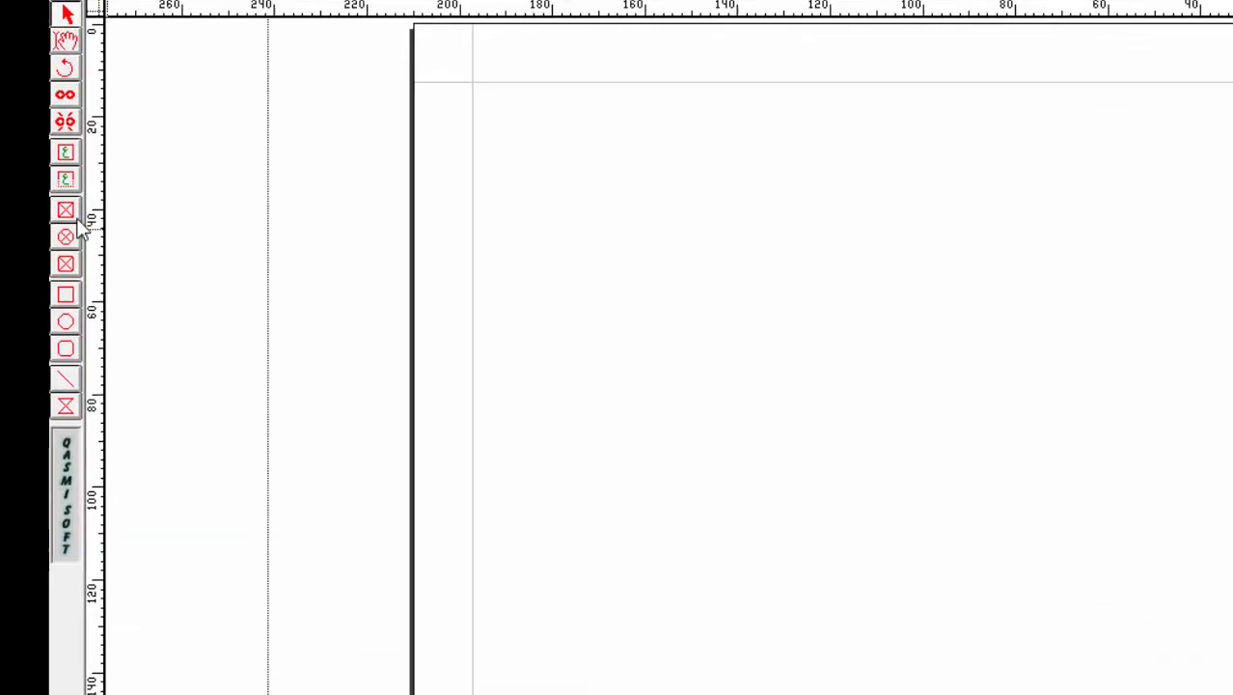
# - Draw a rectangular picture box about 88 by 67 mm and import the main-580-100 picture from the Desktop into it
pyautogui.click(45, 251)
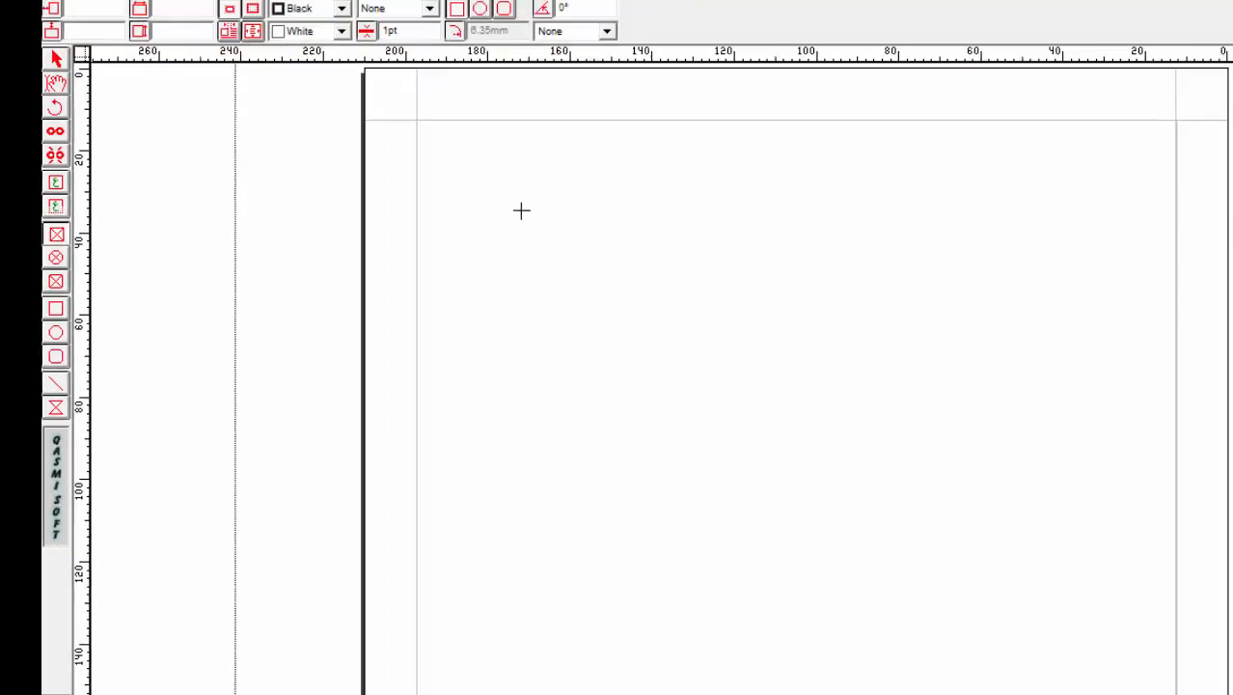
pyautogui.moveTo(409, 242); pyautogui.dragTo(694, 461)
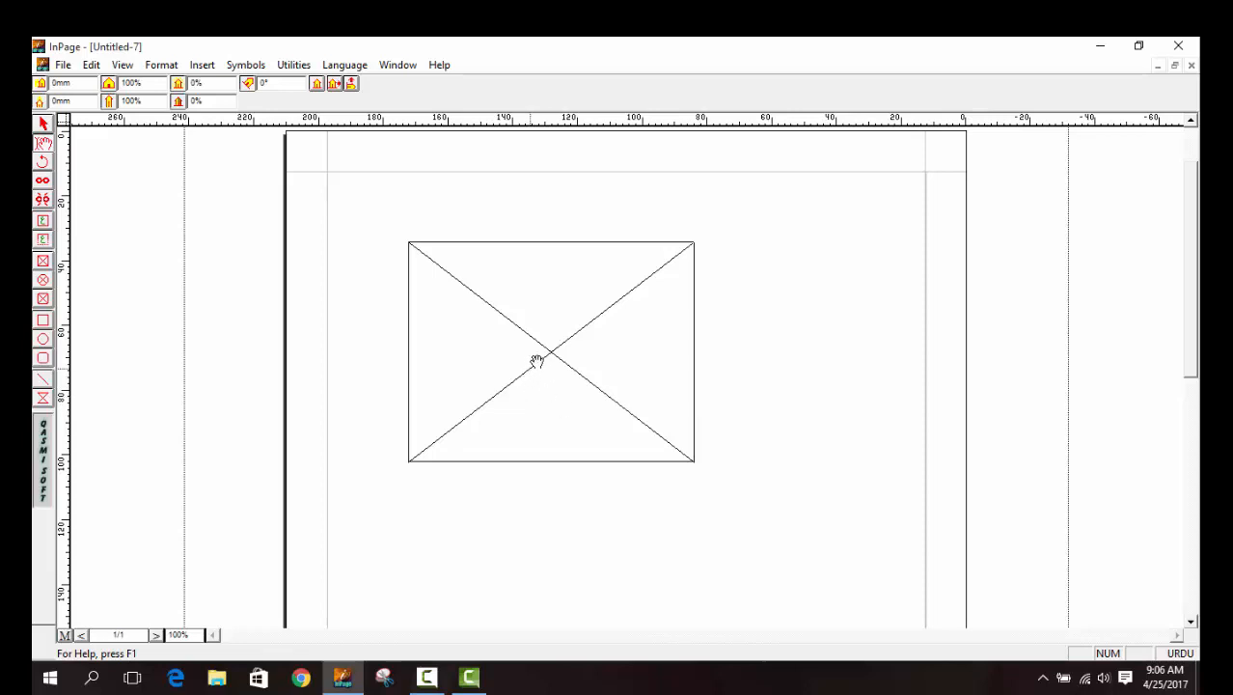
pyautogui.rightClick(575, 319)
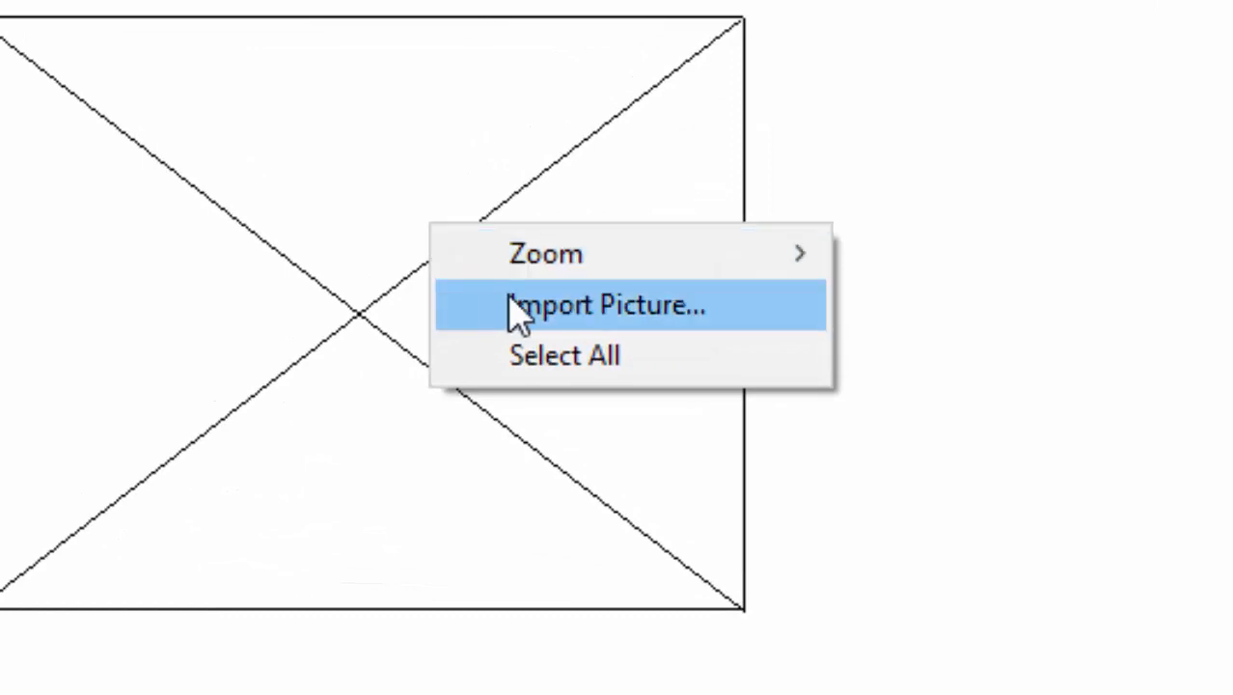
pyautogui.click(518, 310)
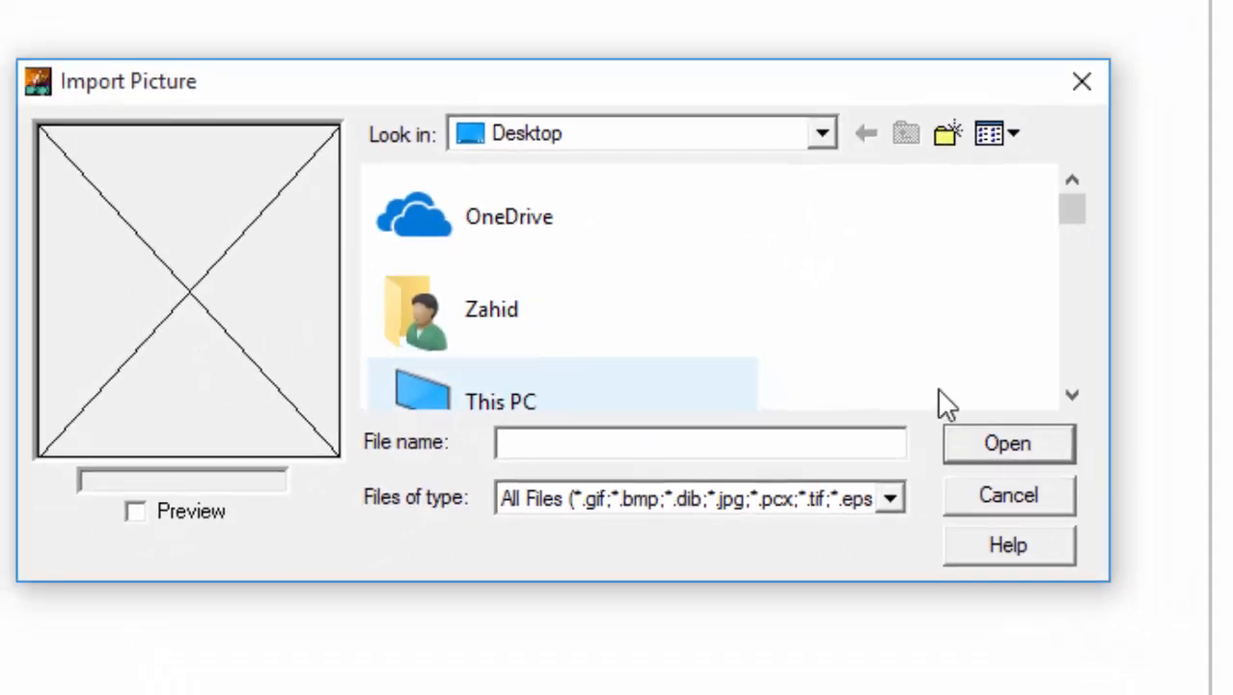
pyautogui.scroll(-3, 868, 379)
pyautogui.scroll(-3, 867, 379)
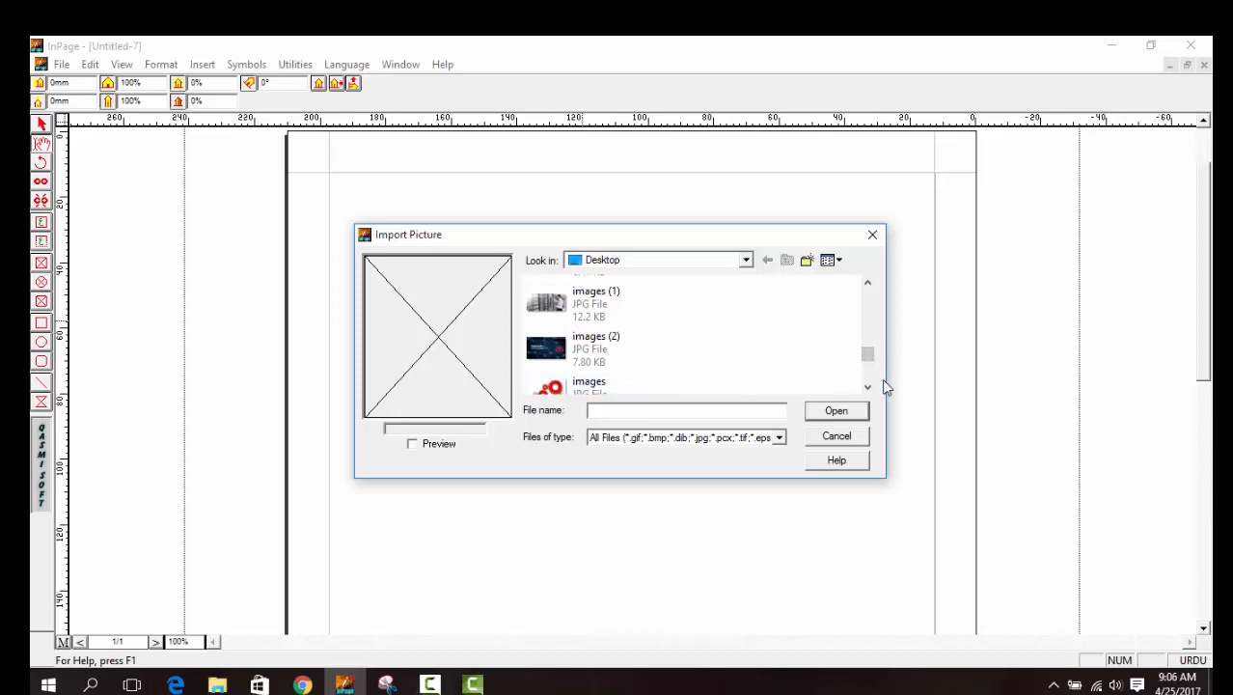
pyautogui.click(869, 387)
pyautogui.click(868, 387)
pyautogui.click(868, 387)
pyautogui.doubleClick(592, 355)
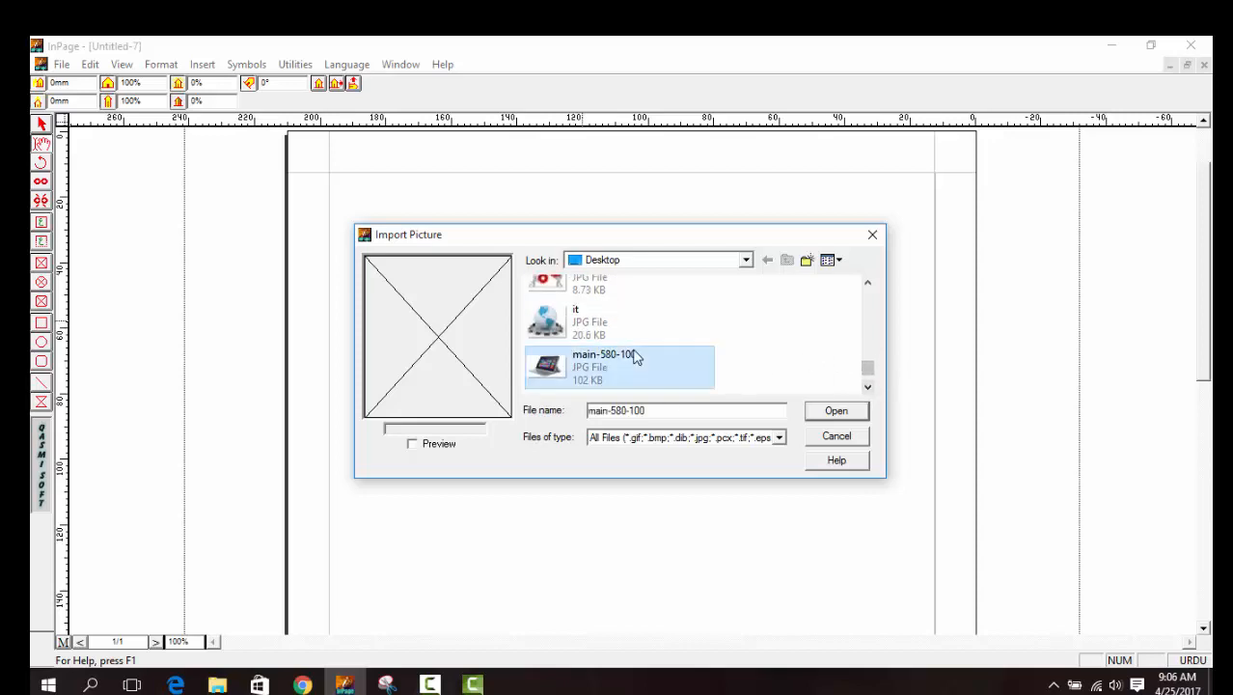
pyautogui.click(61, 64)
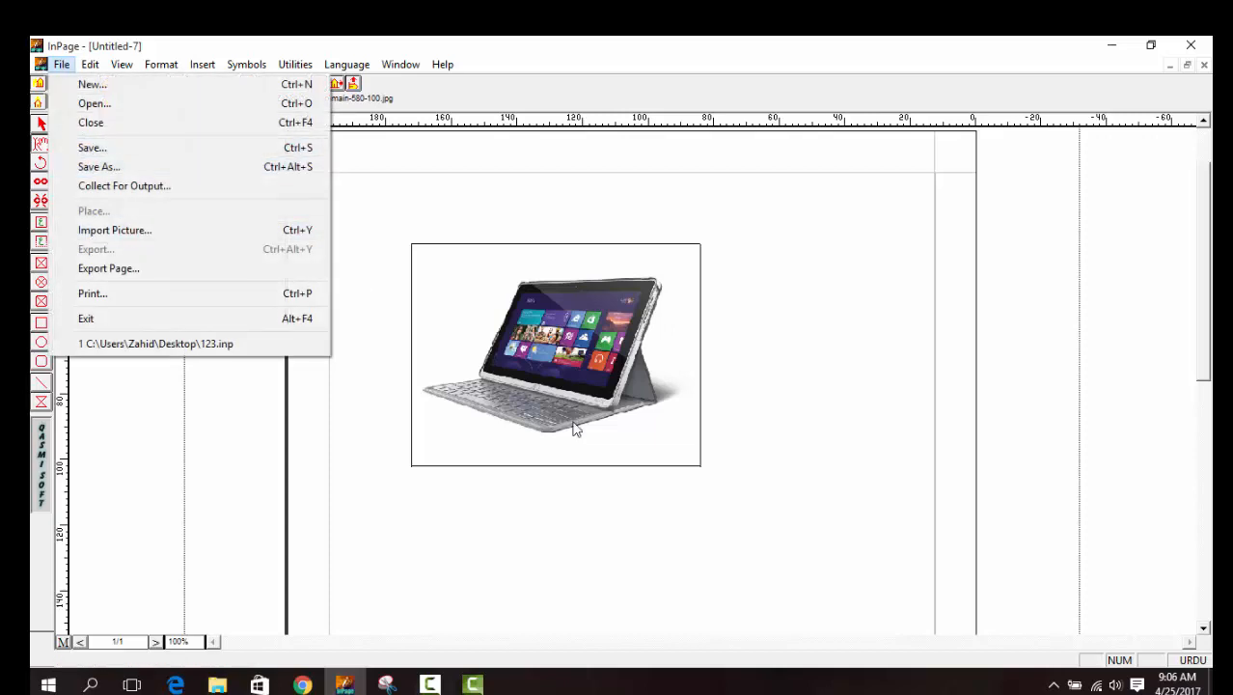
pyautogui.click(676, 511)
pyautogui.click(676, 510)
pyautogui.click(611, 371)
pyautogui.click(806, 467)
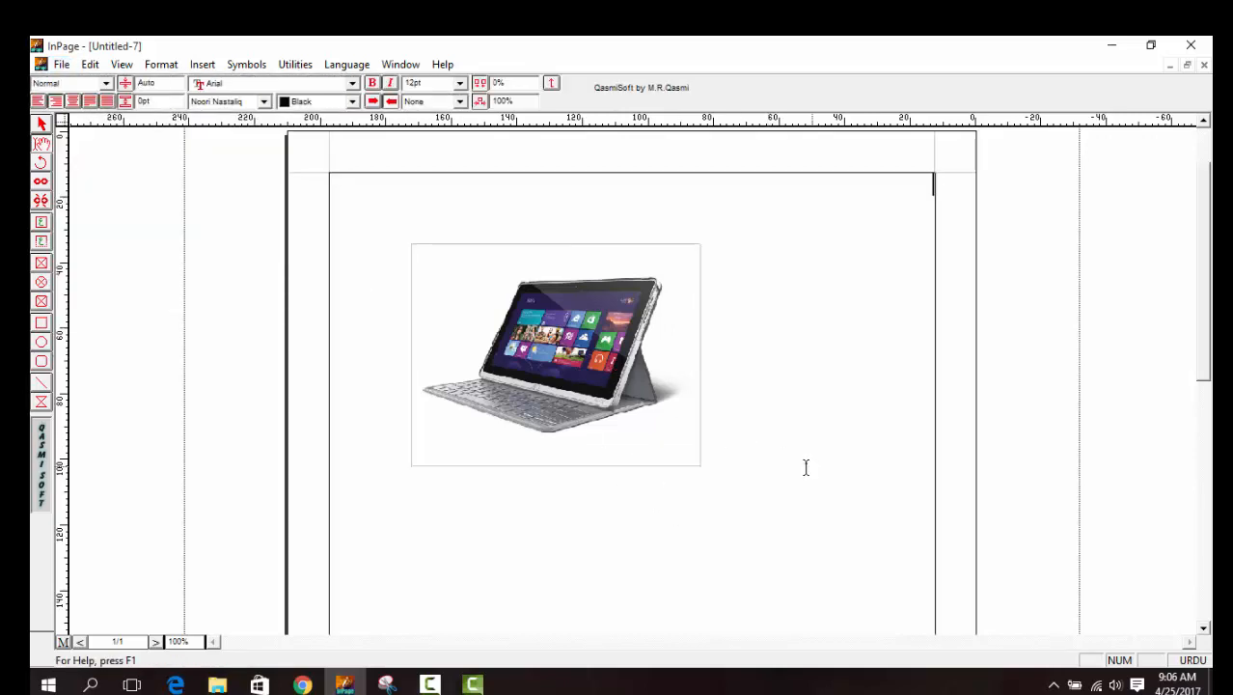
# - Fill the picture box's background with red and deselect it
pyautogui.click(42, 123)
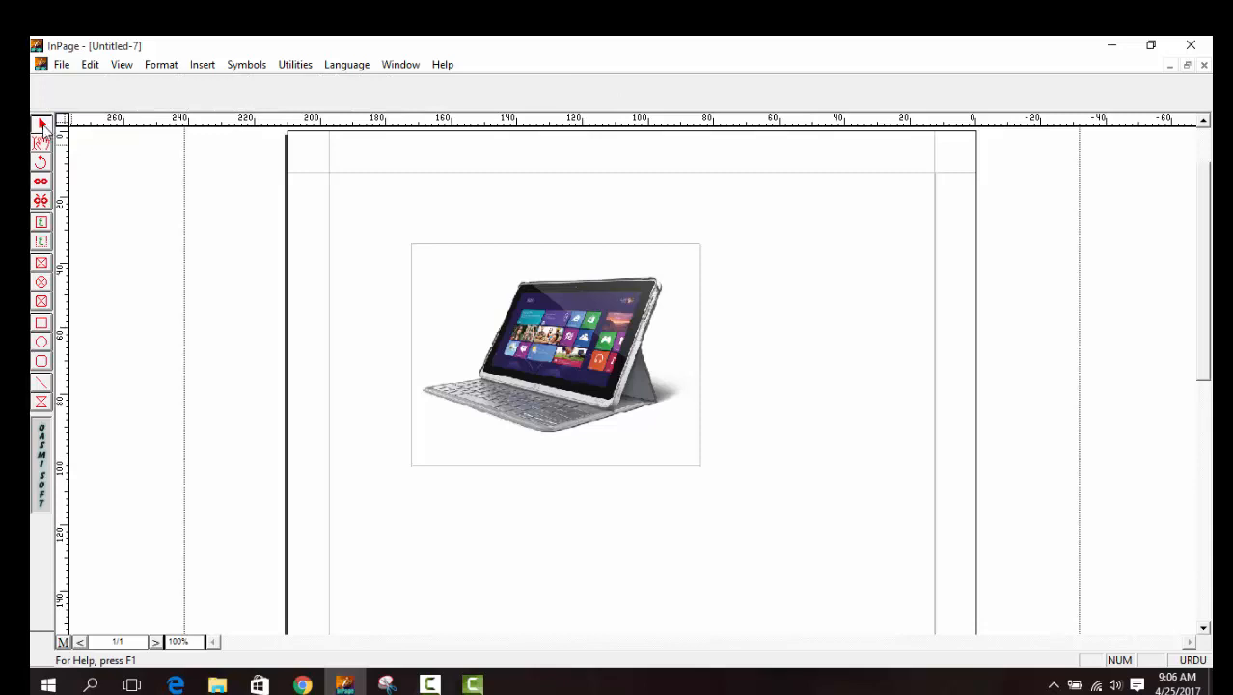
pyautogui.click(482, 280)
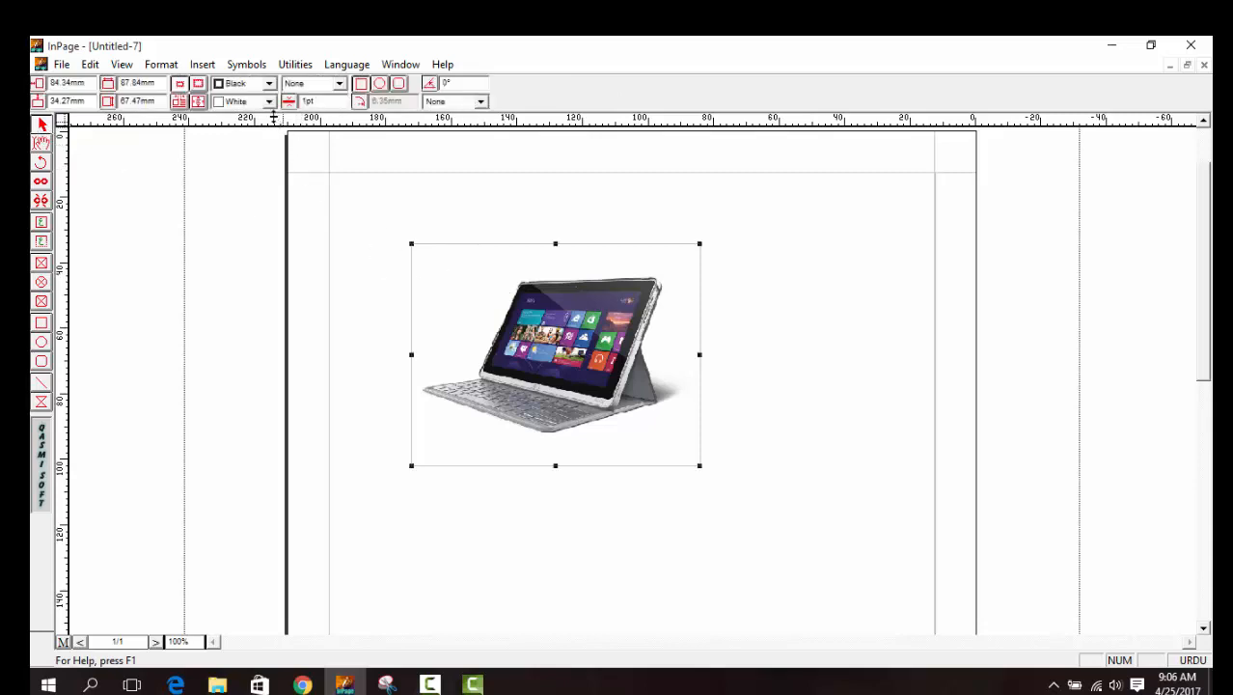
pyautogui.click(269, 101)
pyautogui.click(249, 160)
pyautogui.click(644, 502)
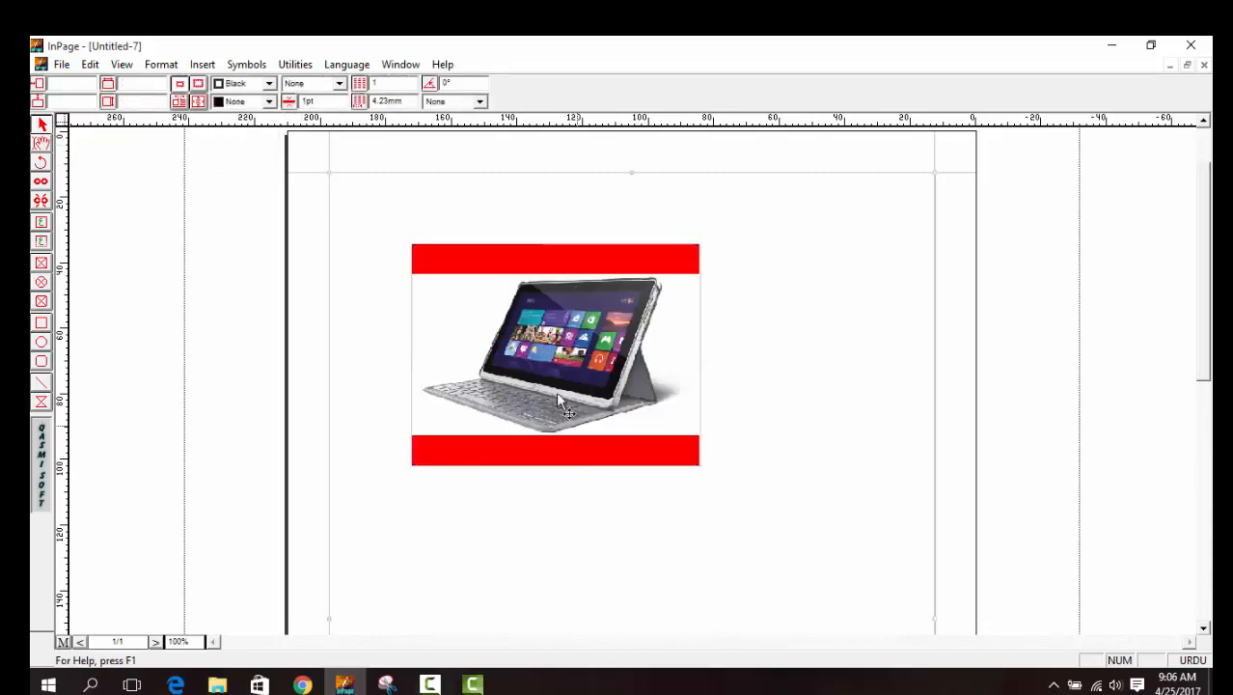
# - Select the picture box and set its rotation angle to 90°
pyautogui.click(557, 396)
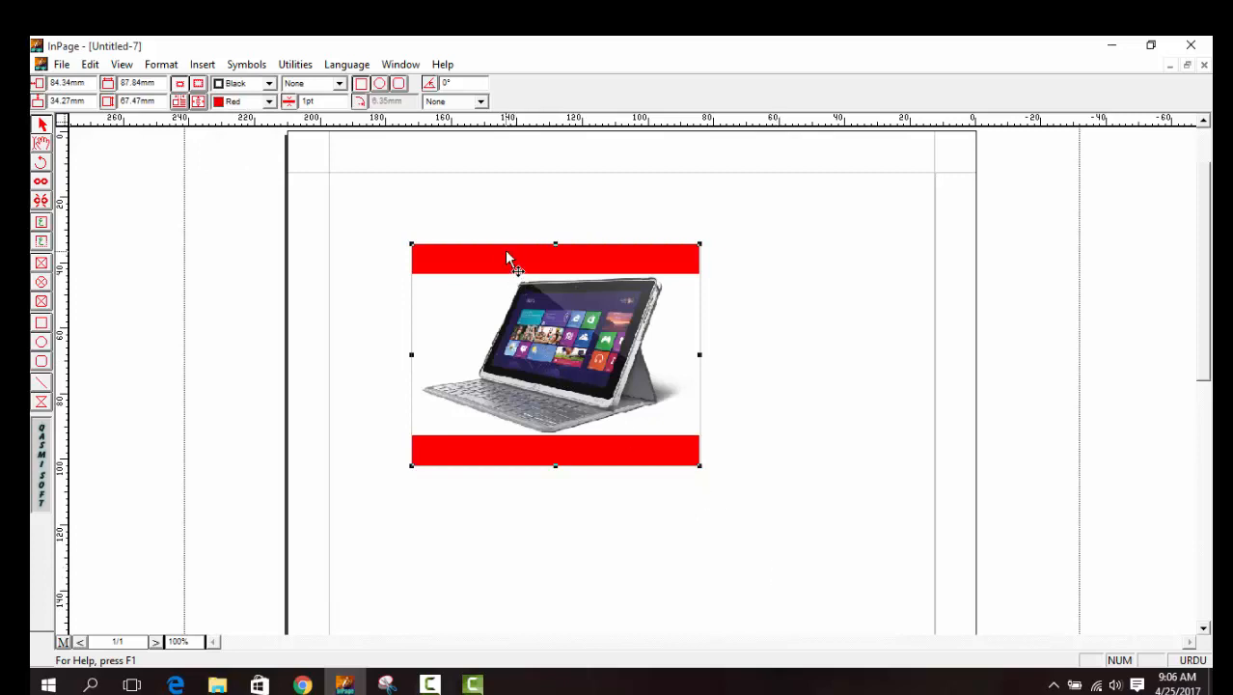
pyautogui.click(450, 84)
pyautogui.write('90')
pyautogui.press('Return')
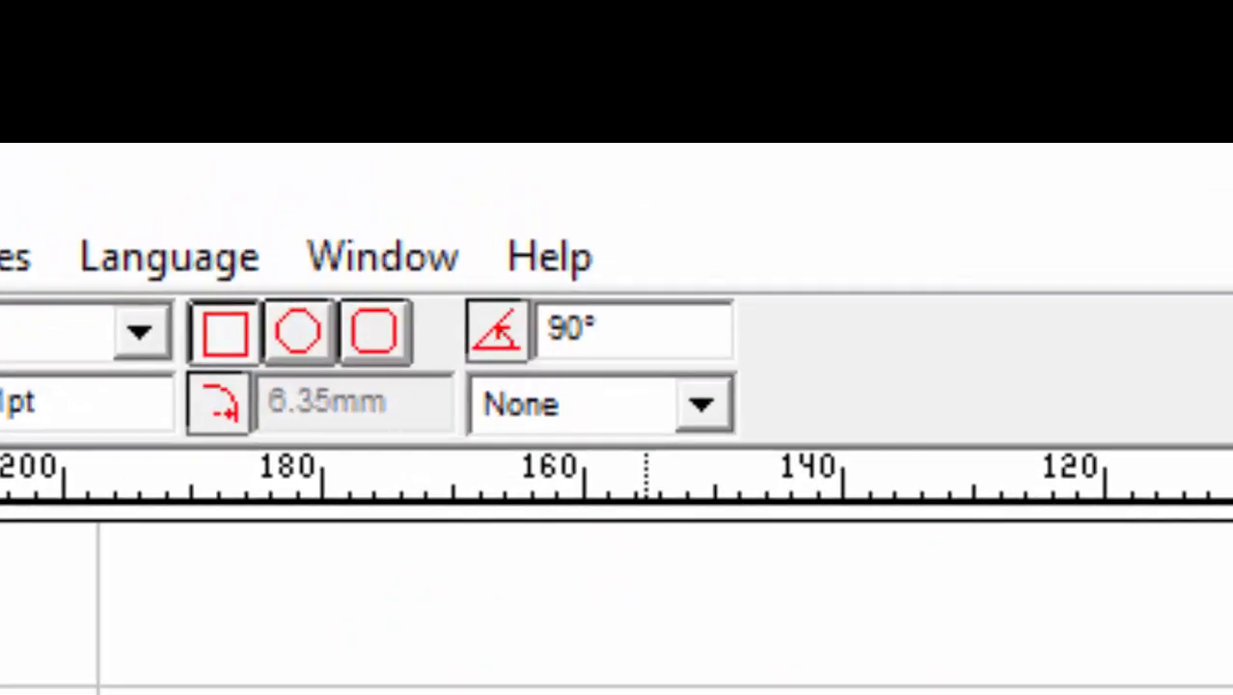
# - Set the picture box's rotation angle to 50°
pyautogui.moveTo(636, 336); pyautogui.dragTo(473, 345)
pyautogui.write('50')
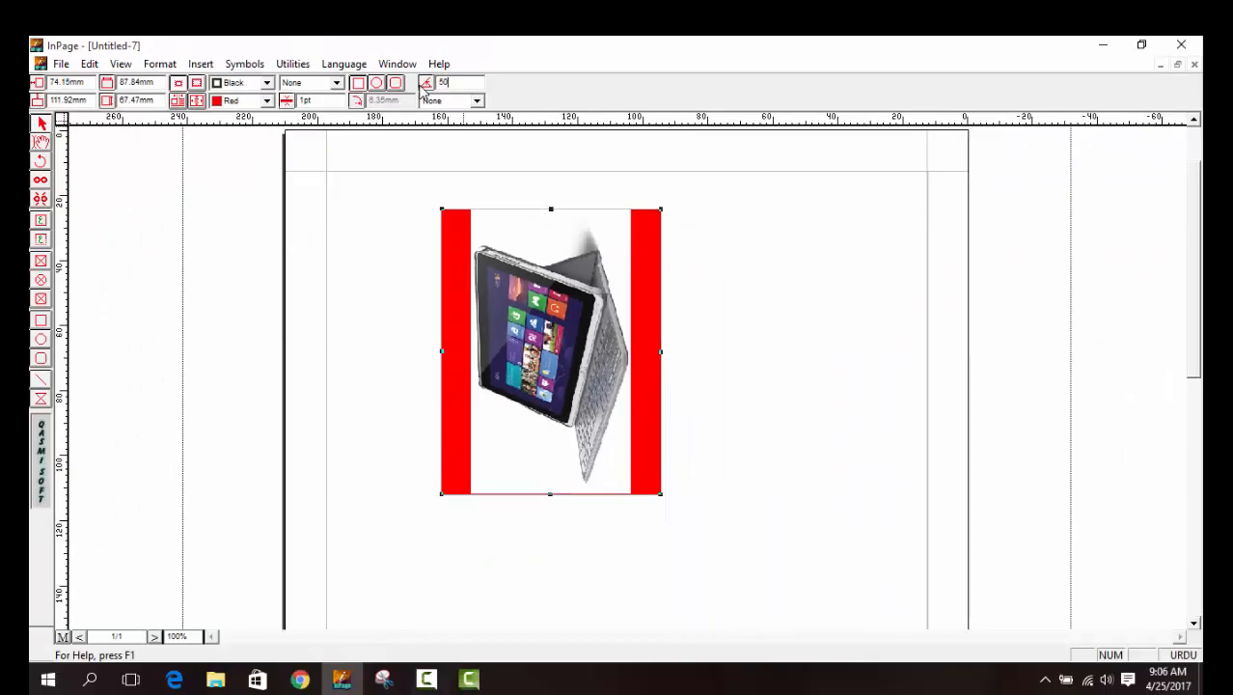
pyautogui.press('Return')
# - Reset the picture box's rotation angle to 0°
pyautogui.moveTo(461, 83); pyautogui.dragTo(421, 85)
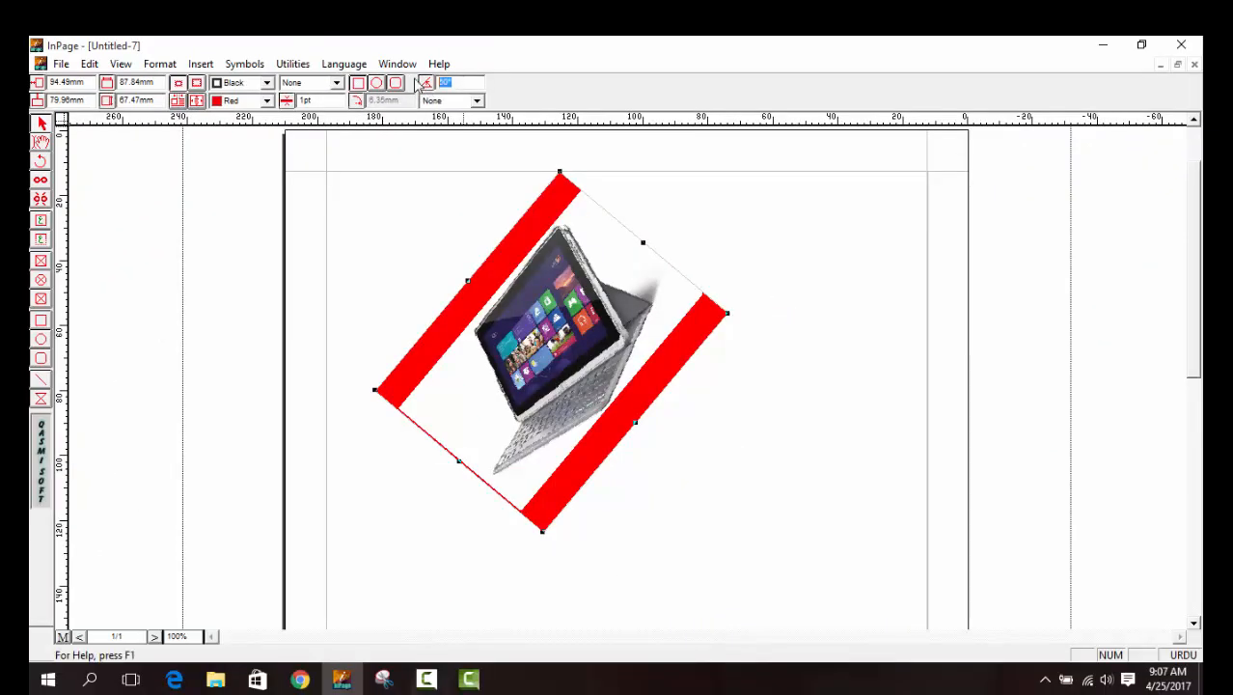
pyautogui.write('0')
pyautogui.press('Return')
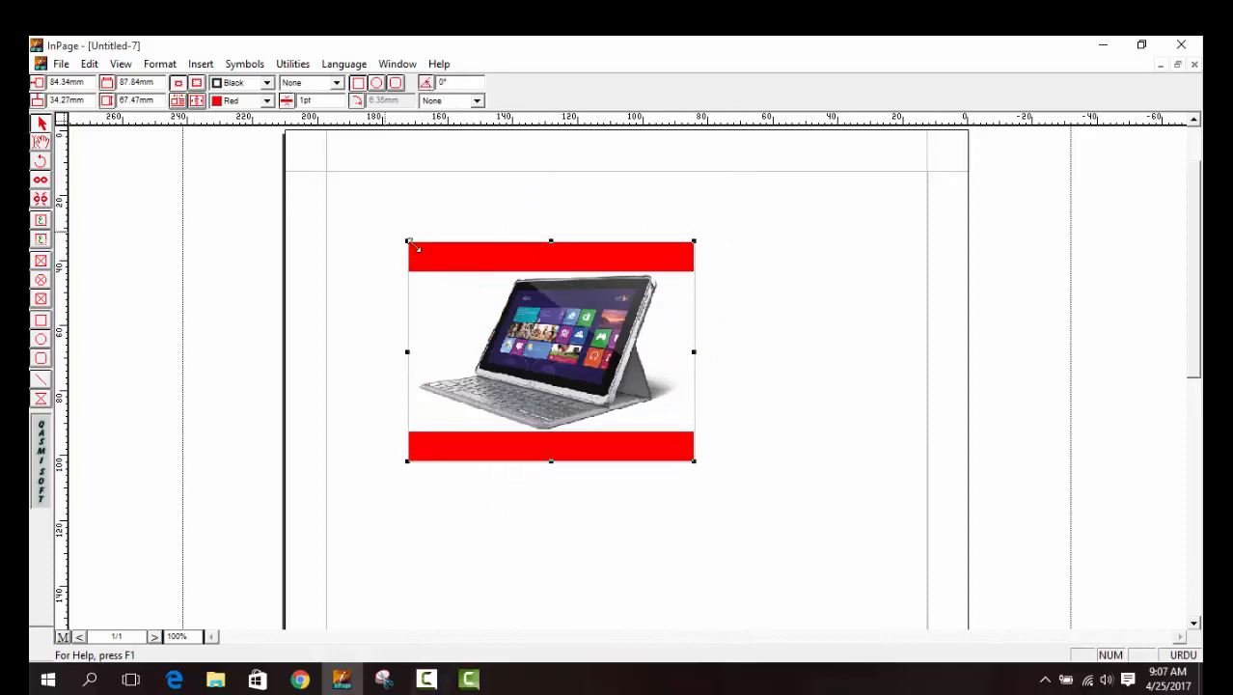
# - Set the picture box's border width to 50 pt
pyautogui.click(305, 101)
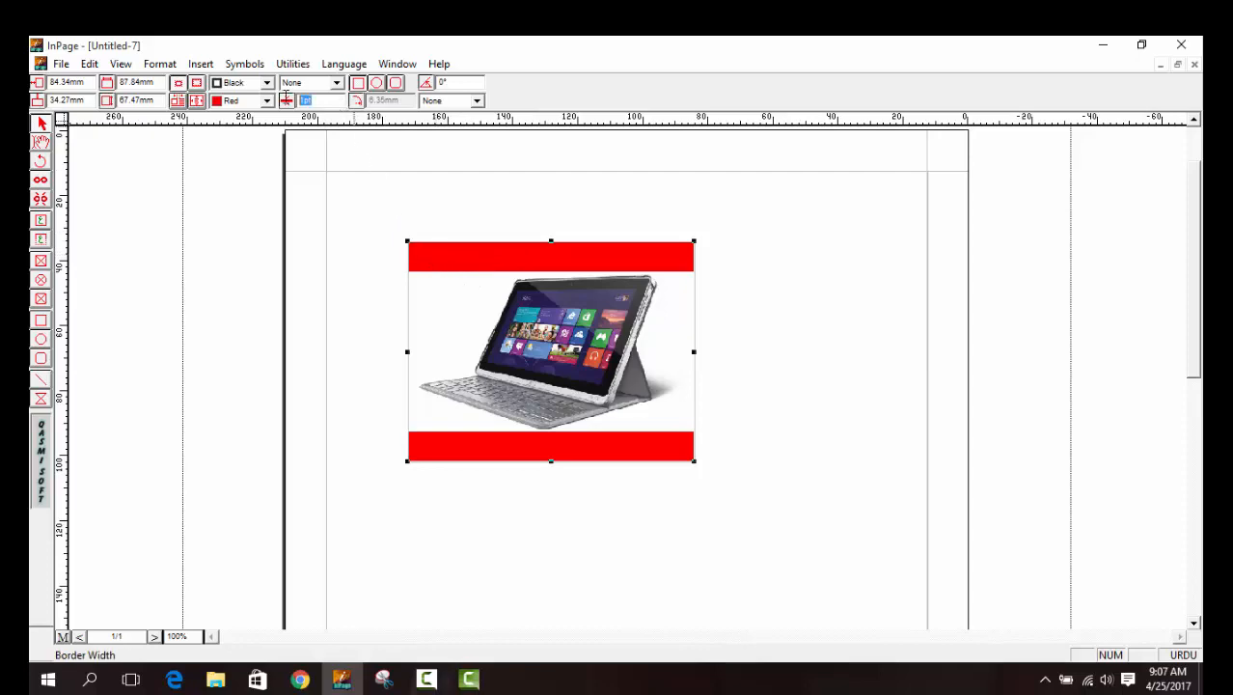
pyautogui.write('5')
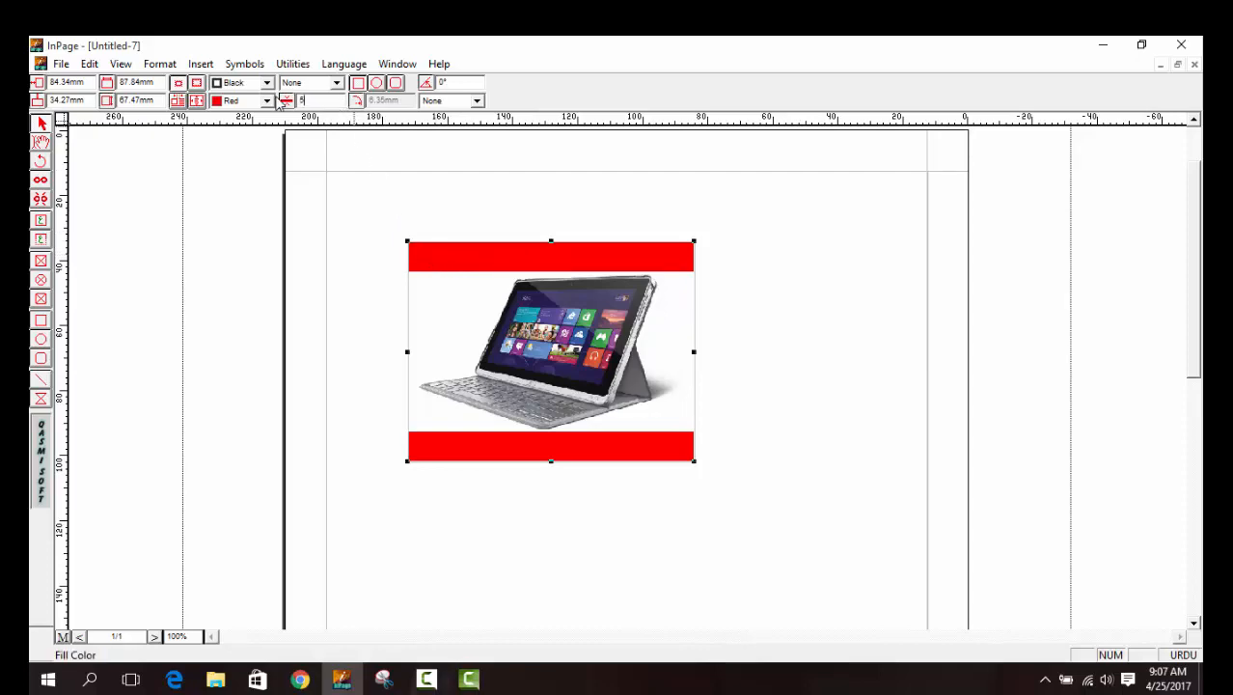
pyautogui.write('0')
pyautogui.press('Return')
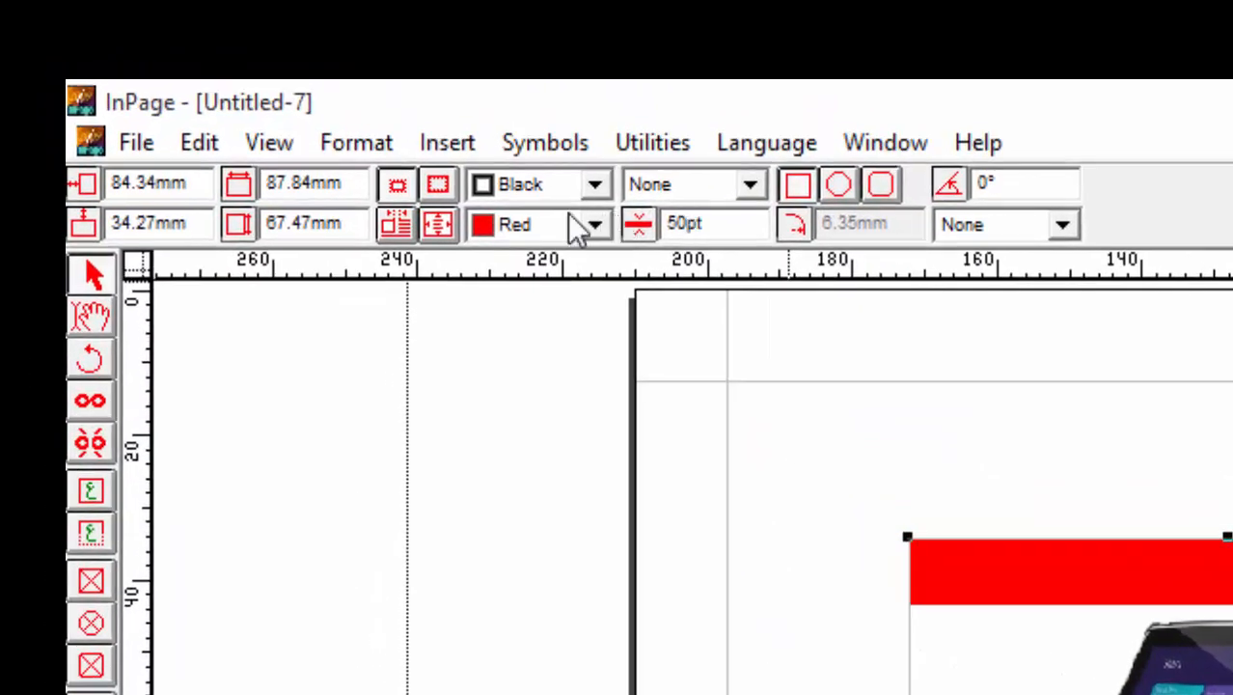
# - Set the picture box's fill colour to green and its border colour to red
pyautogui.click(573, 227)
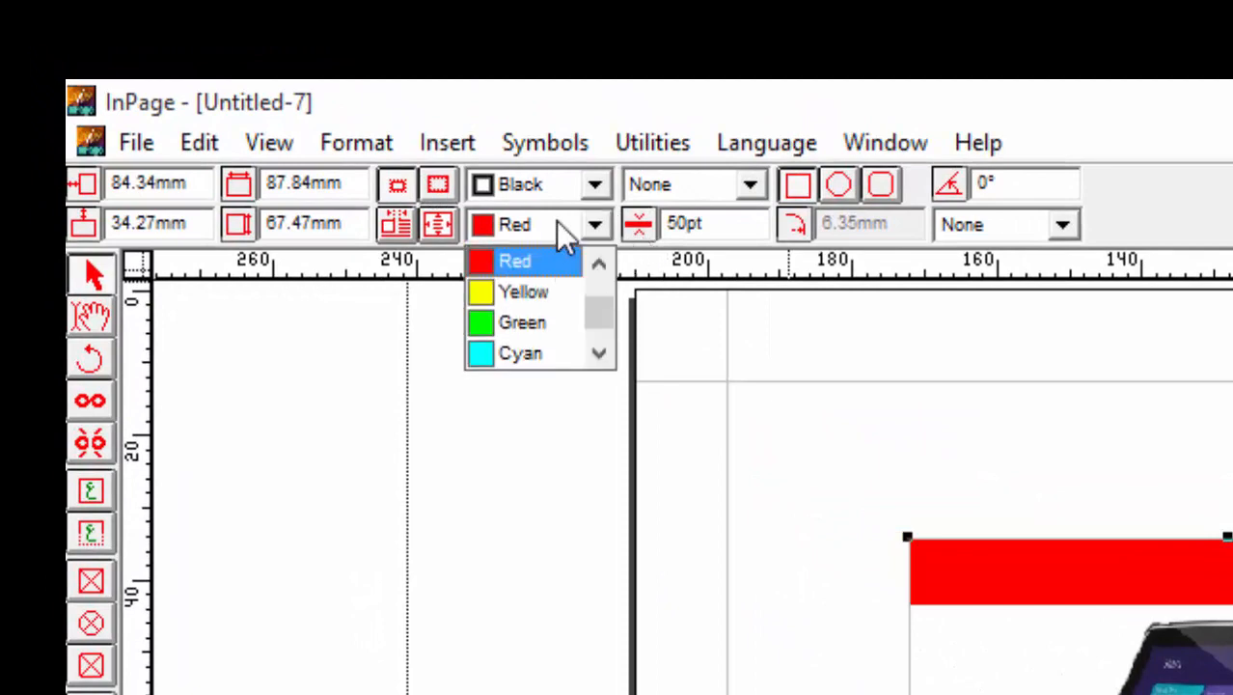
pyautogui.click(560, 328)
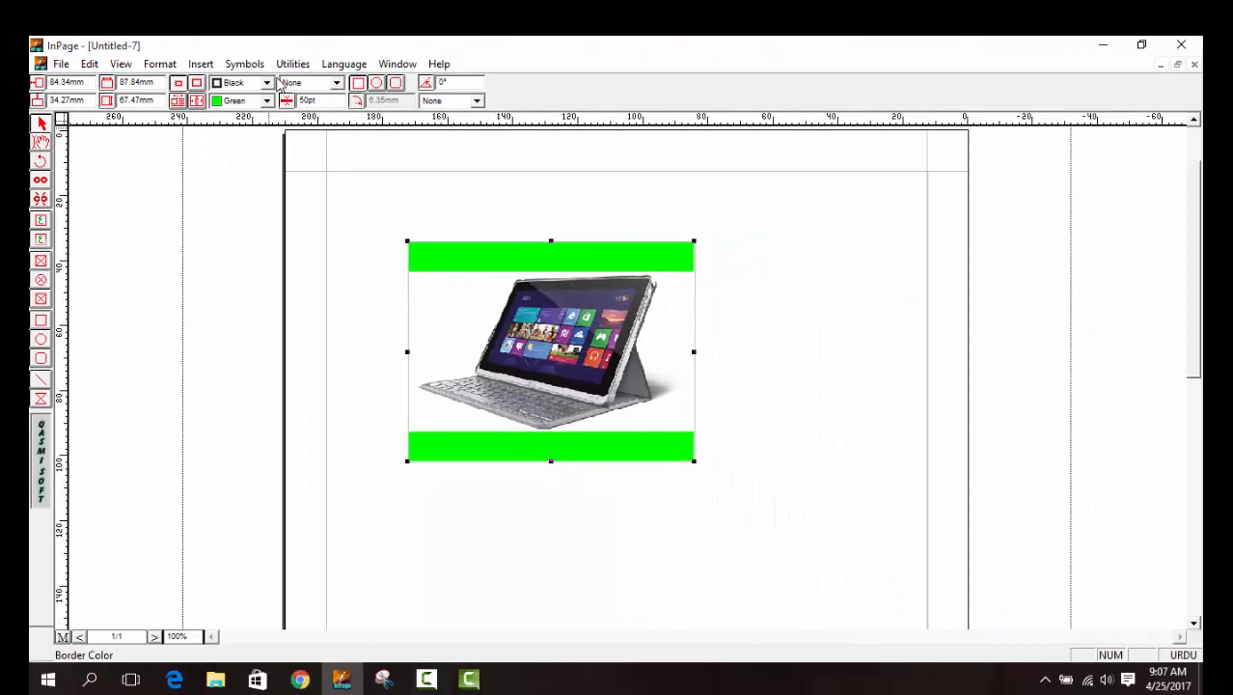
pyautogui.click(267, 83)
pyautogui.click(246, 126)
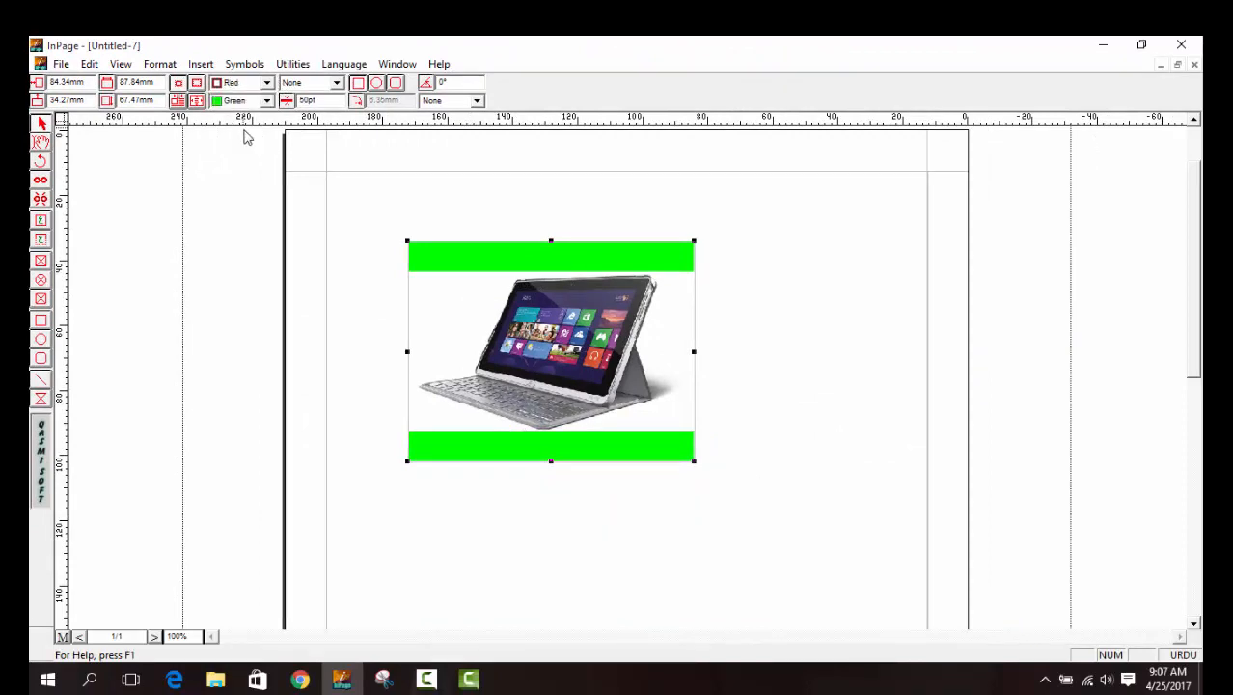
# - Apply the dotted border style to the picture box and deselect it
pyautogui.click(335, 83)
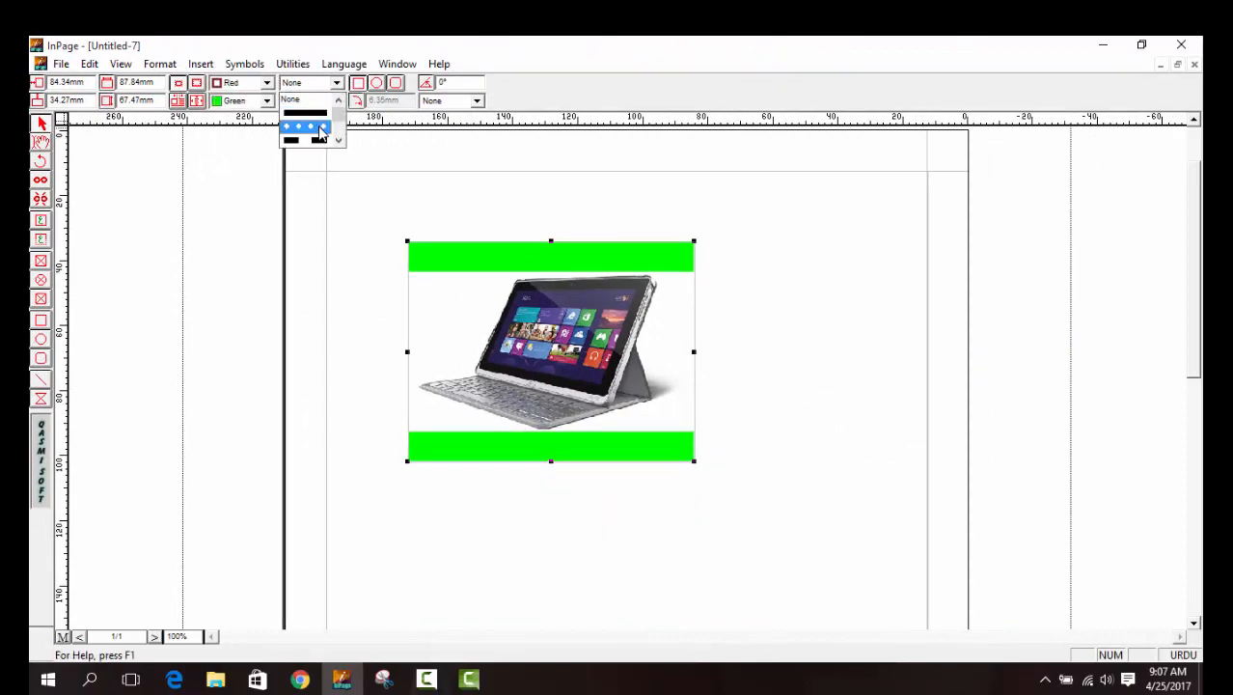
pyautogui.click(309, 126)
pyautogui.click(363, 294)
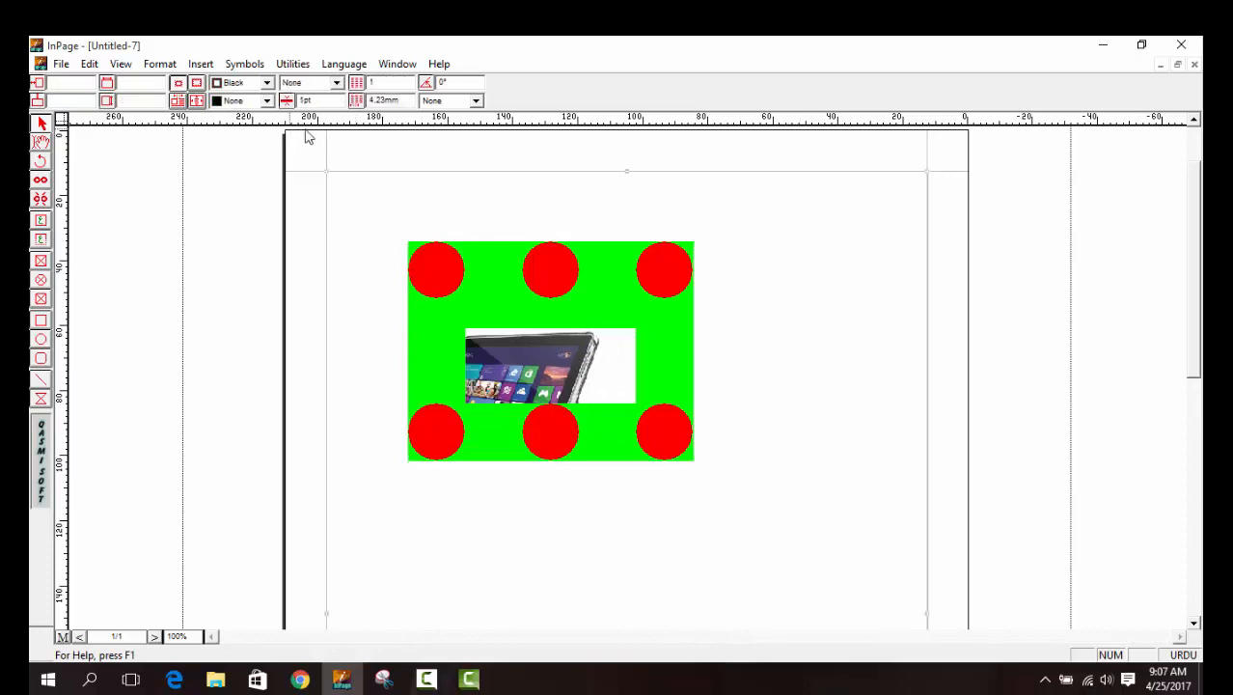
pyautogui.click(334, 83)
pyautogui.click(336, 141)
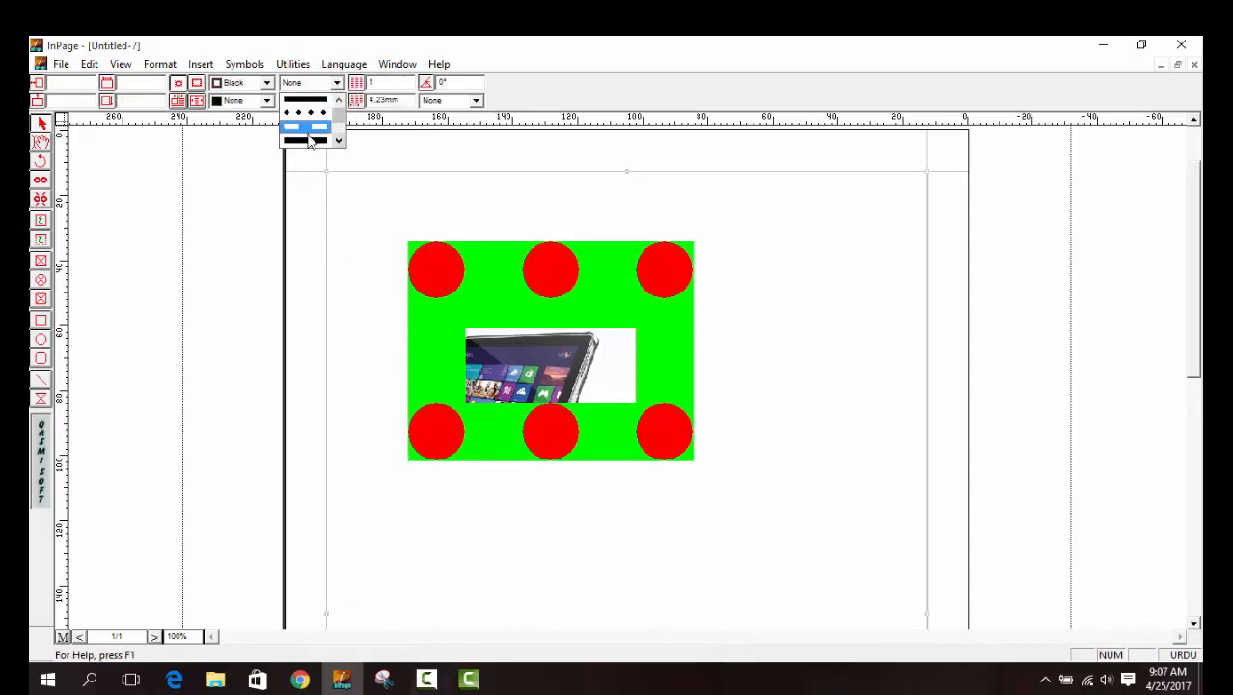
pyautogui.click(436, 198)
# - Delete the dotted-border picture box and draw an elliptical picture box about 80 by 85 mm on the page
pyautogui.click(503, 319)
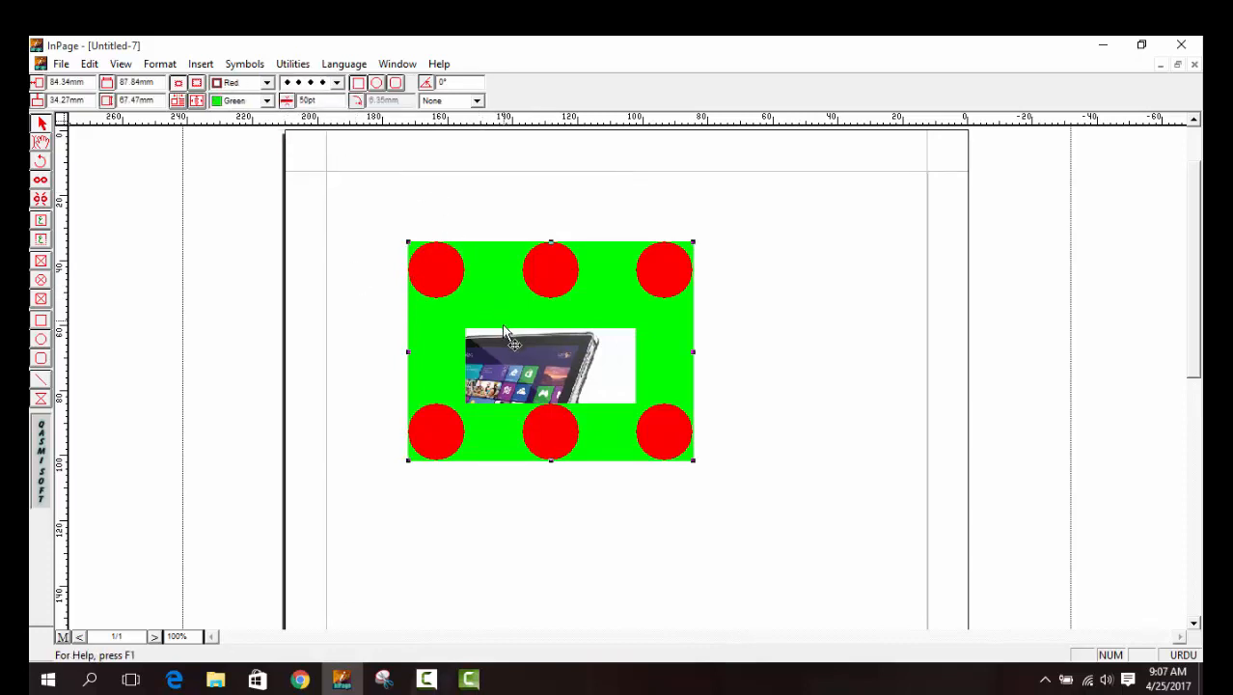
pyautogui.press('Delete')
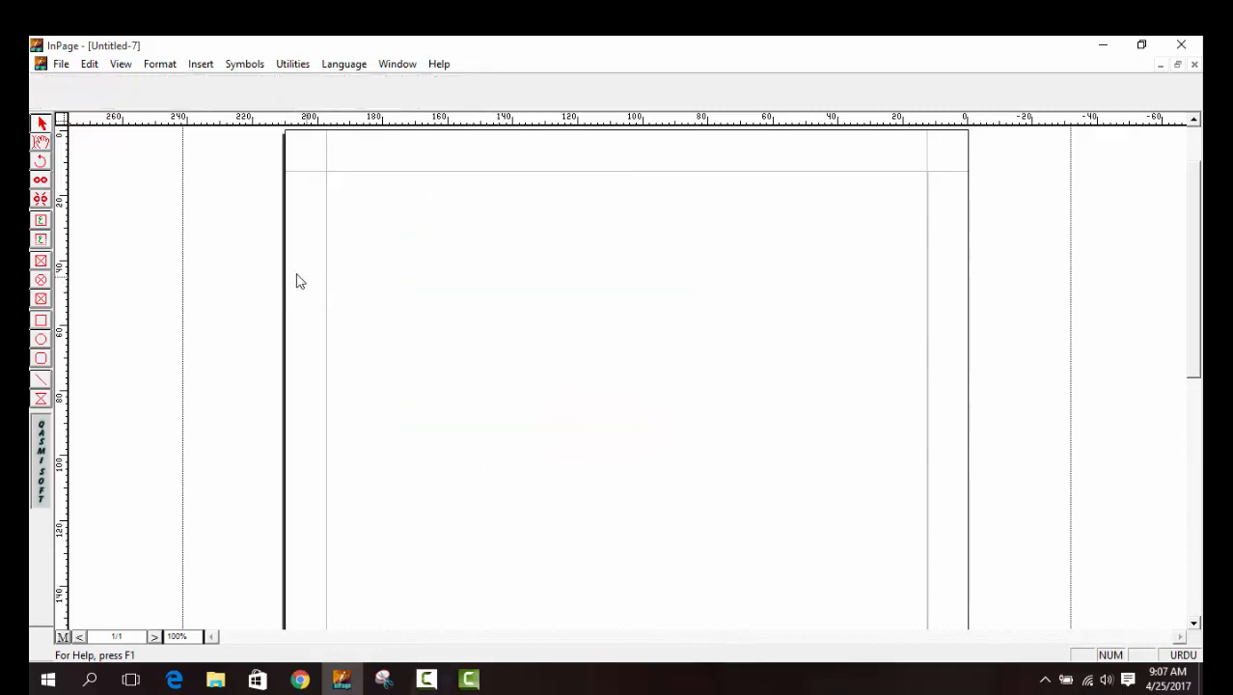
pyautogui.click(41, 280)
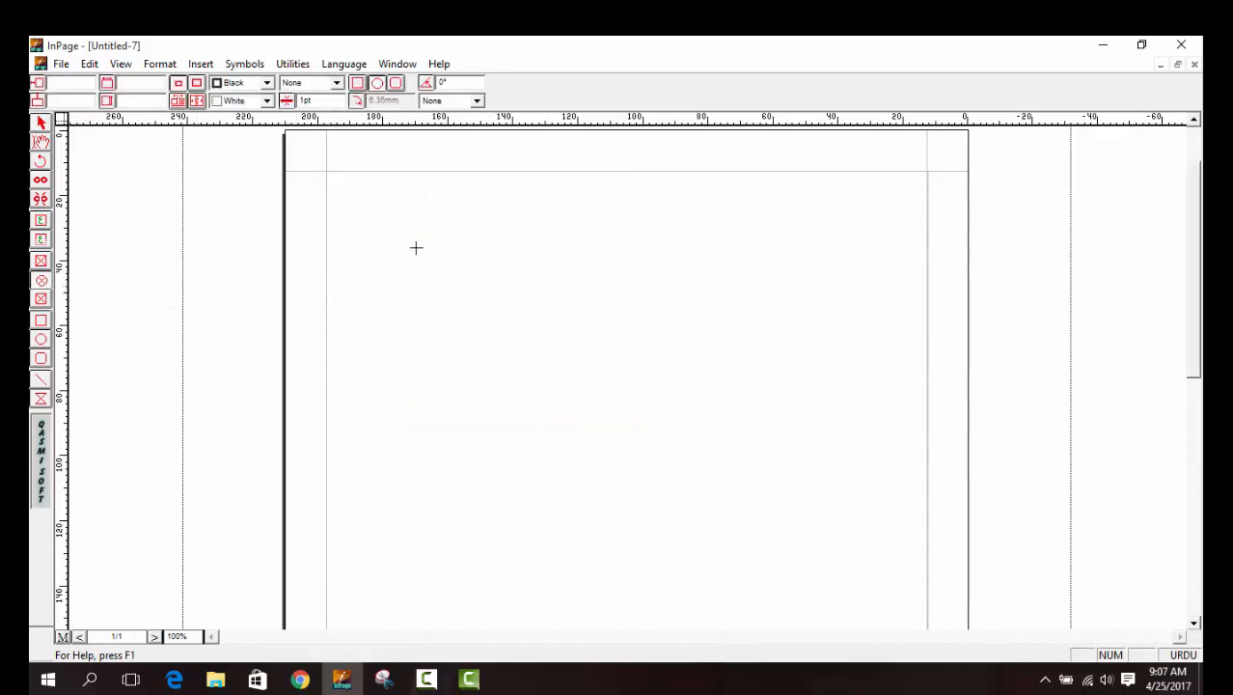
pyautogui.moveTo(416, 247); pyautogui.dragTo(677, 525)
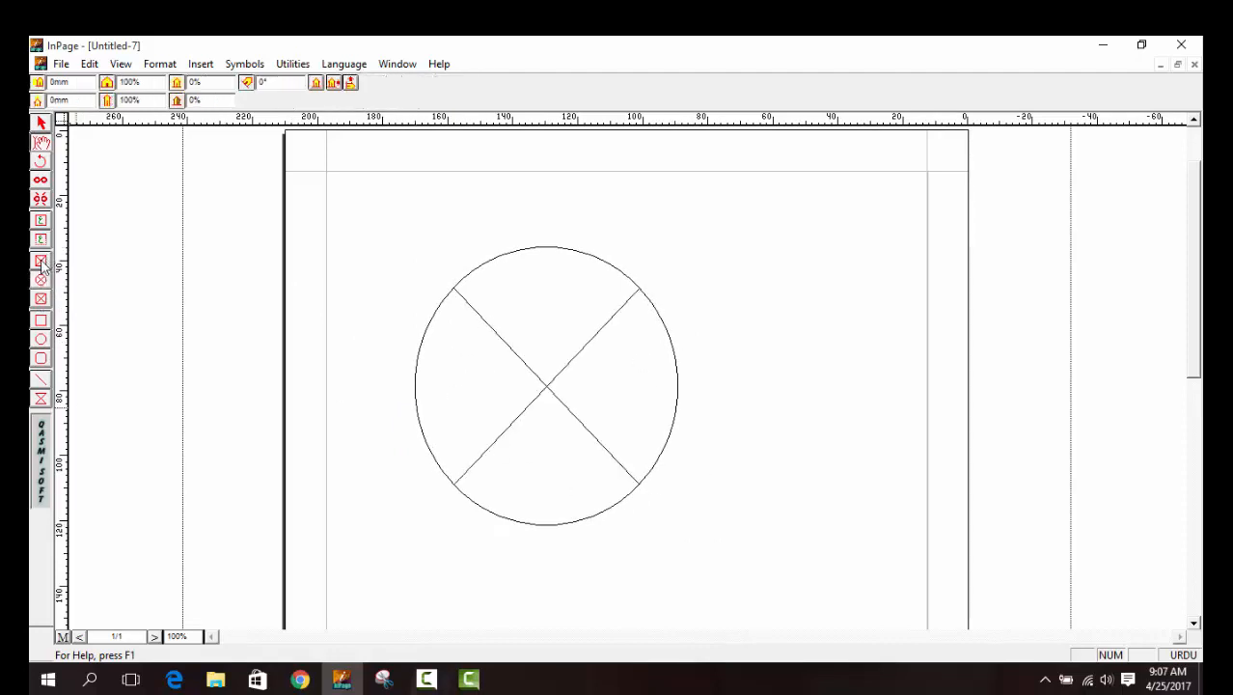
# - Import the picture main-580-100 from the Desktop into the elliptical picture box
pyautogui.rightClick(490, 381)
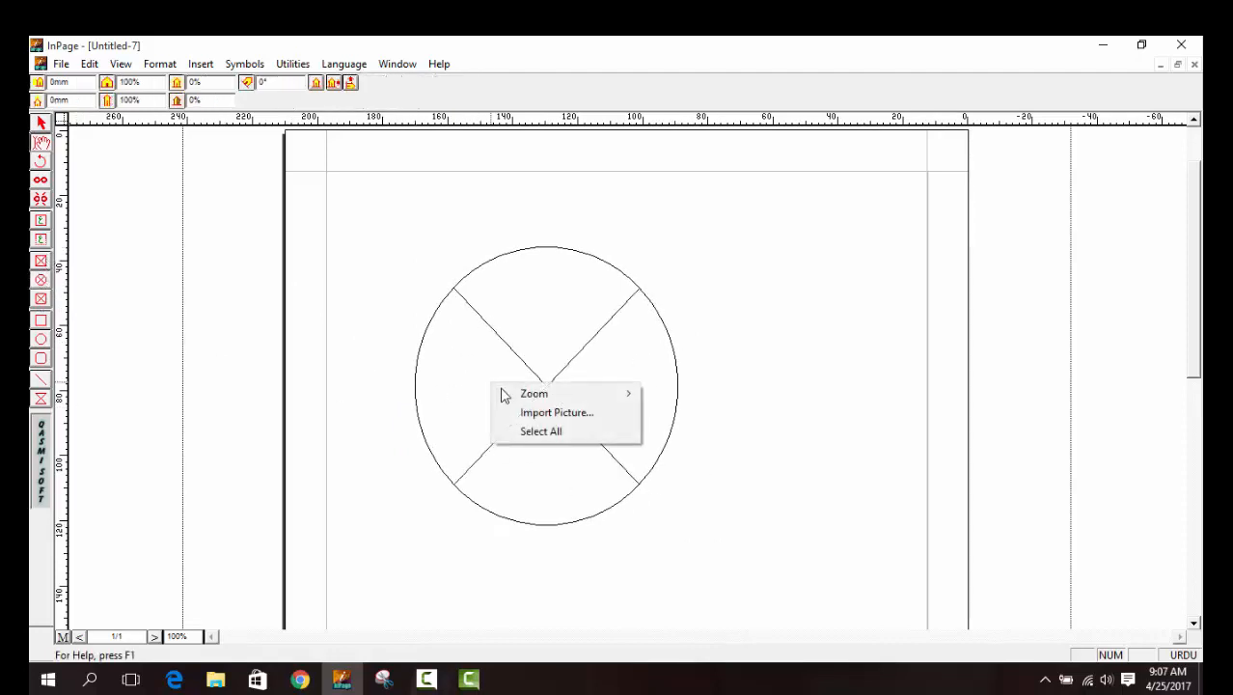
pyautogui.click(541, 418)
pyautogui.scroll(-2, 861, 377)
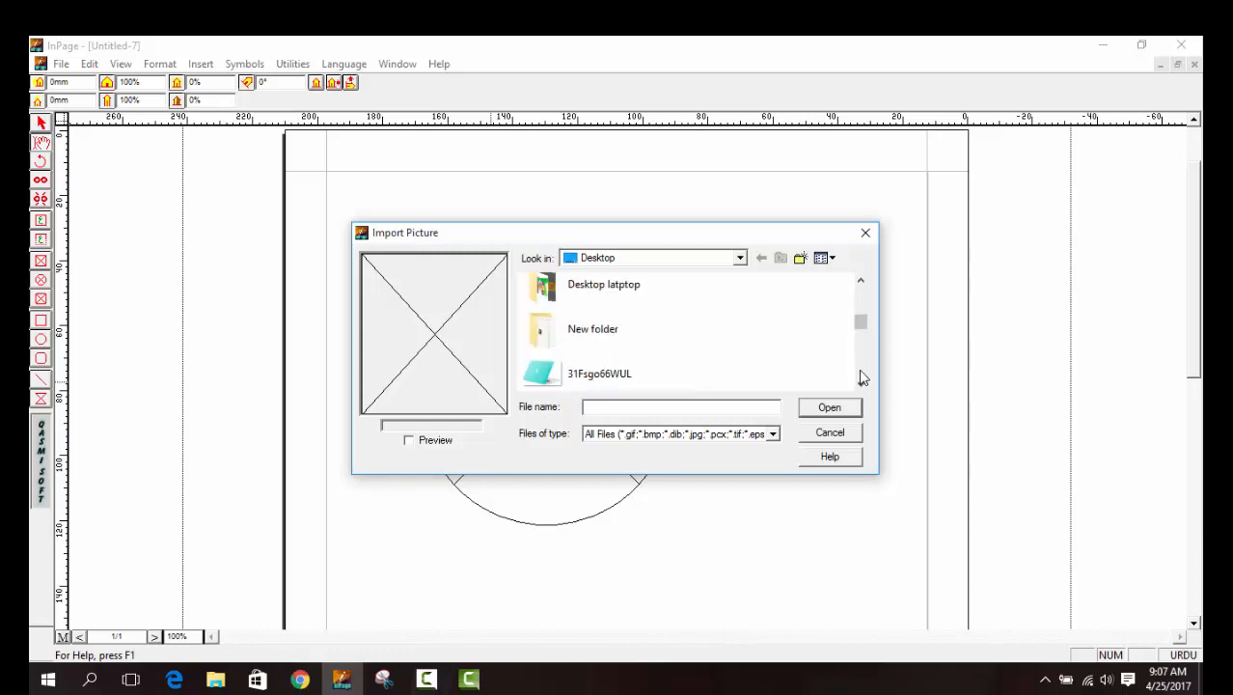
pyautogui.scroll(-2, 862, 377)
pyautogui.scroll(-2, 863, 382)
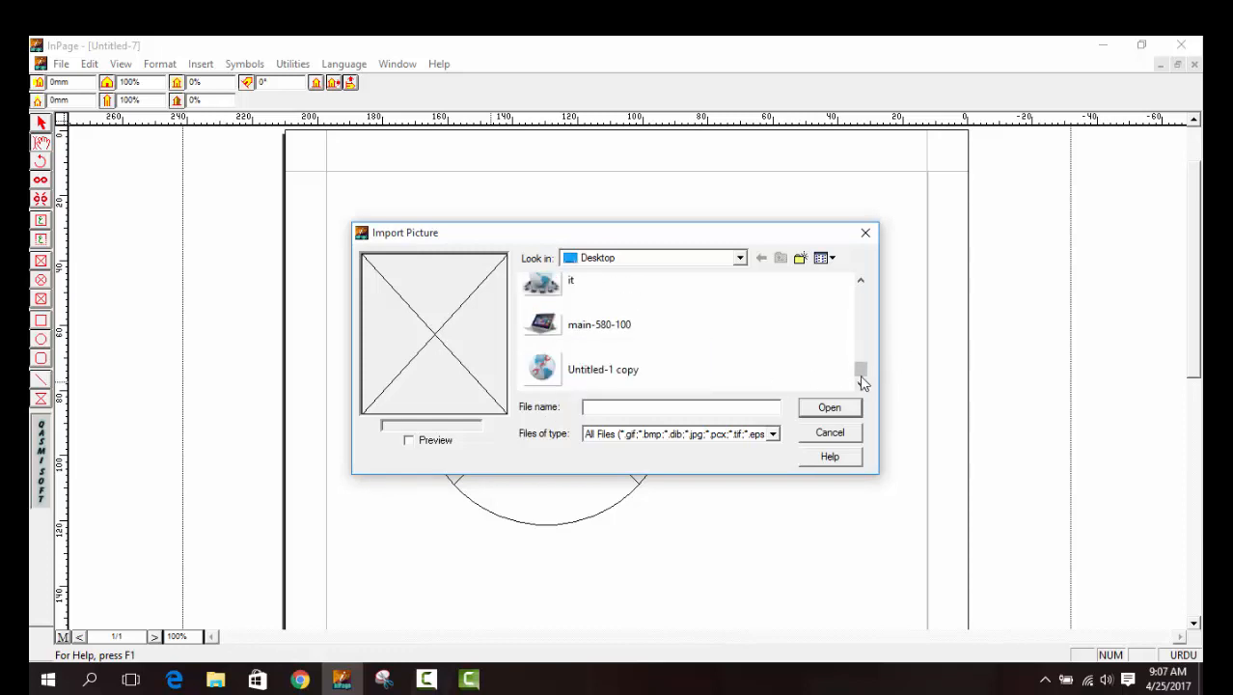
pyautogui.doubleClick(616, 331)
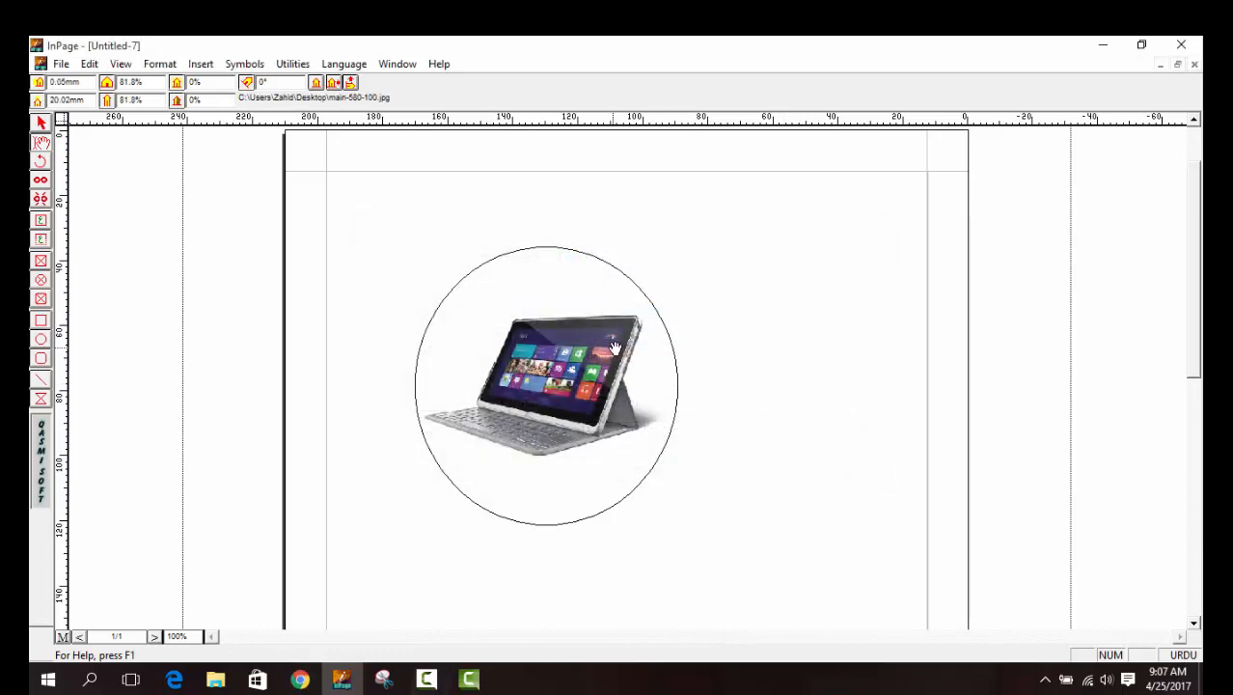
pyautogui.click(849, 369)
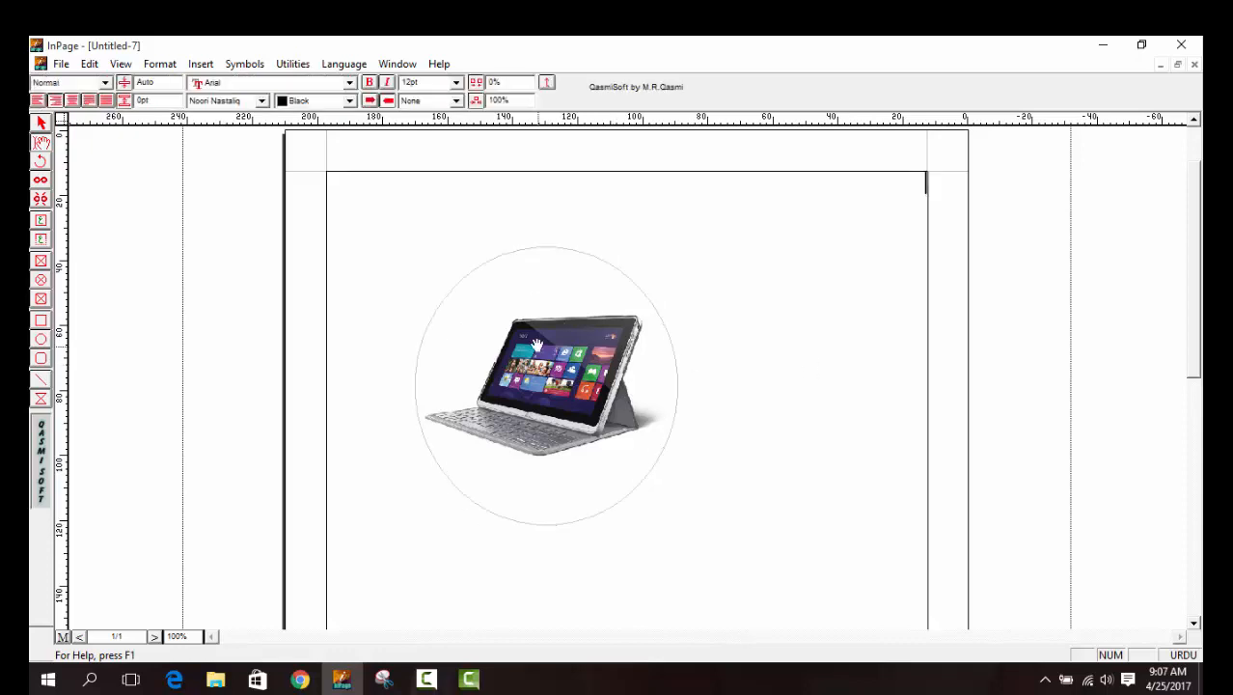
# - Set the elliptical picture box's rotation angle to 90°
pyautogui.click(40, 126)
pyautogui.click(524, 288)
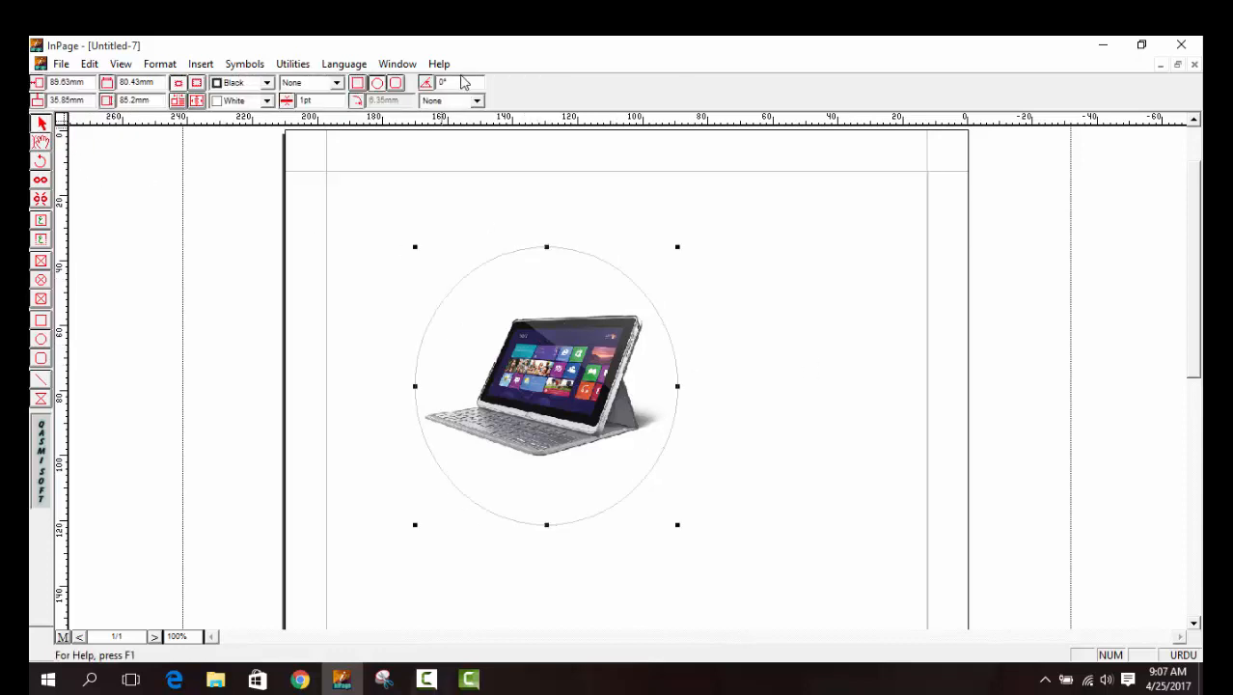
pyautogui.moveTo(453, 84); pyautogui.dragTo(418, 64)
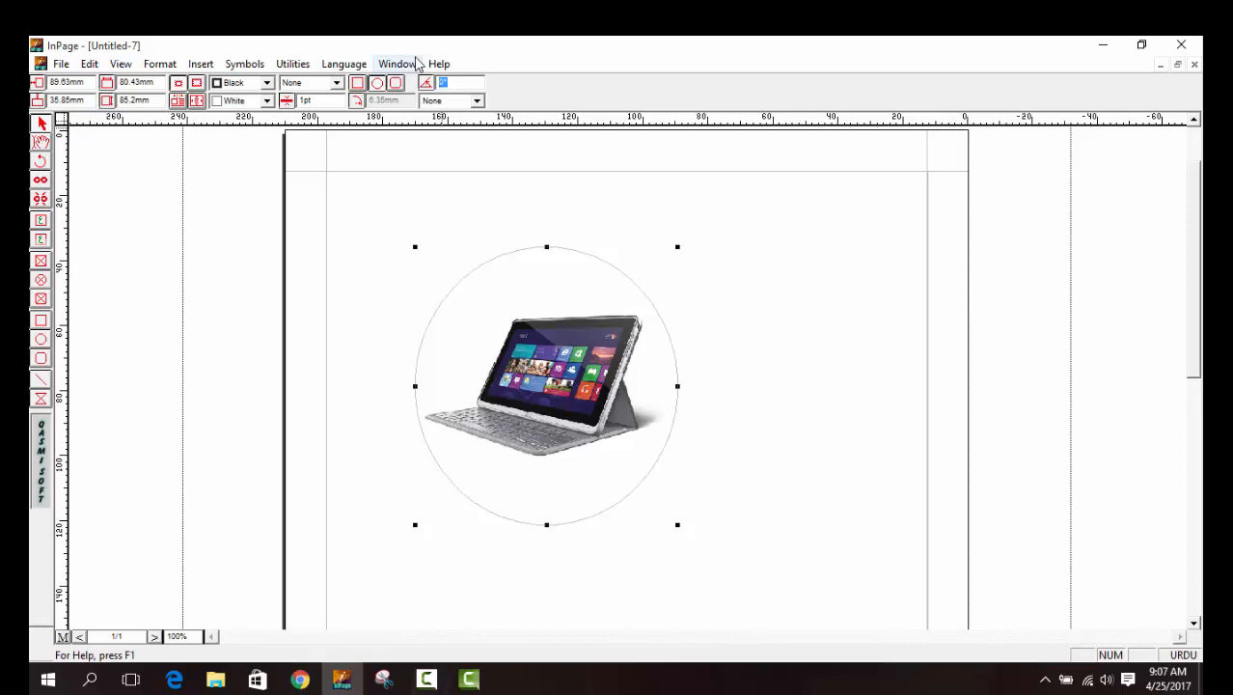
pyautogui.write('90')
pyautogui.press('Return')
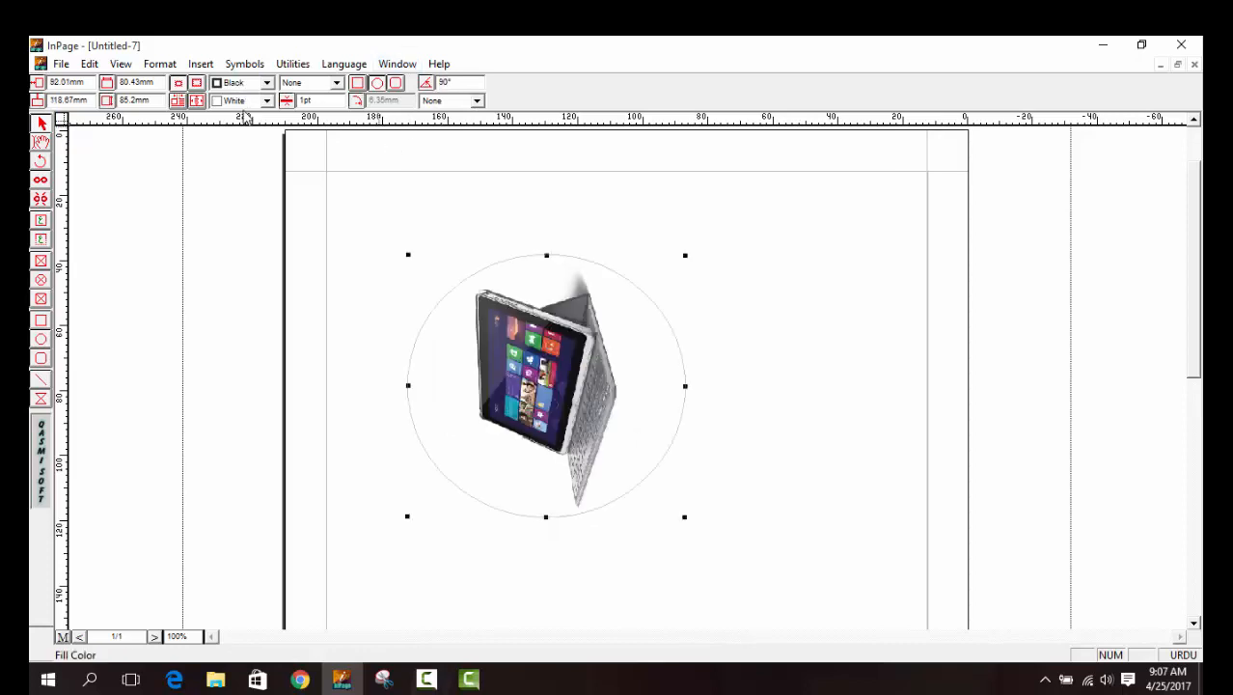
pyautogui.click(239, 83)
pyautogui.click(331, 97)
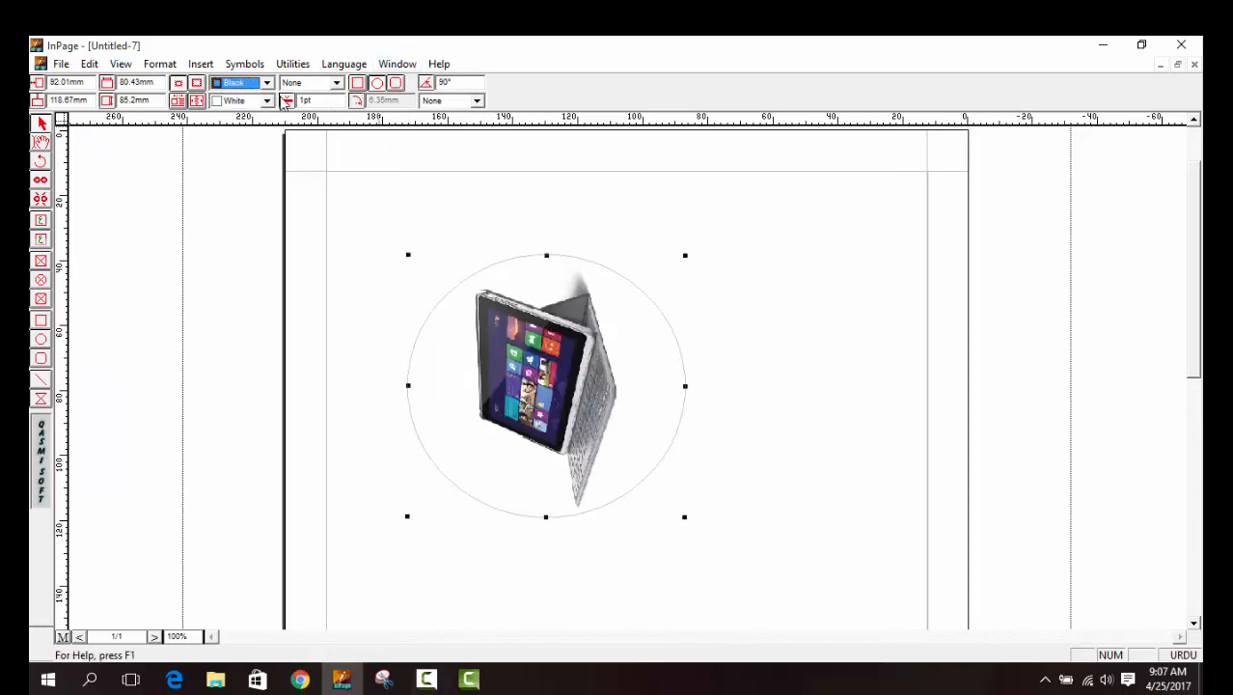
pyautogui.click(543, 348)
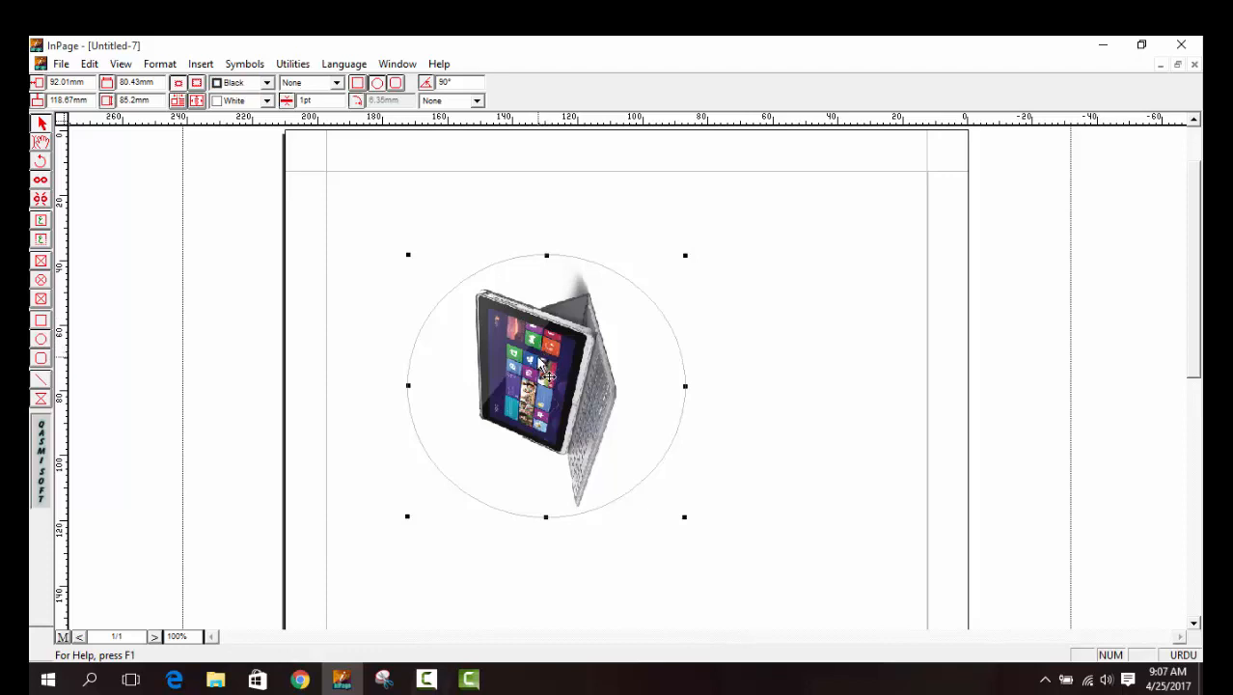
# - Delete the elliptical picture box and undo the deletion
pyautogui.press('Delete')
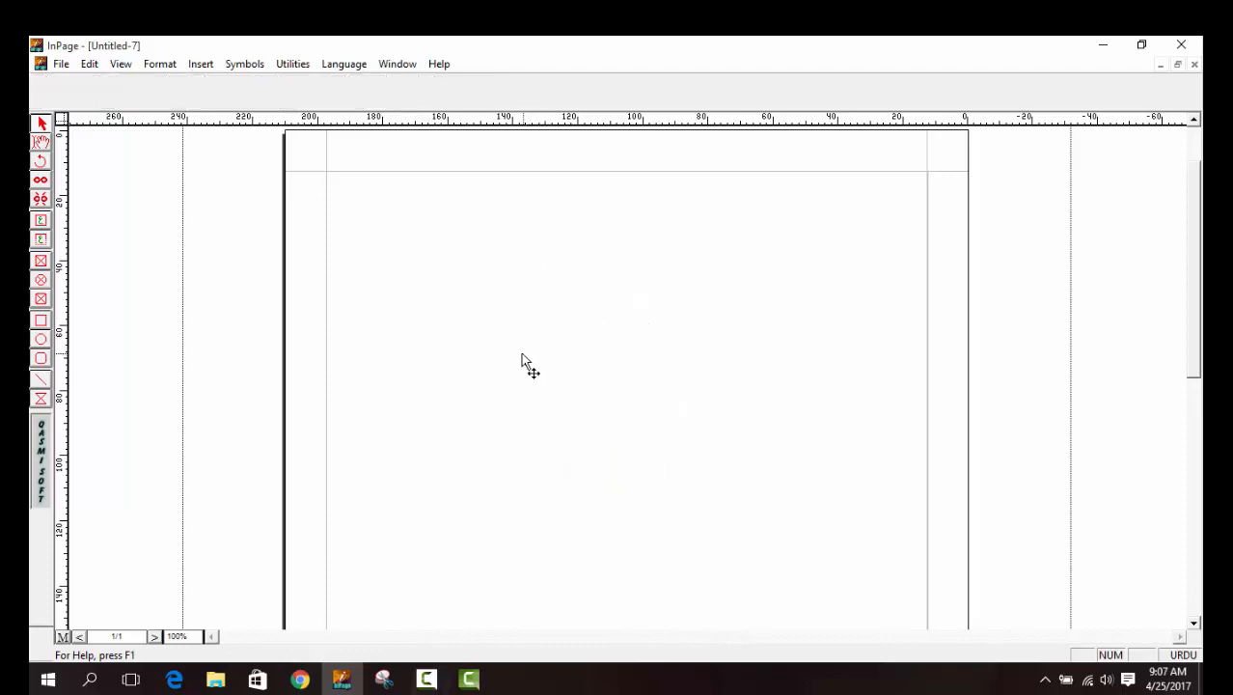
pyautogui.hotkey('ctrl', 'z')
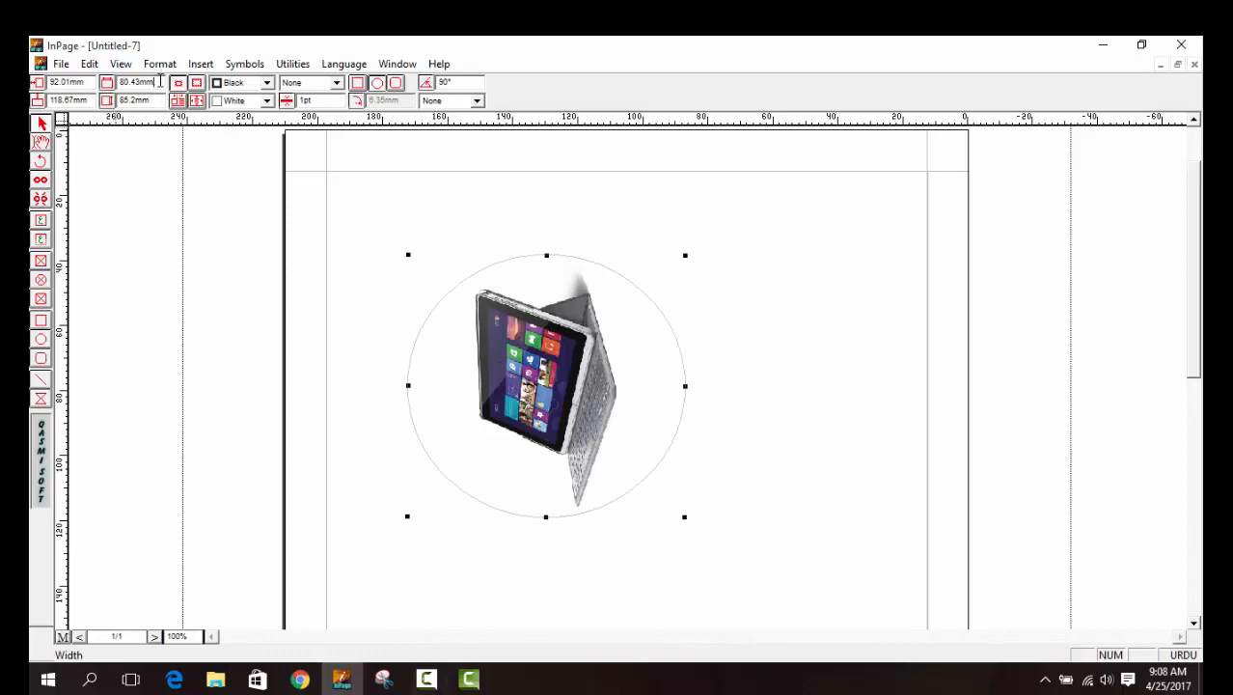
# - Enlarge the rotated elliptical picture box to about 104 by 138 mm by pulling out one corner
pyautogui.moveTo(159, 81); pyautogui.dragTo(114, 81)
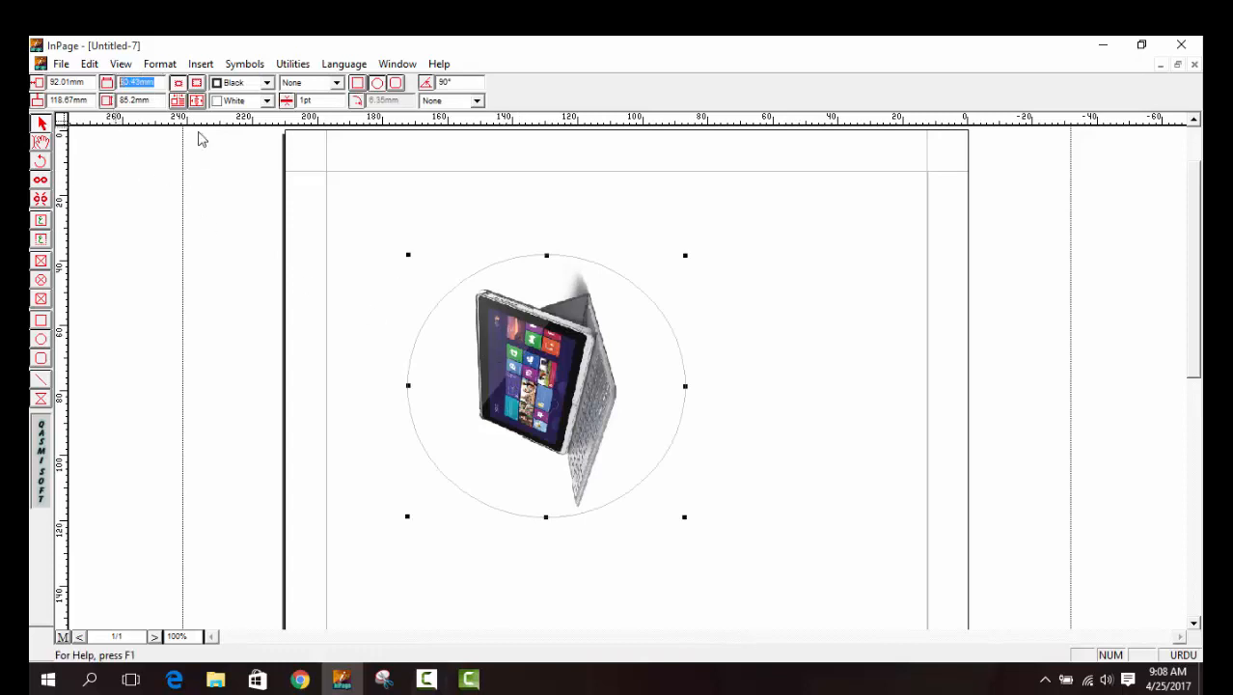
pyautogui.click(553, 349)
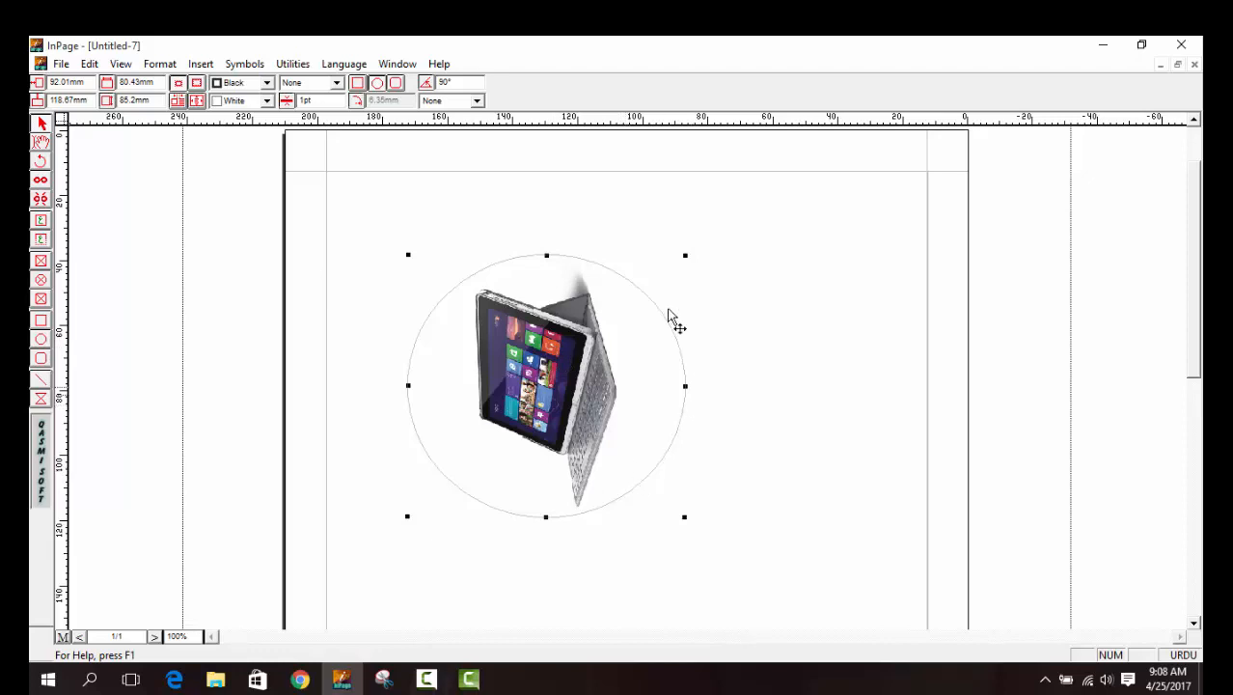
pyautogui.moveTo(684, 256); pyautogui.dragTo(854, 179)
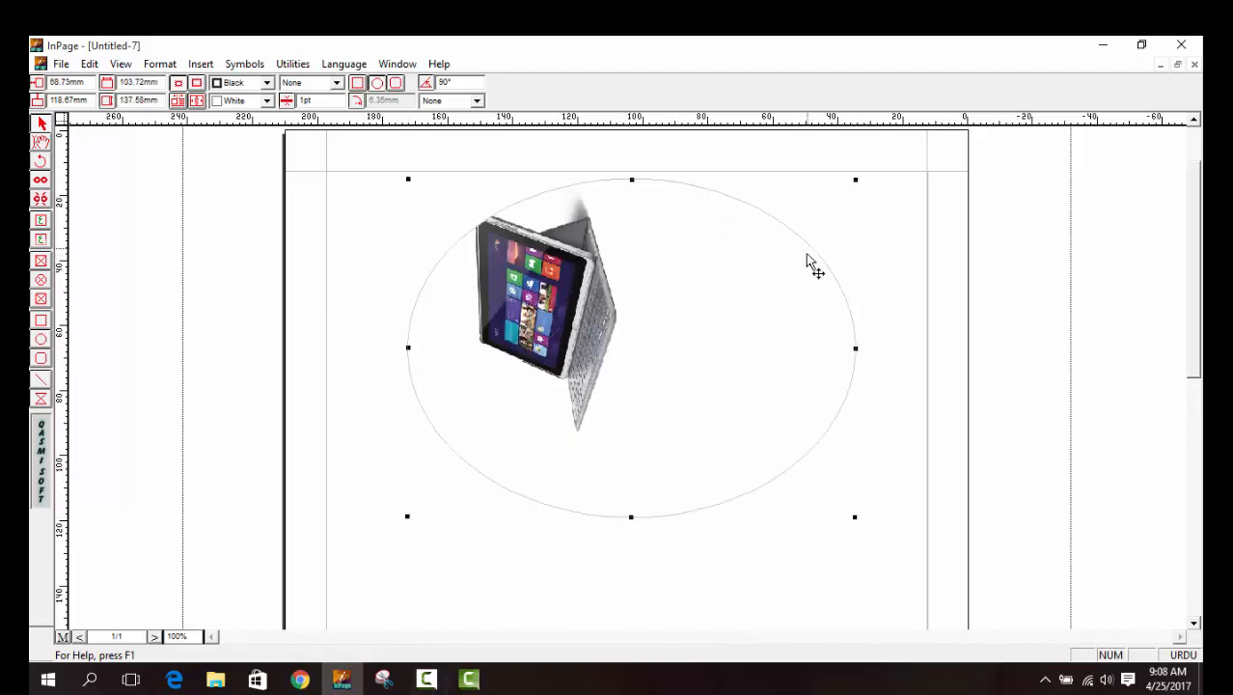
# - Delete the elliptical picture box and draw a rectangle about 131 by 81 mm in the upper part of the page
pyautogui.press('Delete')
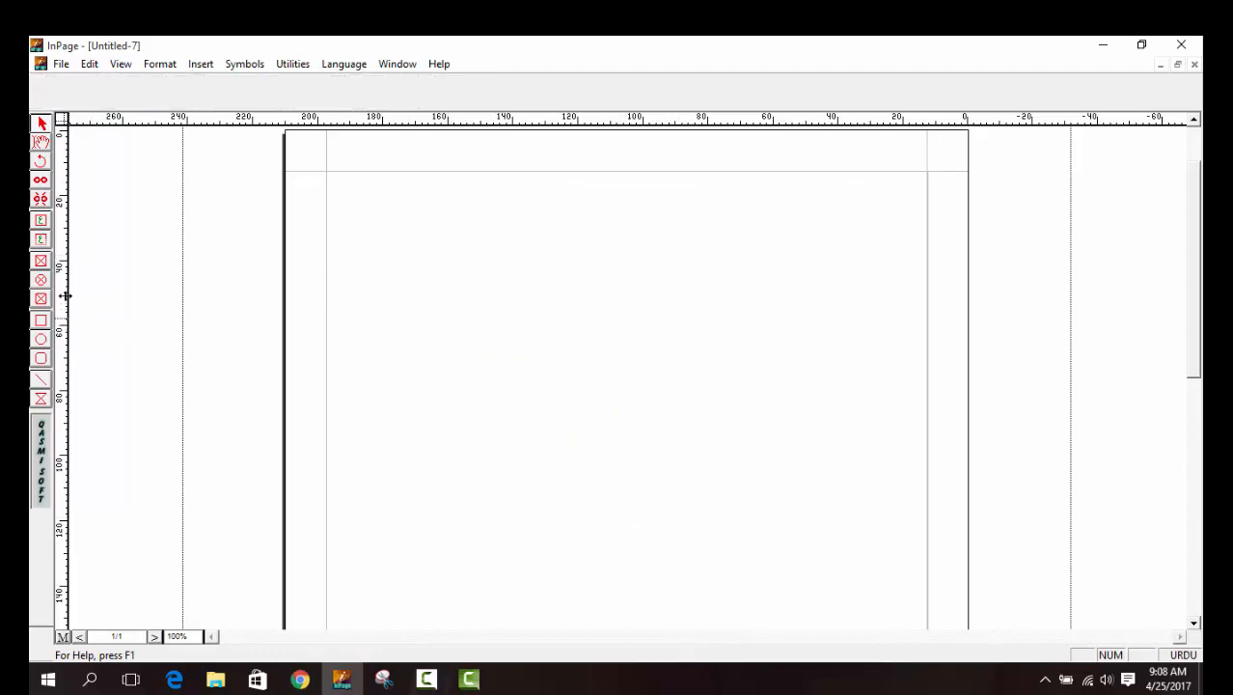
pyautogui.click(42, 324)
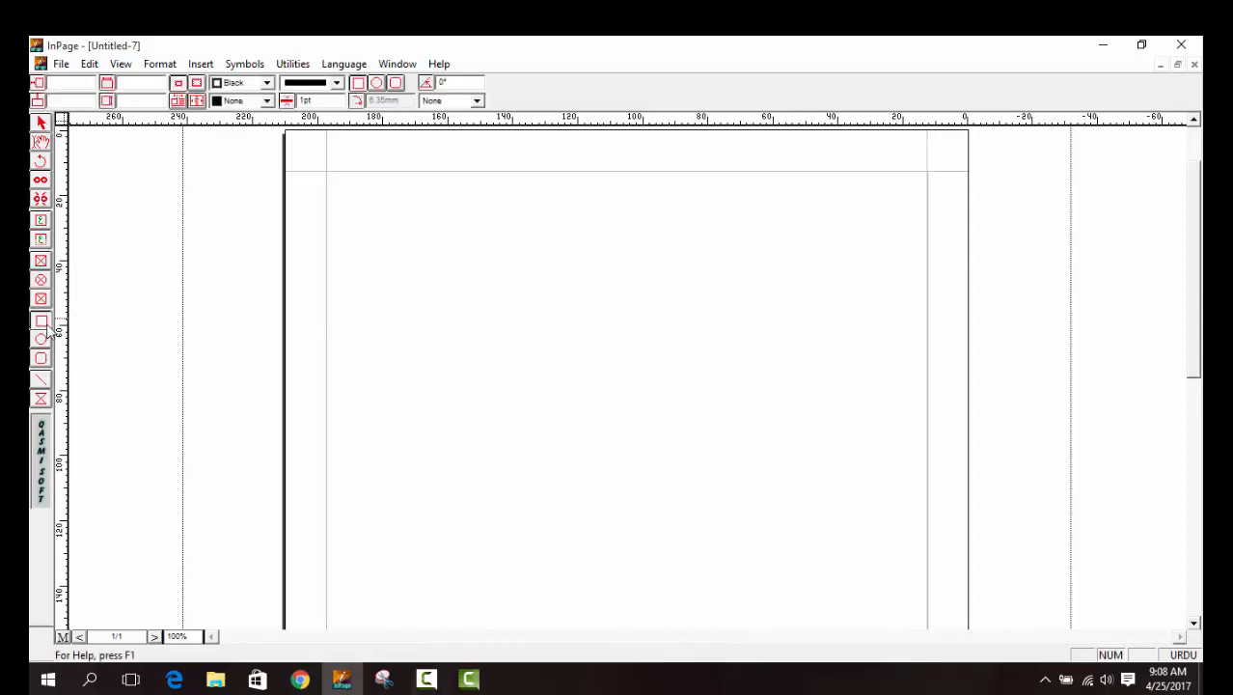
pyautogui.moveTo(376, 209); pyautogui.dragTo(800, 473)
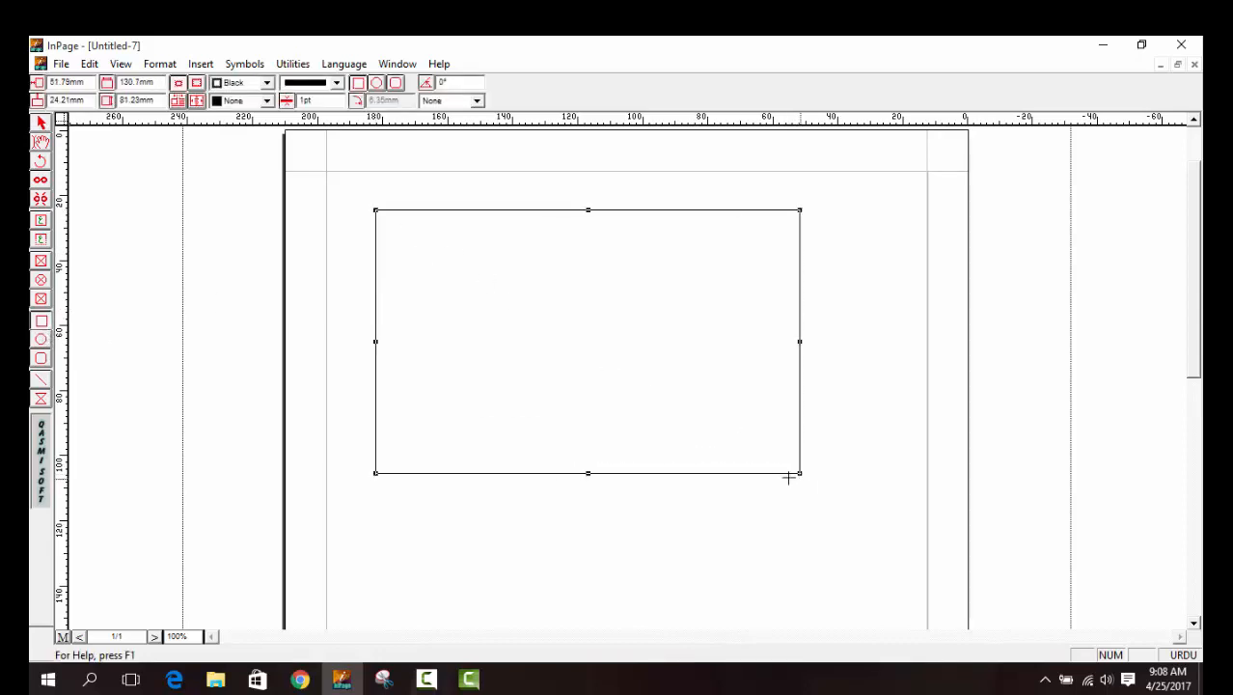
# - Fill the rectangle with blue and enlarge it to about 139 by 87 mm from its upper-left corner
pyautogui.click(267, 100)
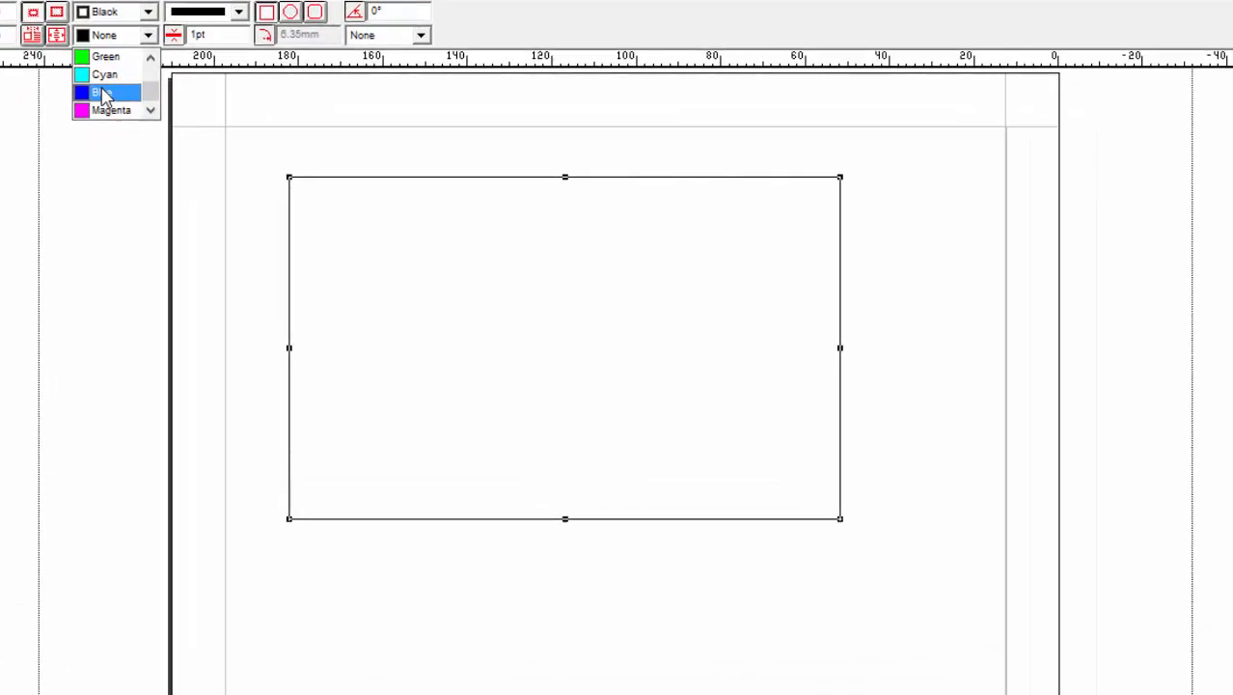
pyautogui.click(231, 148)
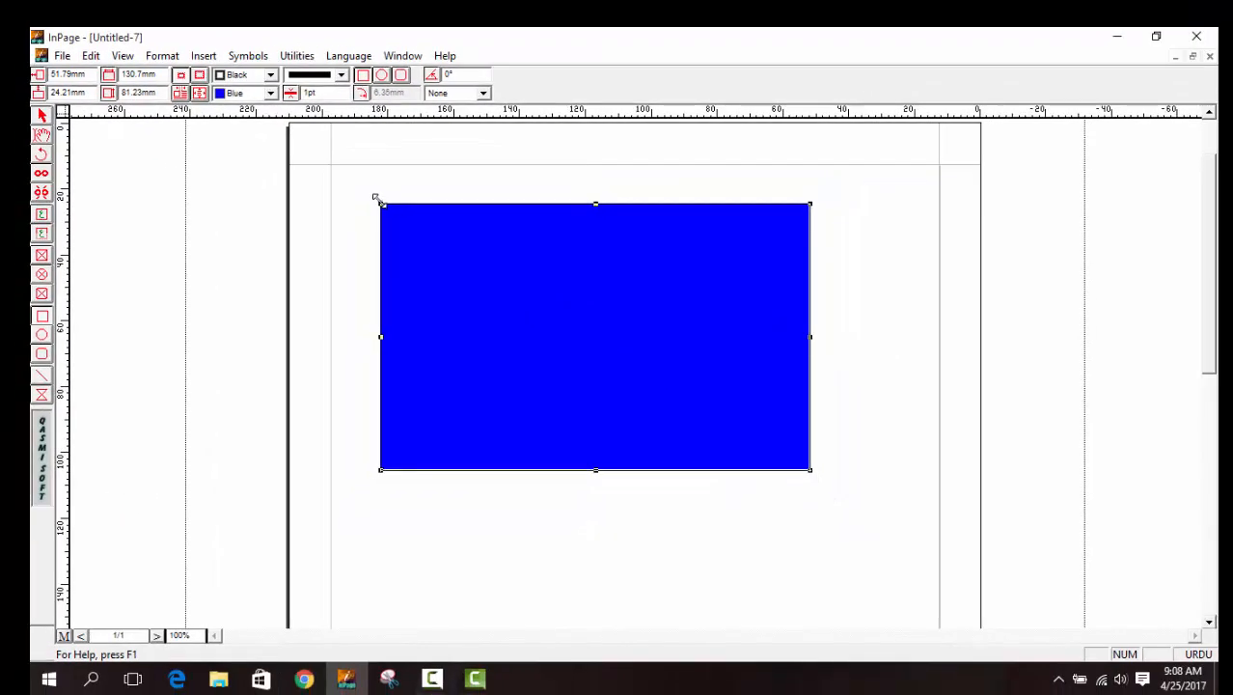
pyautogui.moveTo(376, 199); pyautogui.dragTo(350, 182)
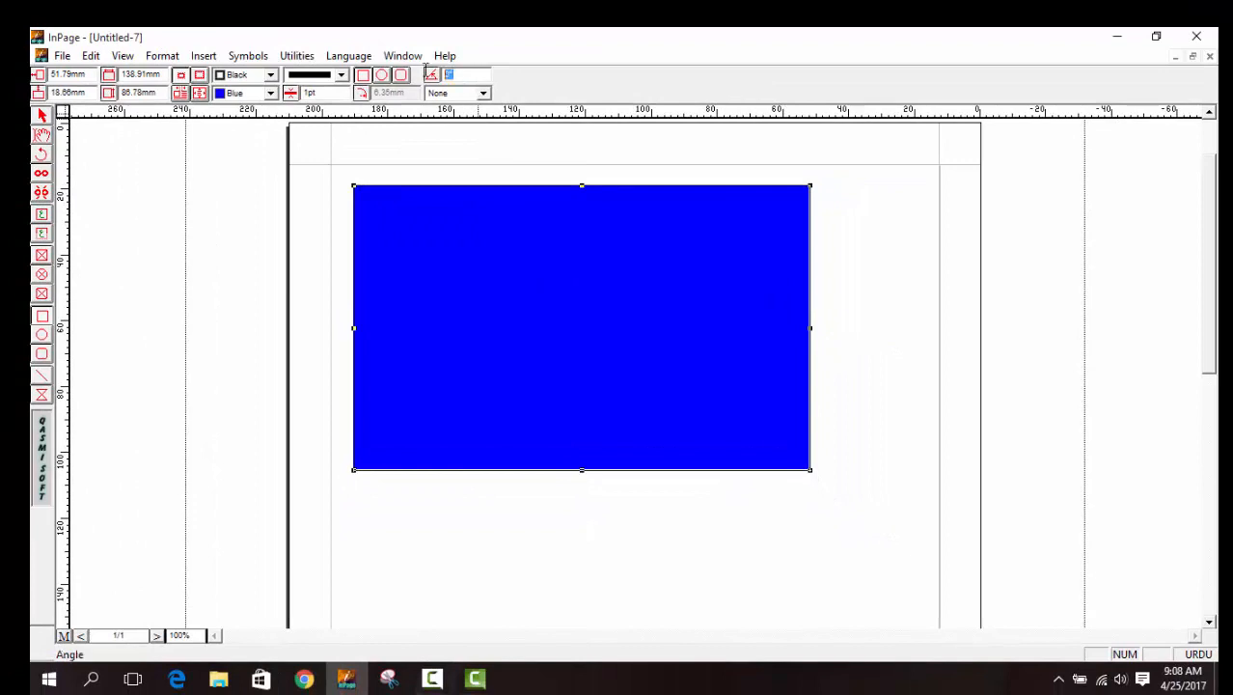
# - Set the blue rectangle's rotation angle to 50°, and change it to 30°
pyautogui.moveTo(467, 76); pyautogui.dragTo(411, 72)
pyautogui.write('50')
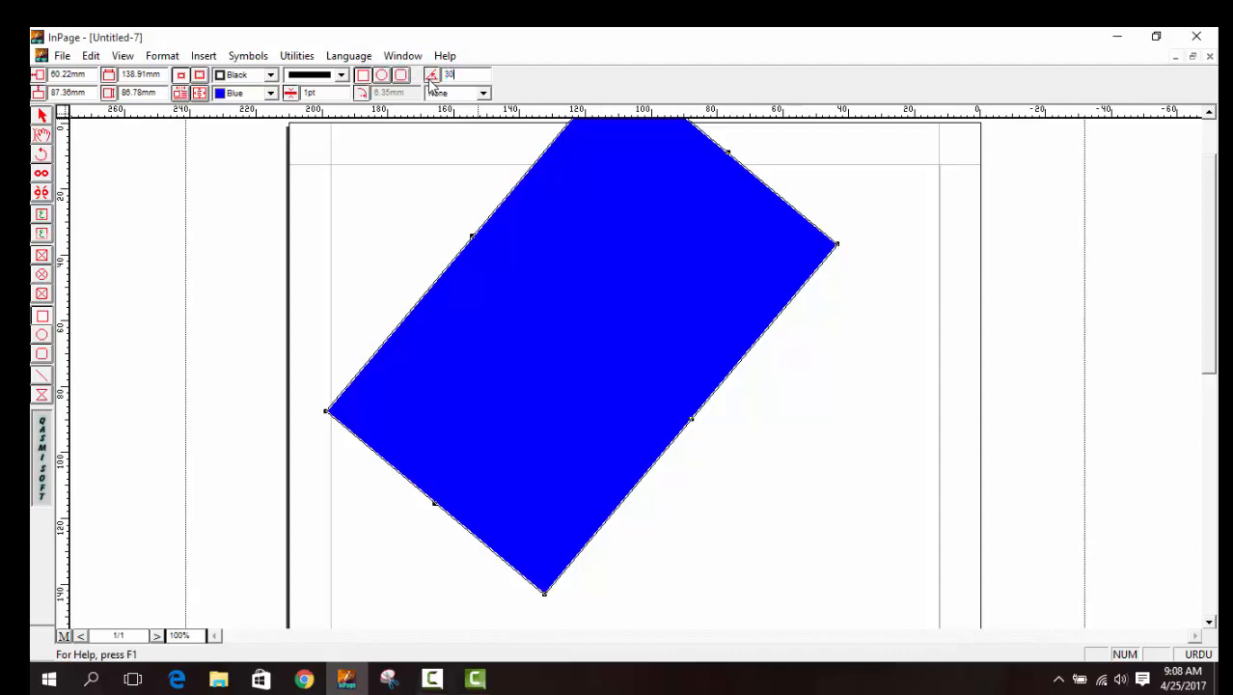
pyautogui.press('Return')
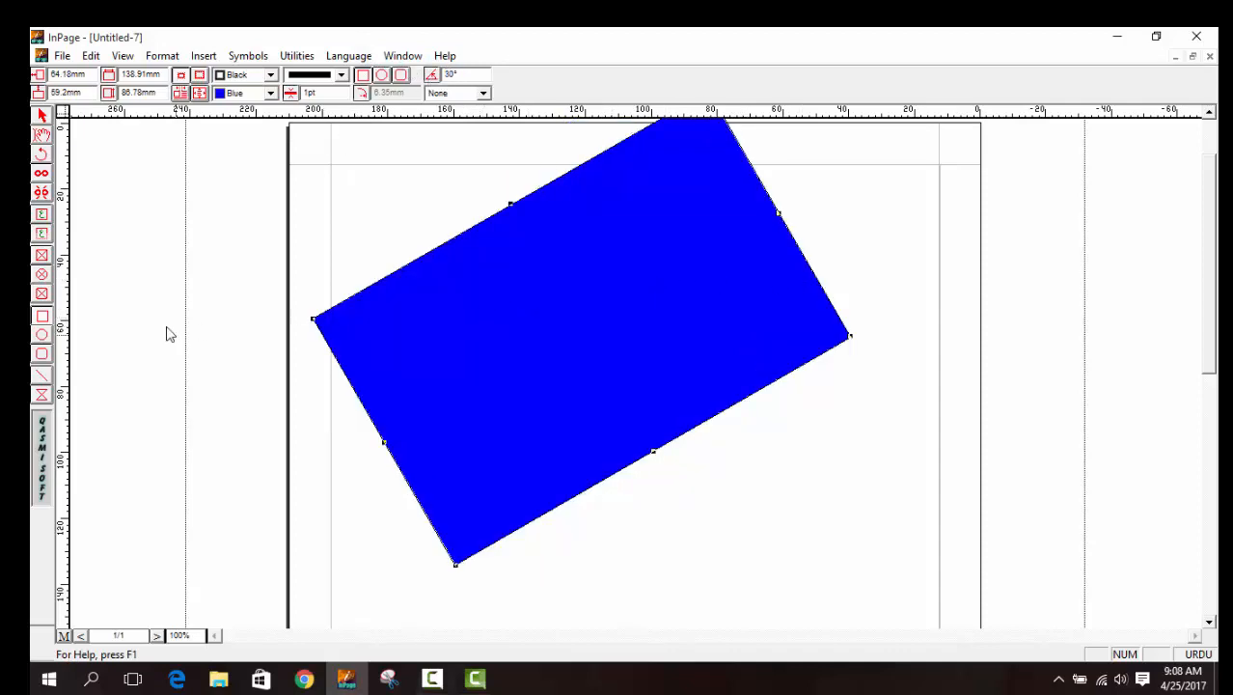
# - Delete the rotated blue rectangle and draw an ellipse about 98 by 87 mm on the page
pyautogui.press('Delete')
pyautogui.click(41, 335)
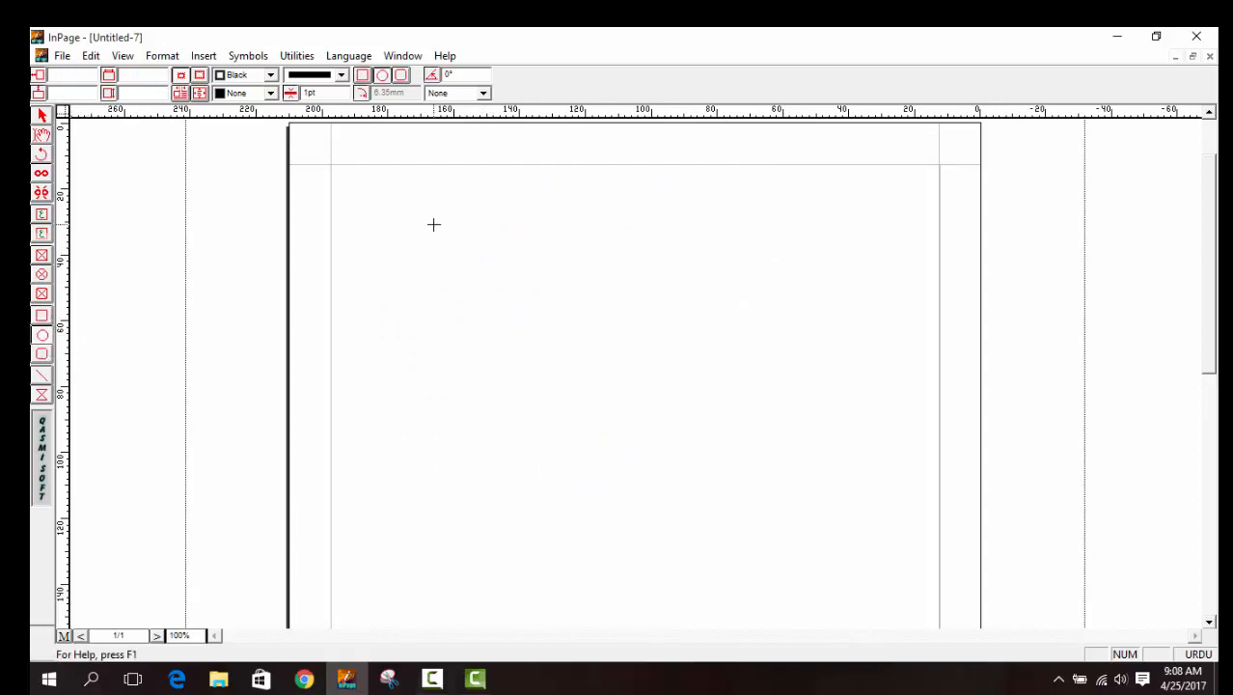
pyautogui.moveTo(433, 224)
pyautogui.mouseDown()
pyautogui.moveTo(707, 447)
pyautogui.moveTo(757, 510)
pyautogui.mouseUp()
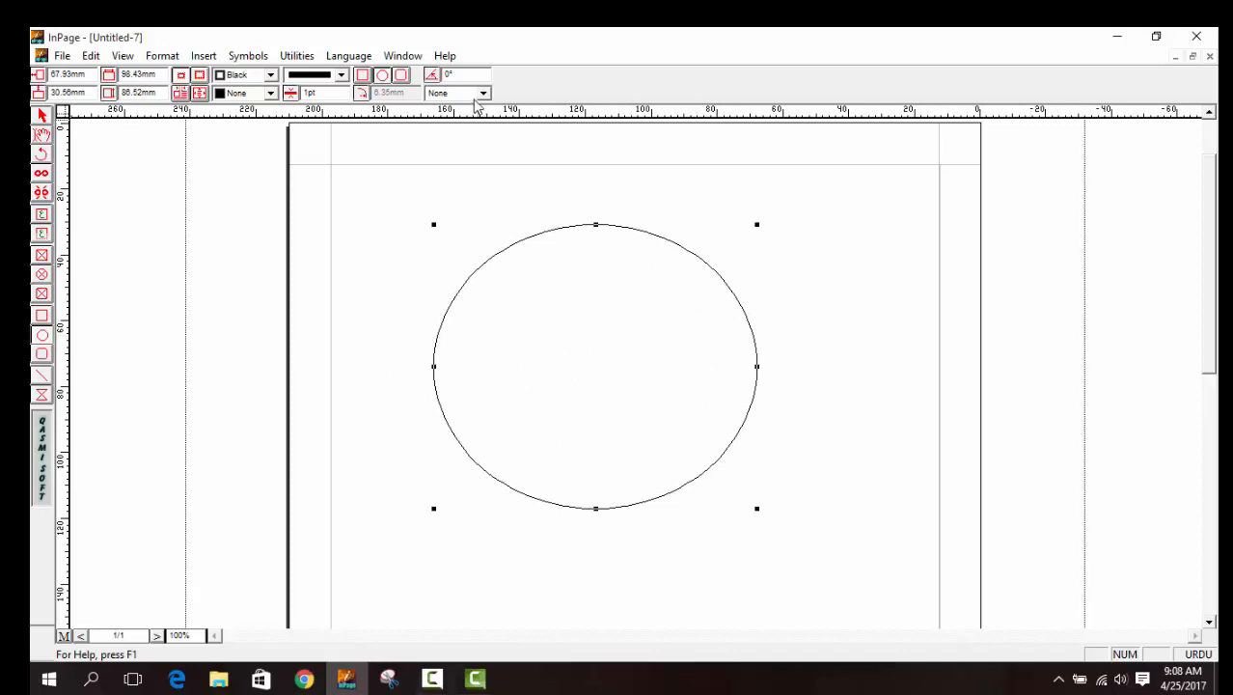
# - Fill the page's main text box behind the ellipse with blue
pyautogui.click(616, 344)
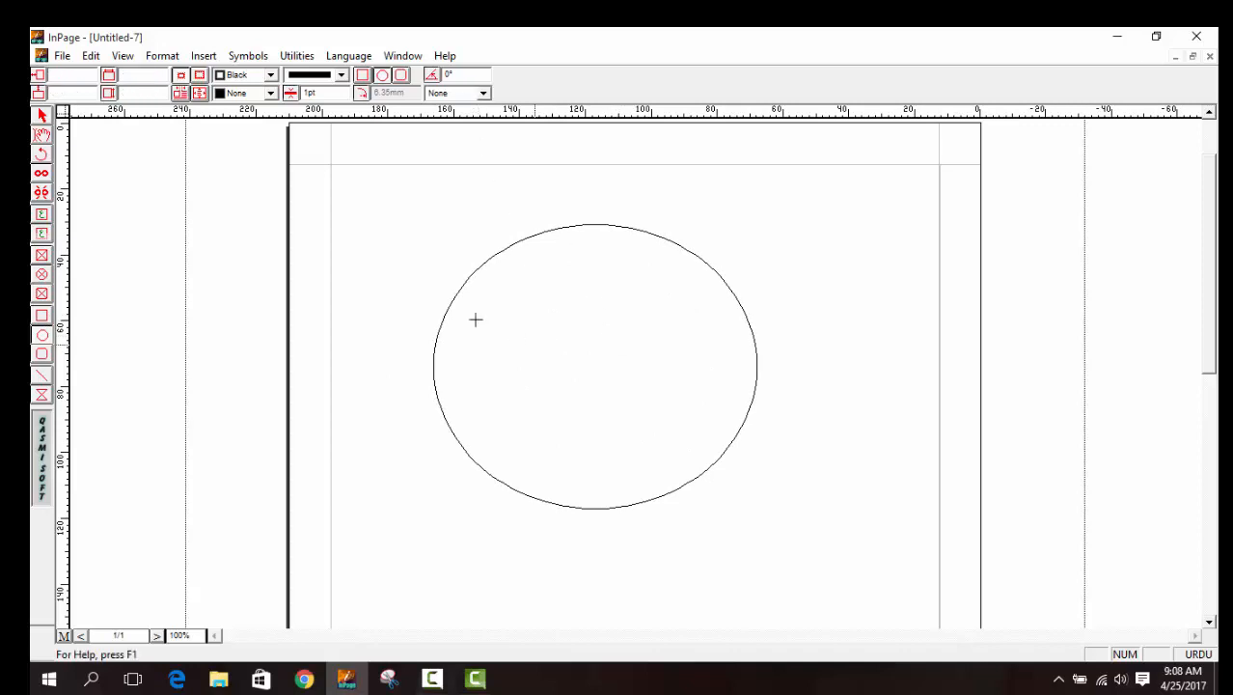
pyautogui.click(42, 115)
pyautogui.click(653, 348)
pyautogui.click(270, 93)
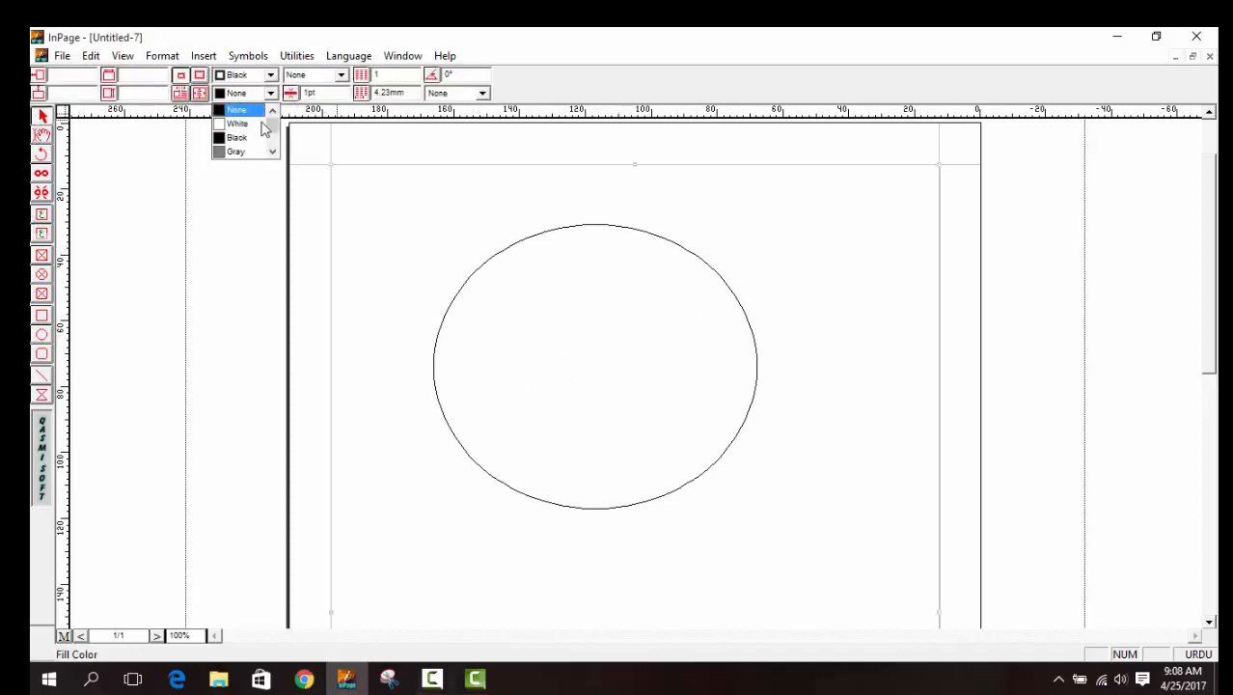
pyautogui.scroll(-2, 260, 130)
pyautogui.click(242, 133)
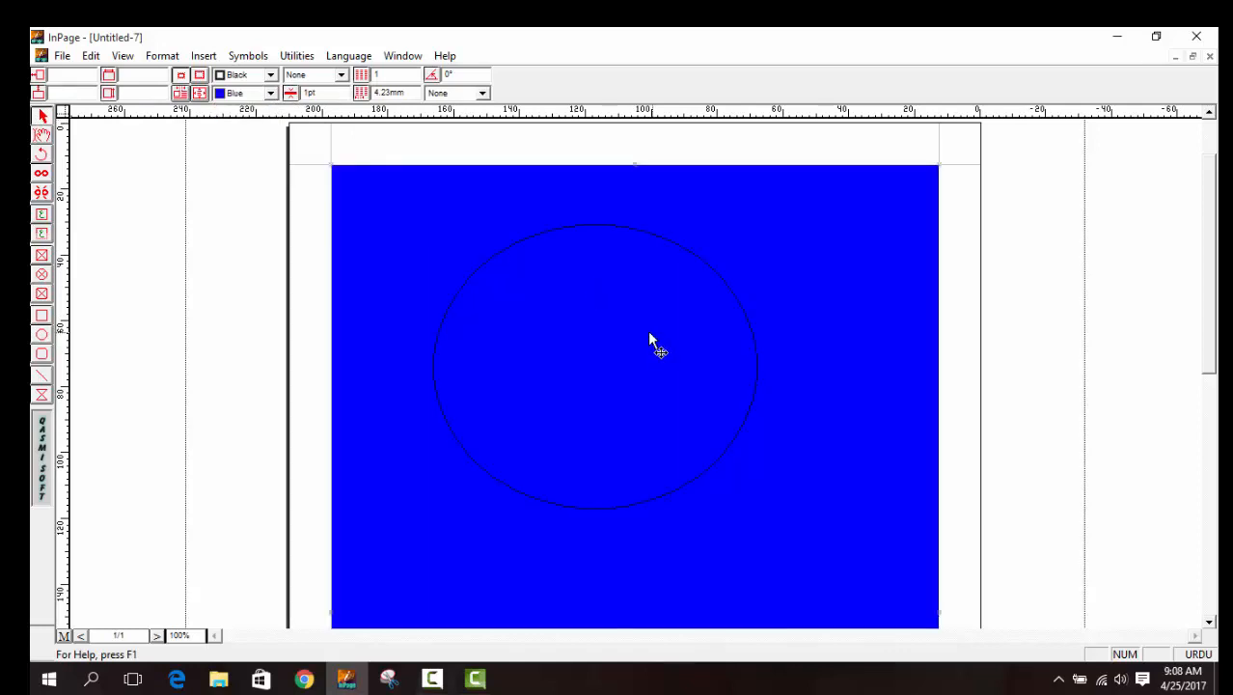
# - Undo the main text box's blue fill, and fill the ellipse with blue
pyautogui.hotkey('ctrl', 'z')
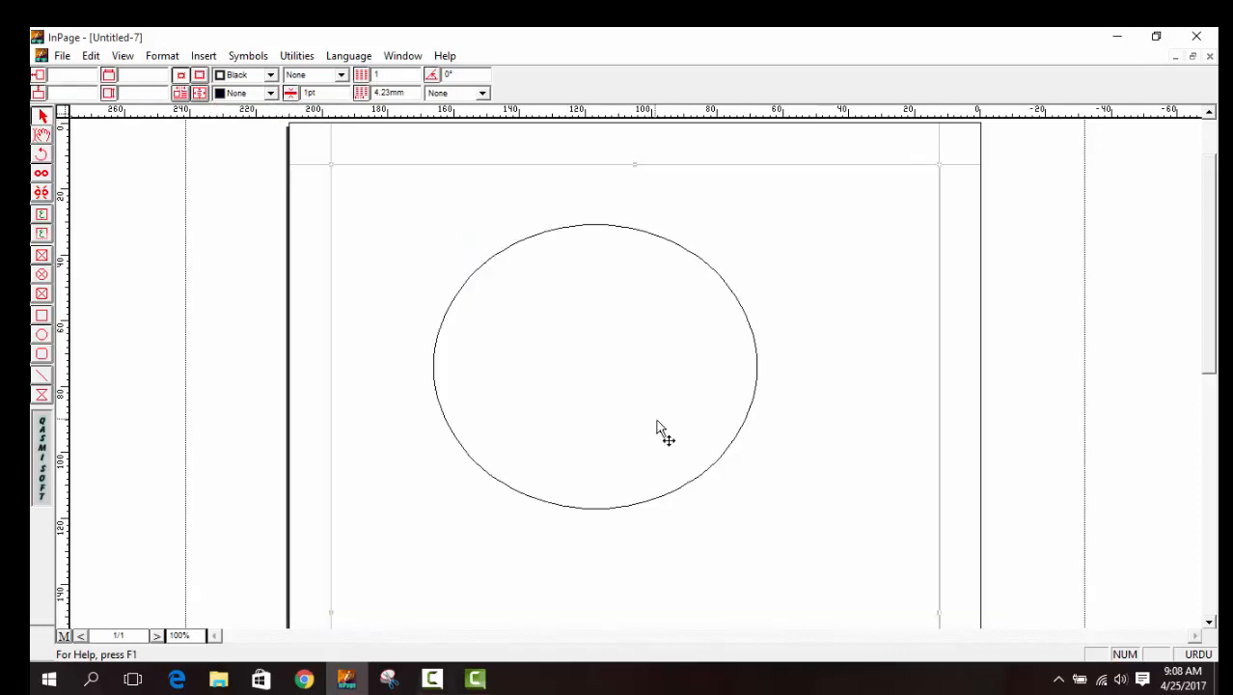
pyautogui.click(655, 238)
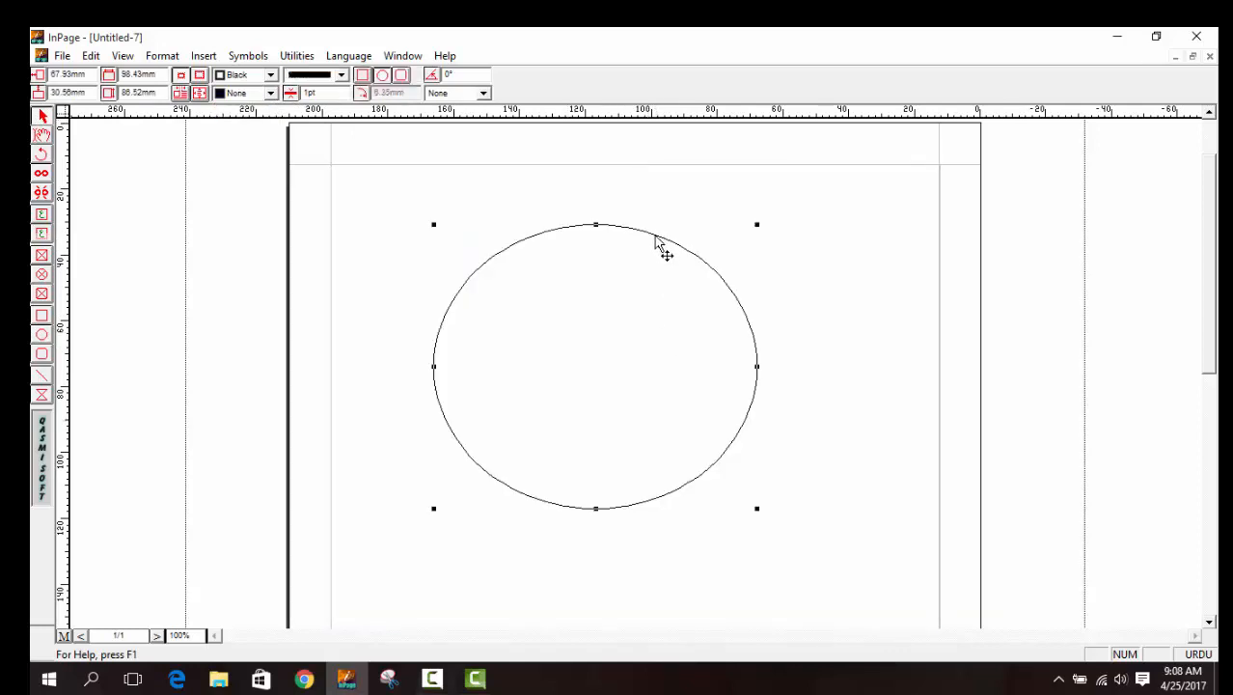
pyautogui.click(270, 93)
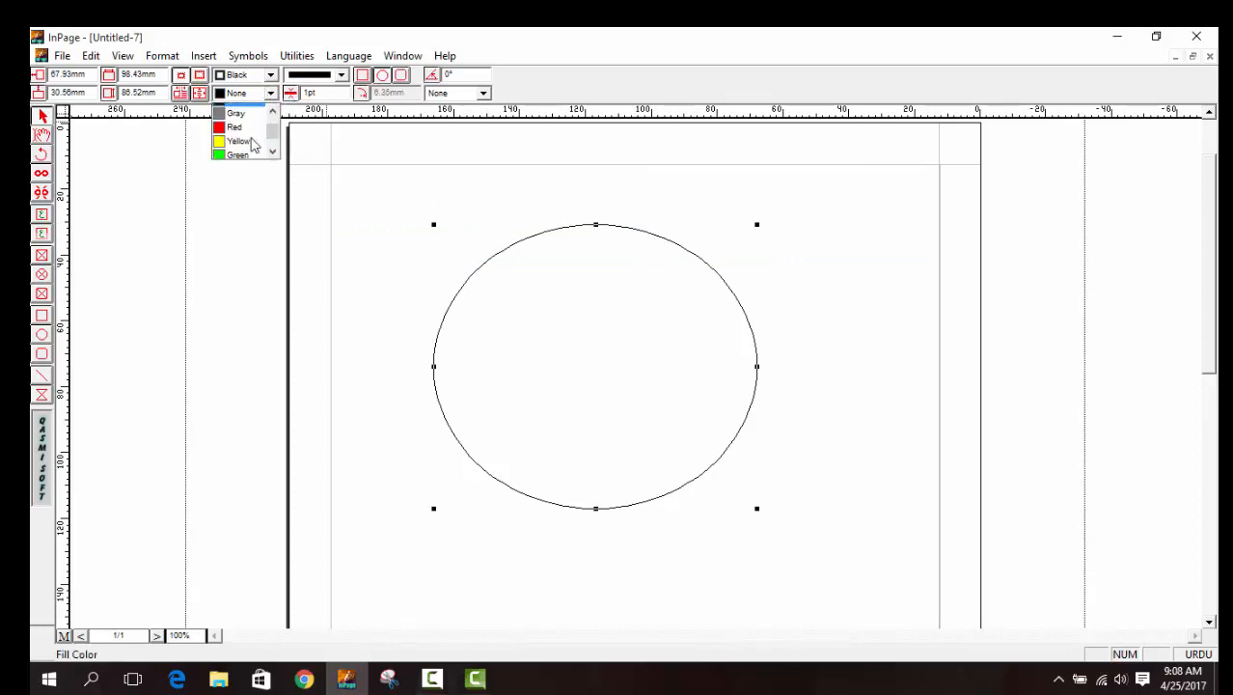
pyautogui.scroll(-2, 246, 135)
pyautogui.click(242, 132)
# - Set the blue ellipse's rotation angle to 40°
pyautogui.click(466, 75)
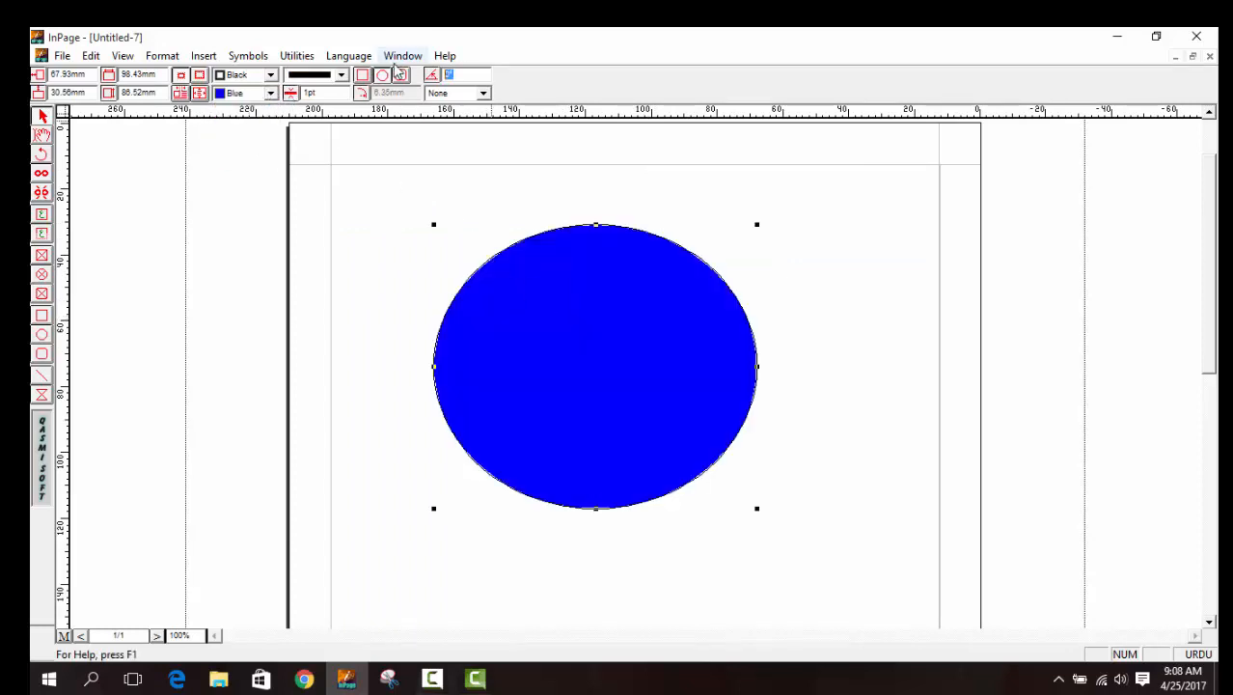
pyautogui.write('40')
pyautogui.press('Return')
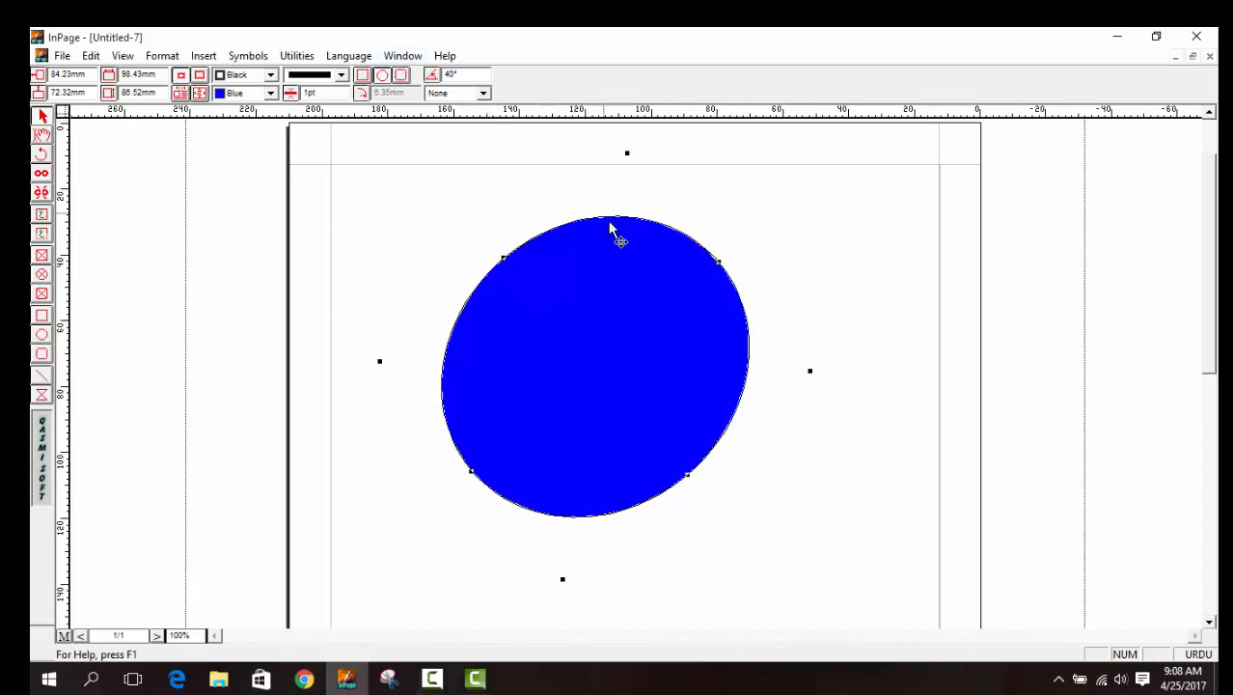
# - Delete the rotated ellipse and draw a rounded rectangle about 120 by 69 mm in the middle of the page
pyautogui.press('Delete')
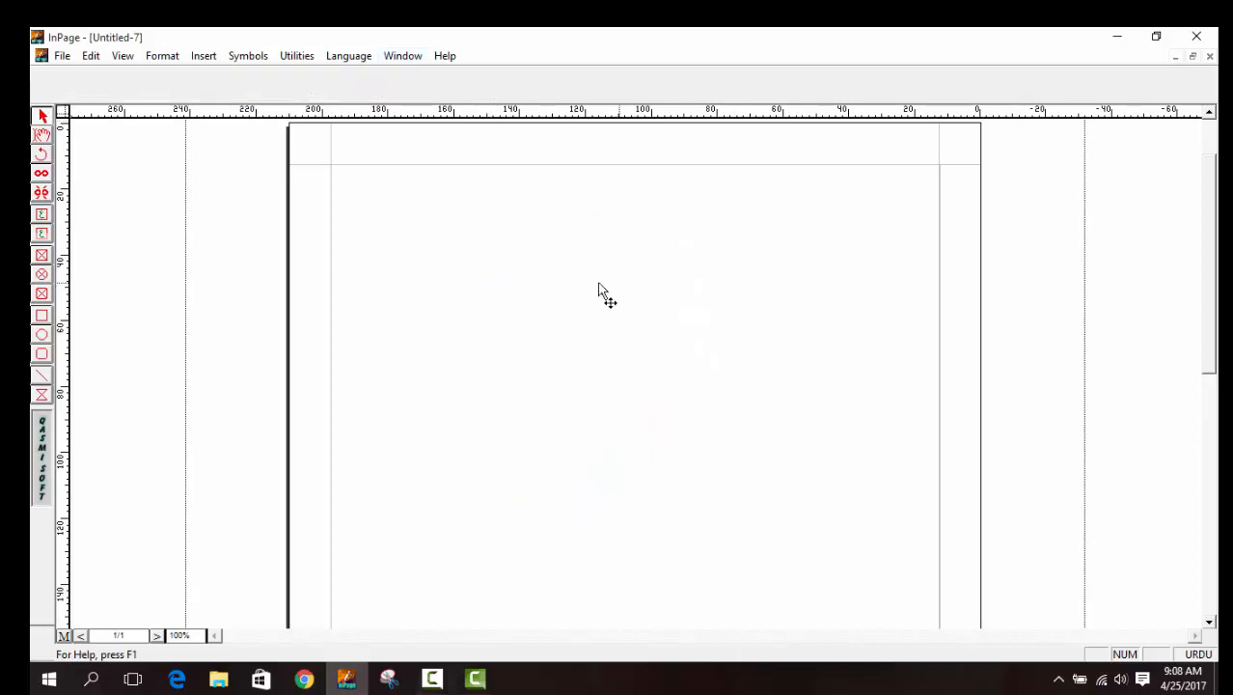
pyautogui.click(41, 353)
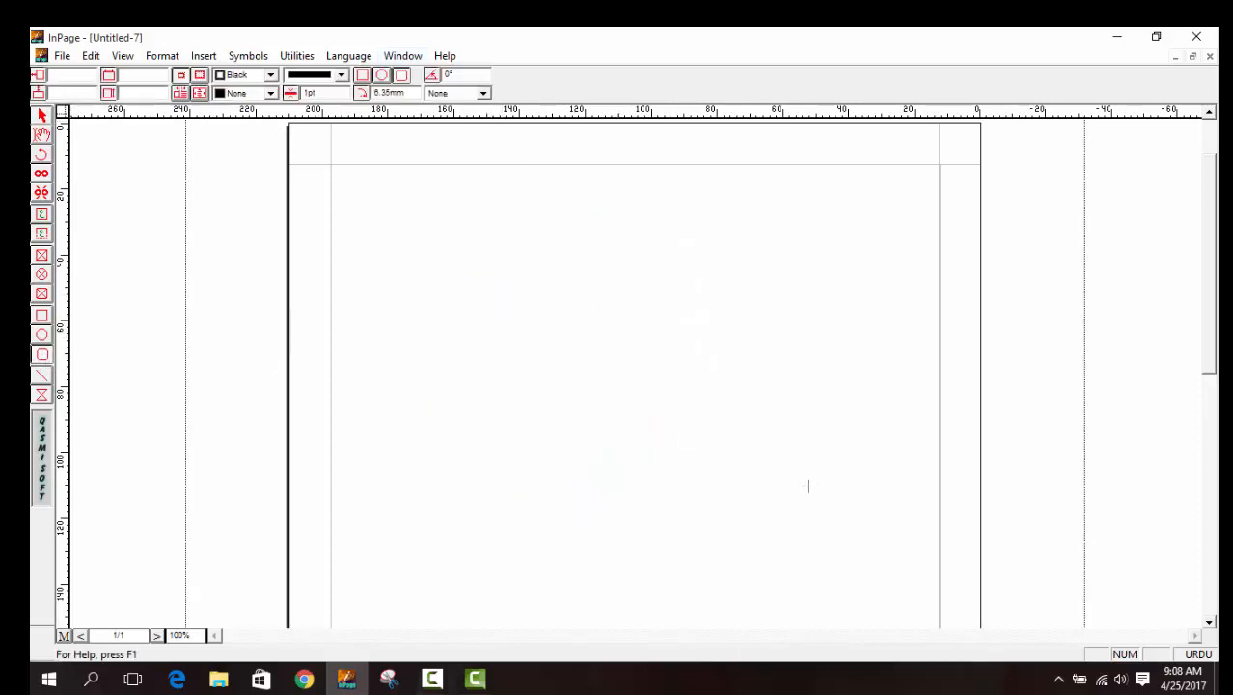
pyautogui.moveTo(412, 295); pyautogui.dragTo(806, 522)
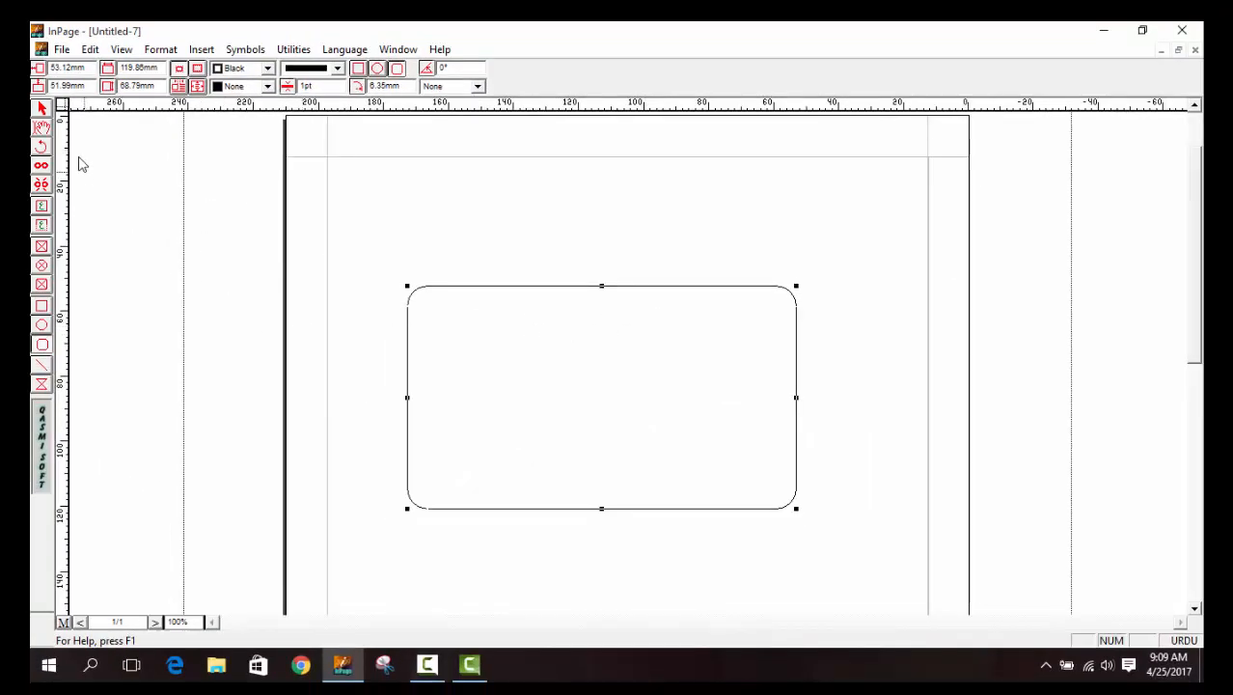
# - Delete the rounded rectangle and draw a horizontal line about 132 mm long across the page
pyautogui.click(42, 108)
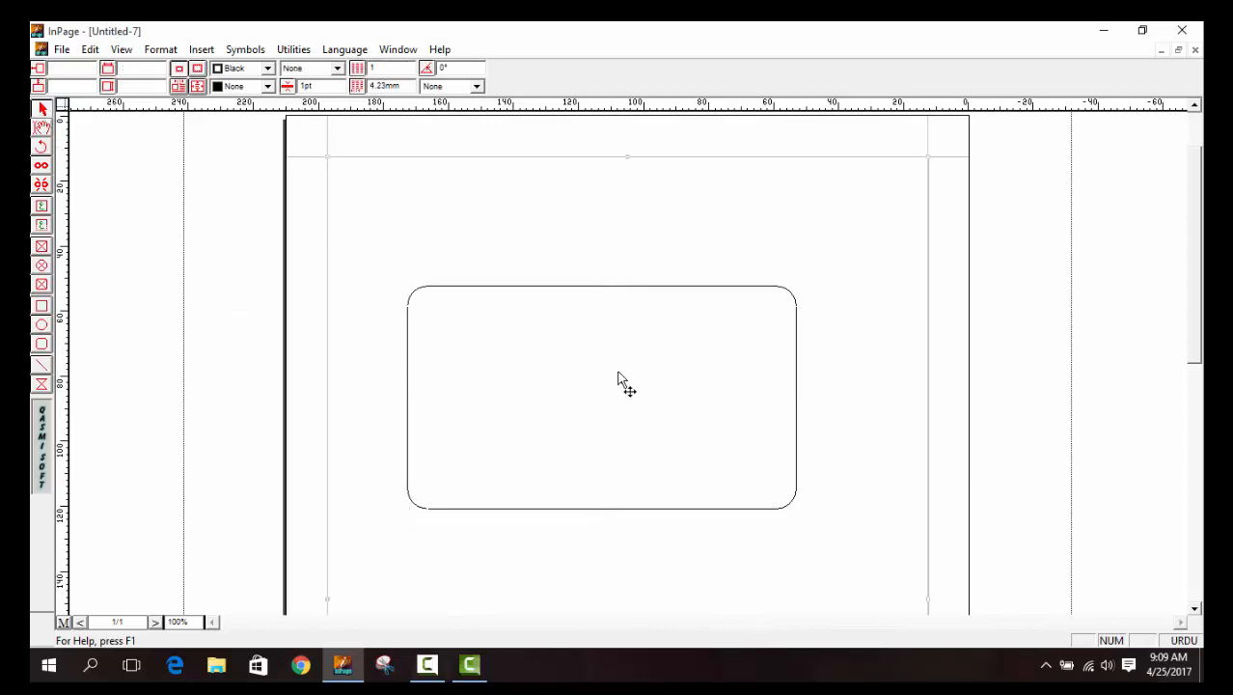
pyautogui.click(609, 287)
pyautogui.press('Delete')
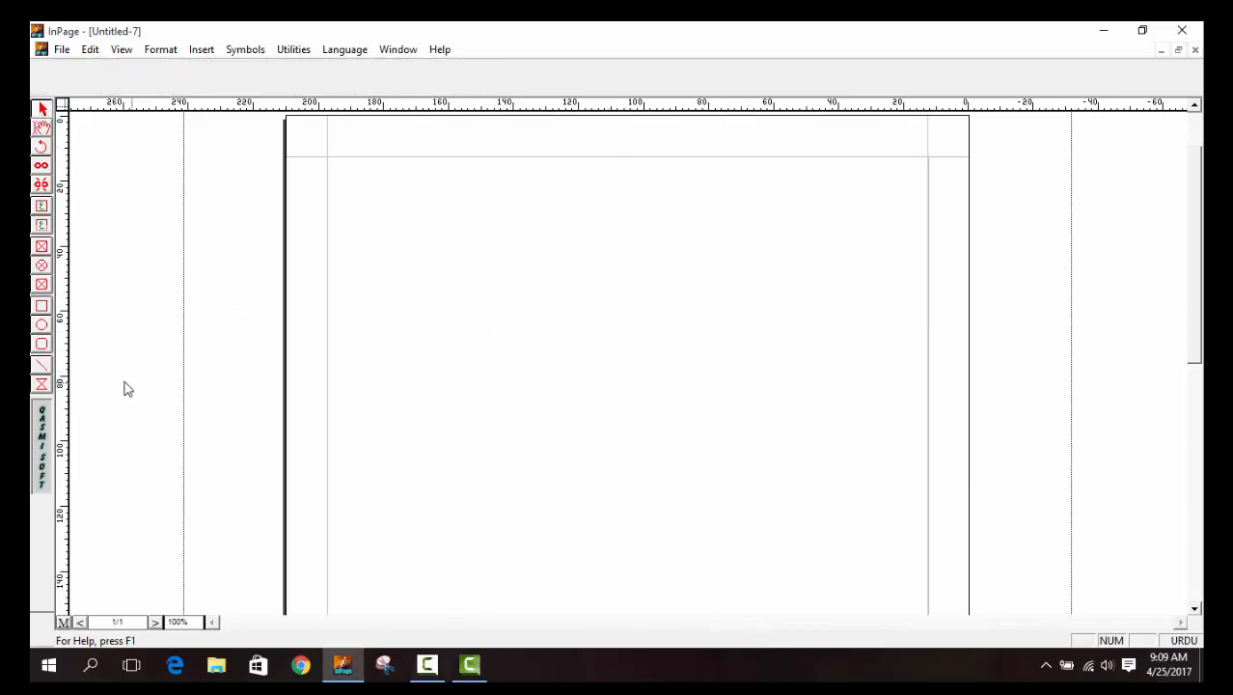
pyautogui.click(42, 365)
pyautogui.moveTo(748, 381)
pyautogui.mouseDown()
pyautogui.moveTo(823, 380)
pyautogui.moveTo(820, 441)
pyautogui.mouseUp()
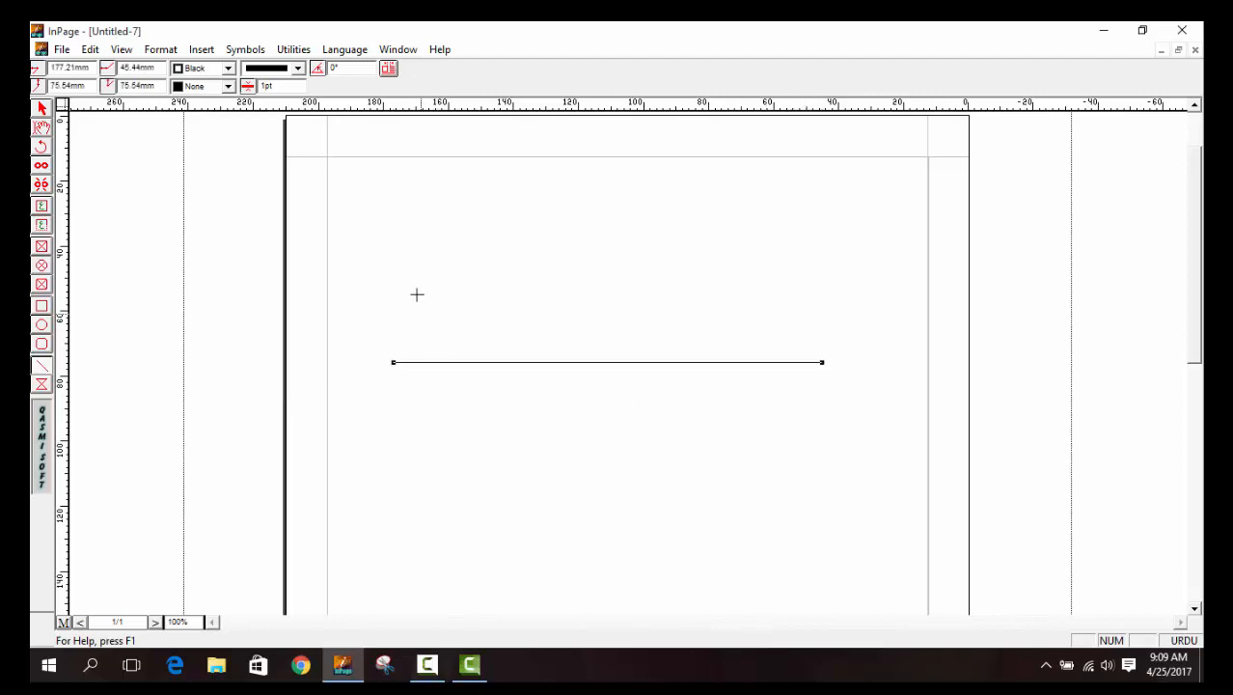
# - Give the horizontal line a dashed border style and a blue fill colour
pyautogui.click(297, 68)
pyautogui.click(279, 100)
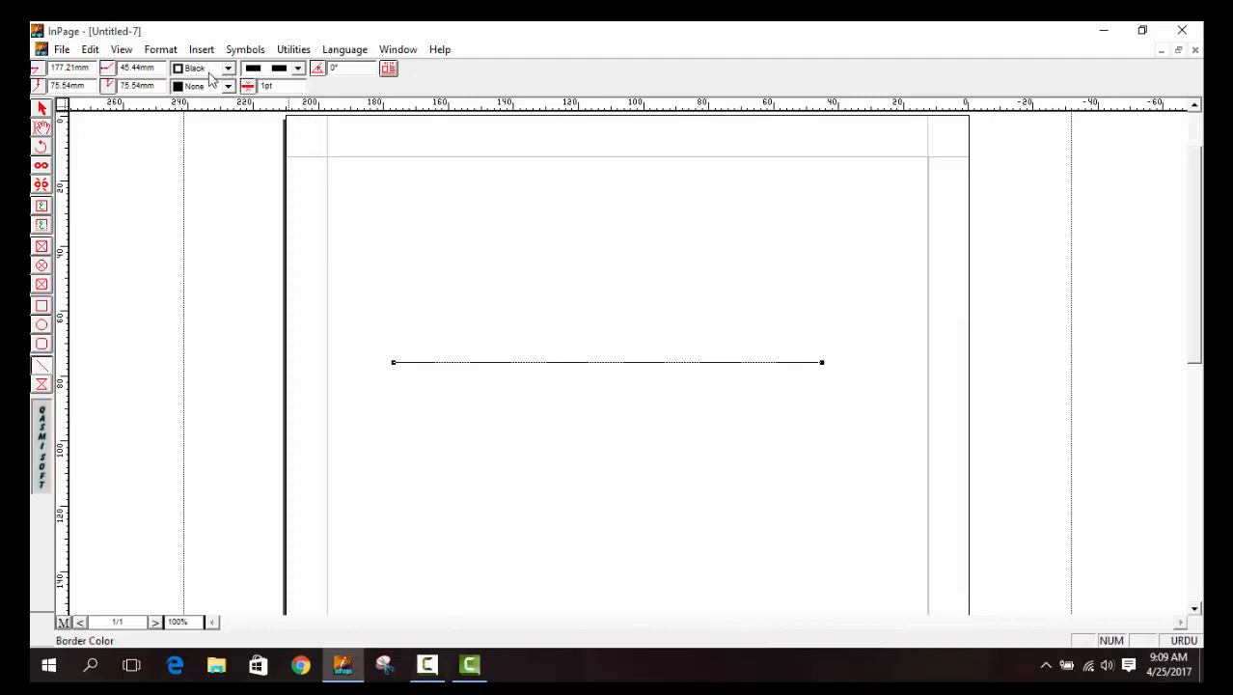
pyautogui.click(214, 86)
pyautogui.scroll(-2, 206, 131)
pyautogui.click(198, 118)
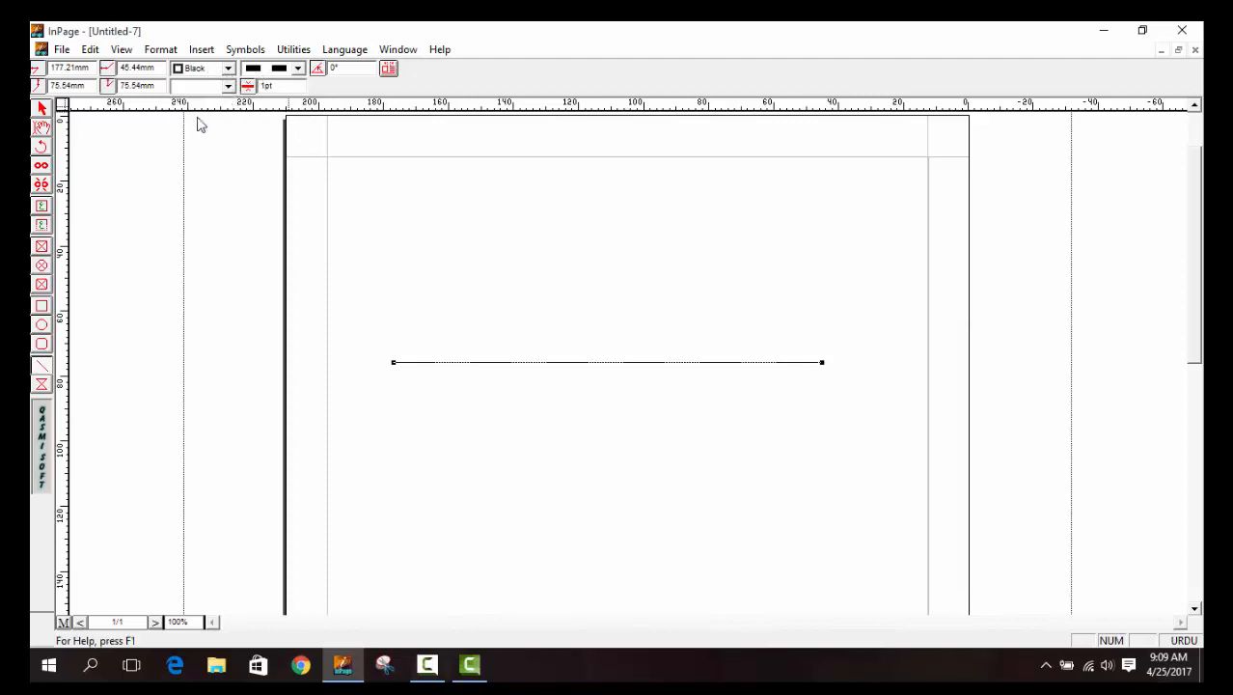
# - Delete the dashed line, and undo the deletion
pyautogui.click(661, 302)
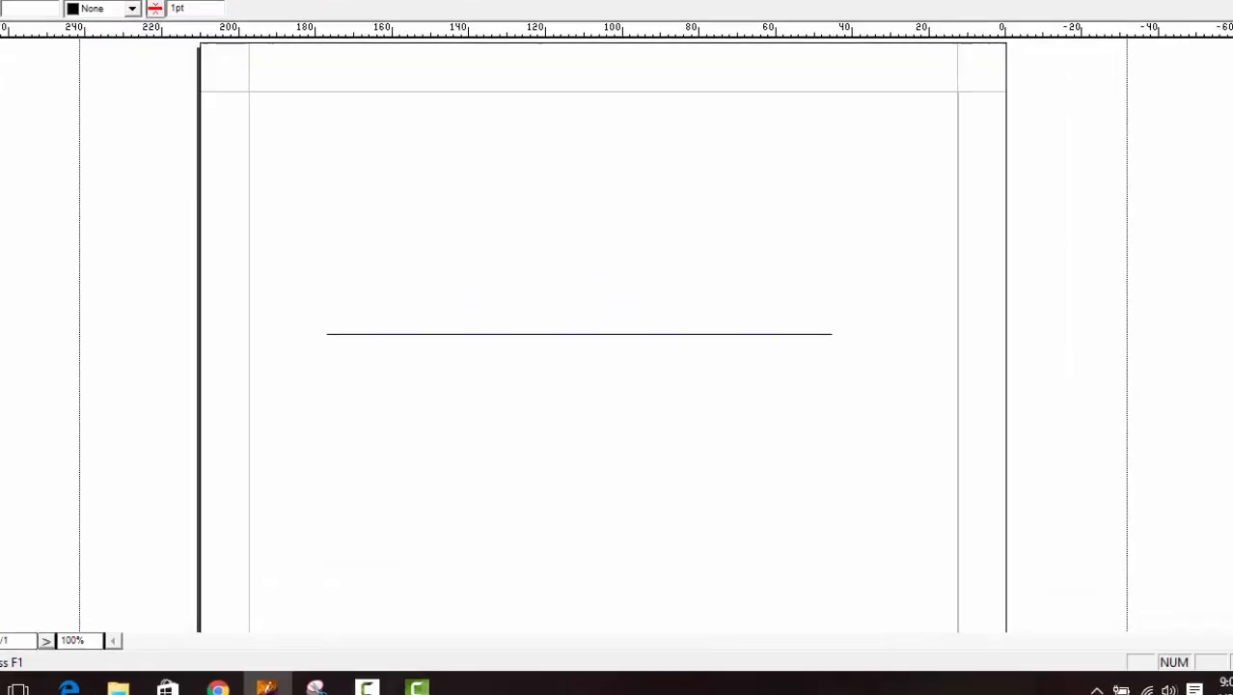
pyautogui.press('Delete')
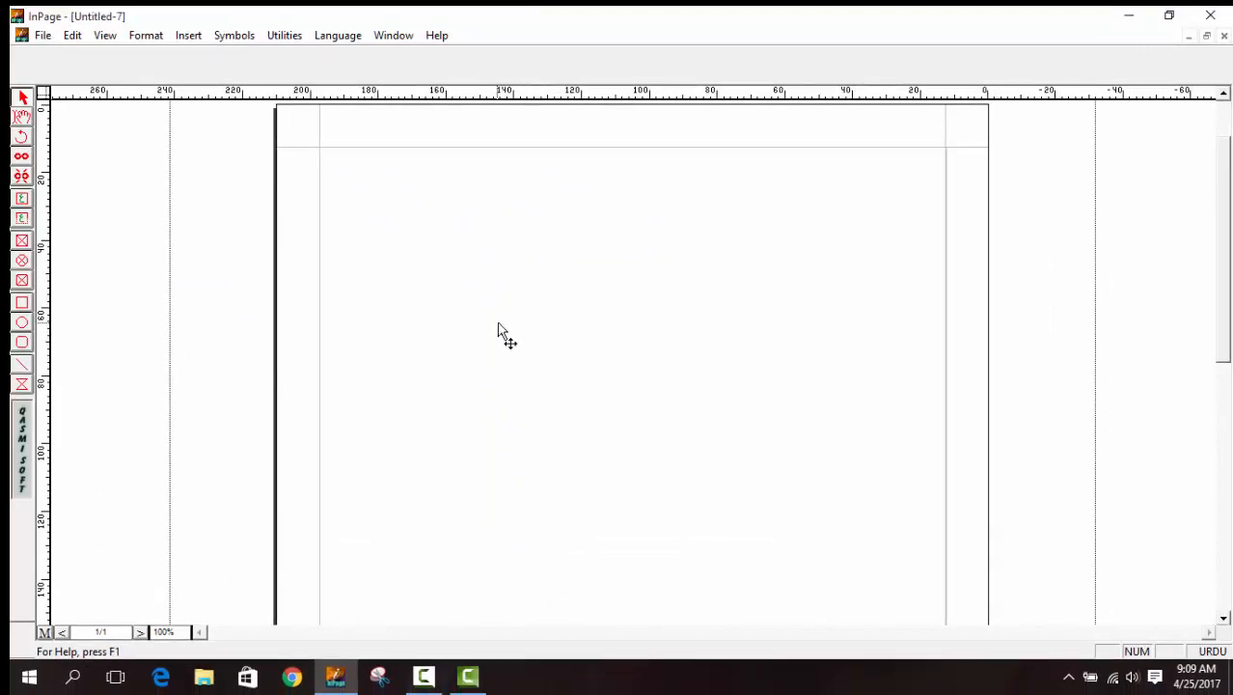
pyautogui.hotkey('ctrl', 'z')
# - Rotate the dashed line by 30° and set its thickness to 10 pt
pyautogui.moveTo(352, 50); pyautogui.dragTo(265, 40)
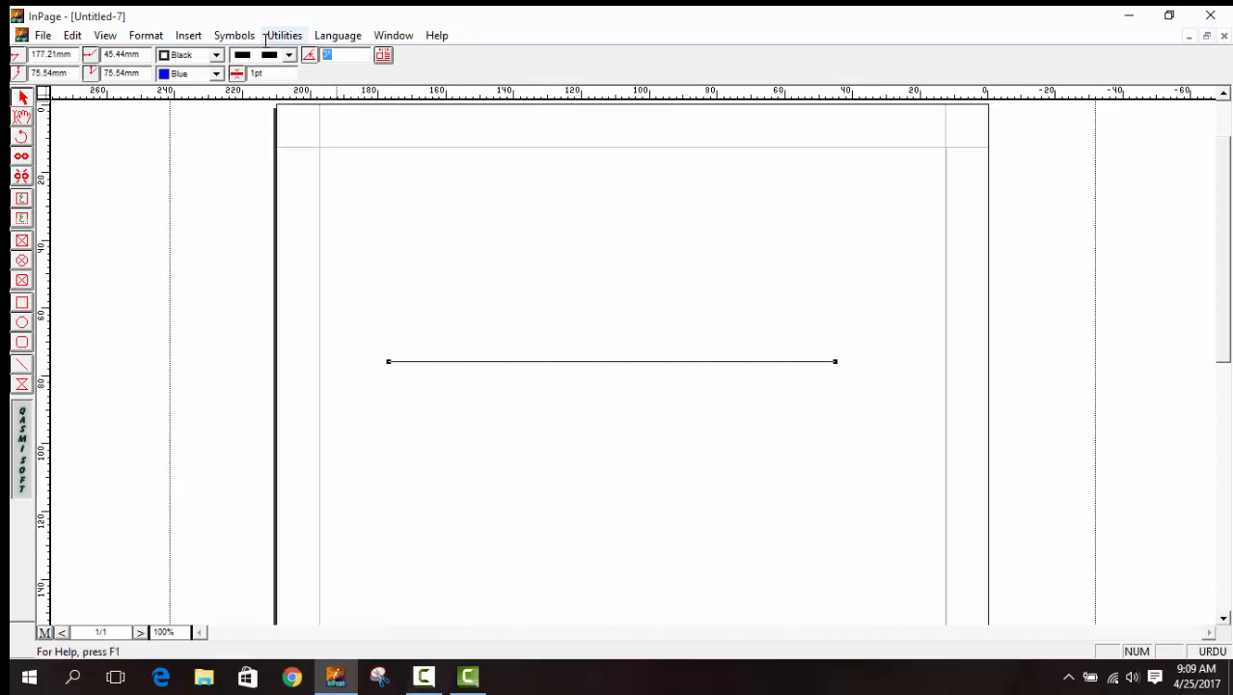
pyautogui.write('30')
pyautogui.press('Return')
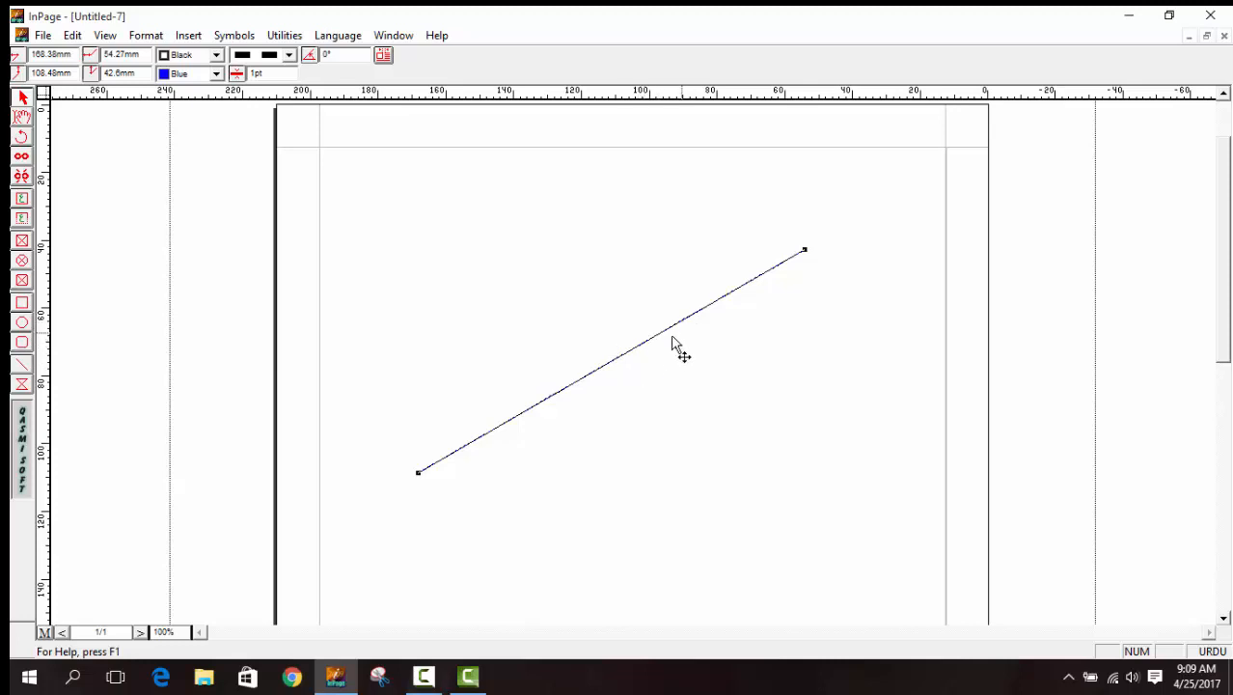
pyautogui.doubleClick(256, 75)
pyautogui.write('10')
pyautogui.press('Return')
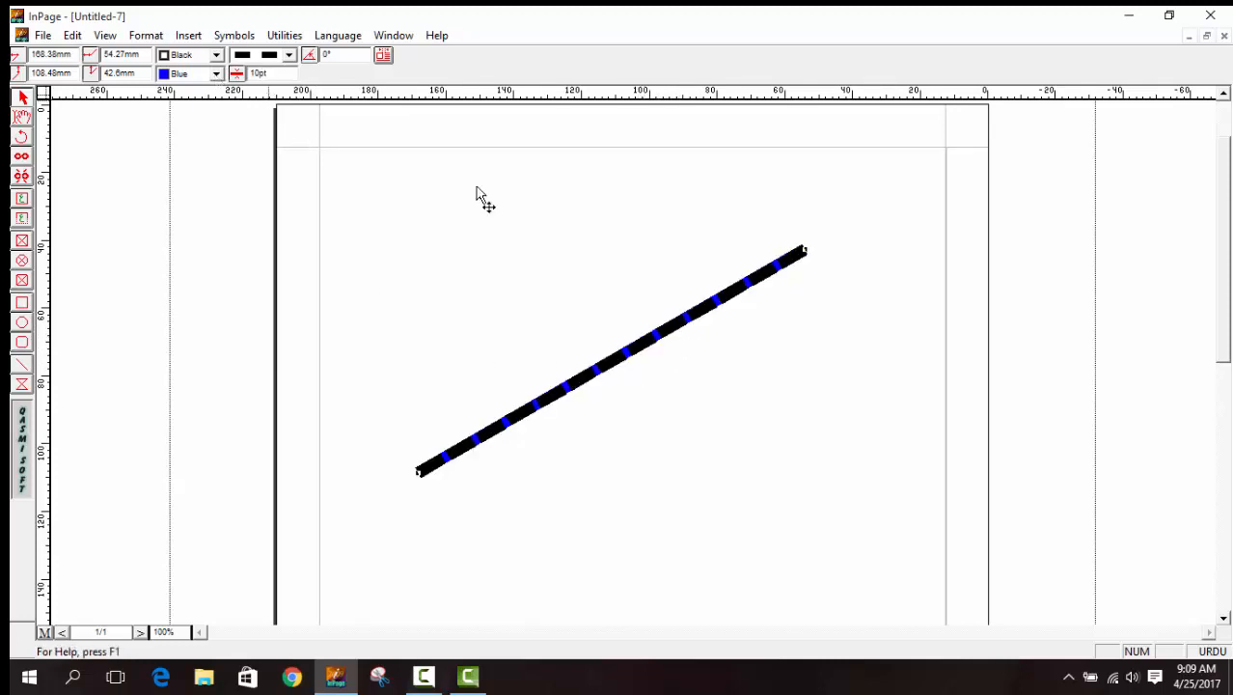
pyautogui.click(735, 451)
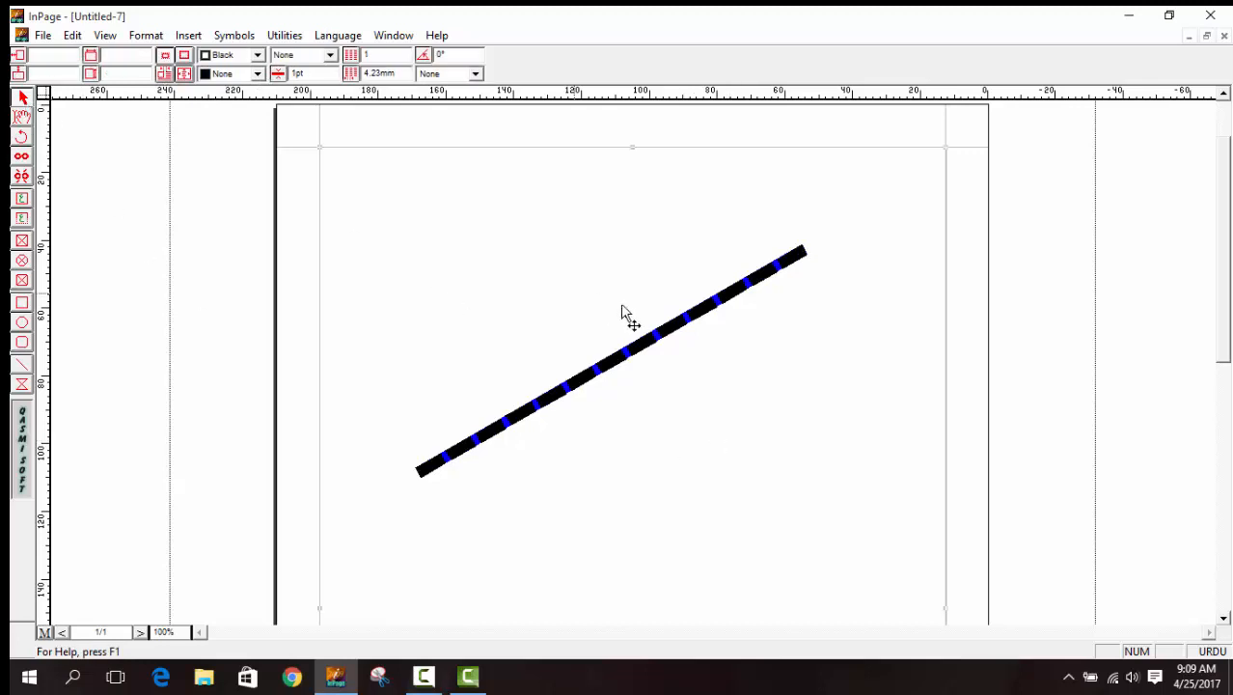
# - Delete the thick slanted line from the page
pyautogui.click(646, 342)
pyautogui.press('Delete')
pyautogui.click(616, 349)
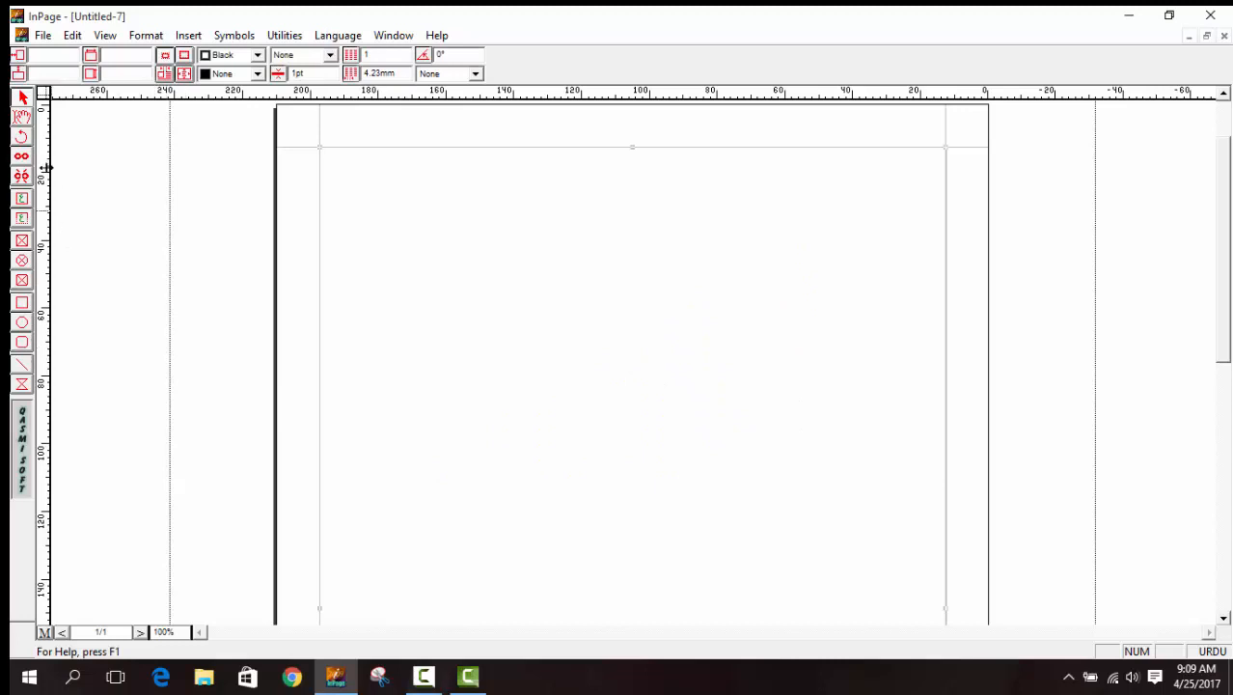
# - Replace the text in the page's main text box with the Urdu sentence "کچھ چیزیں آپ کو اور بھی بتا دیتے ہیں"
pyautogui.click(22, 116)
pyautogui.click(705, 279)
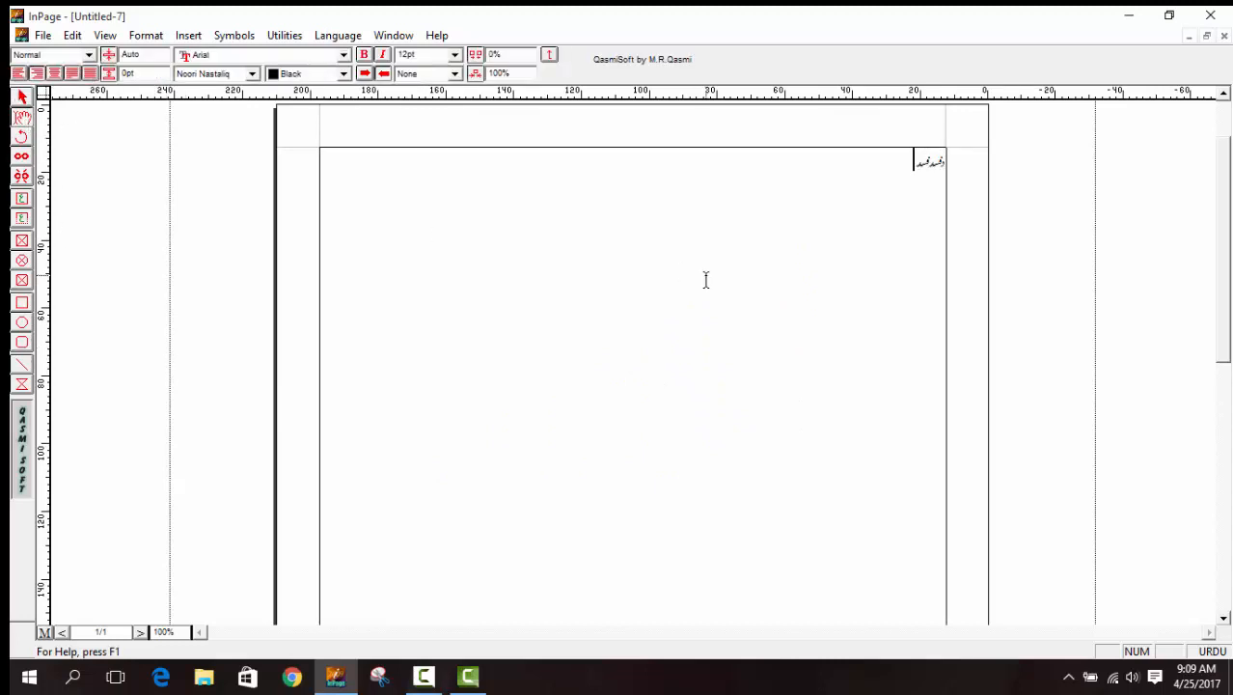
pyautogui.moveTo(862, 187); pyautogui.dragTo(990, 171)
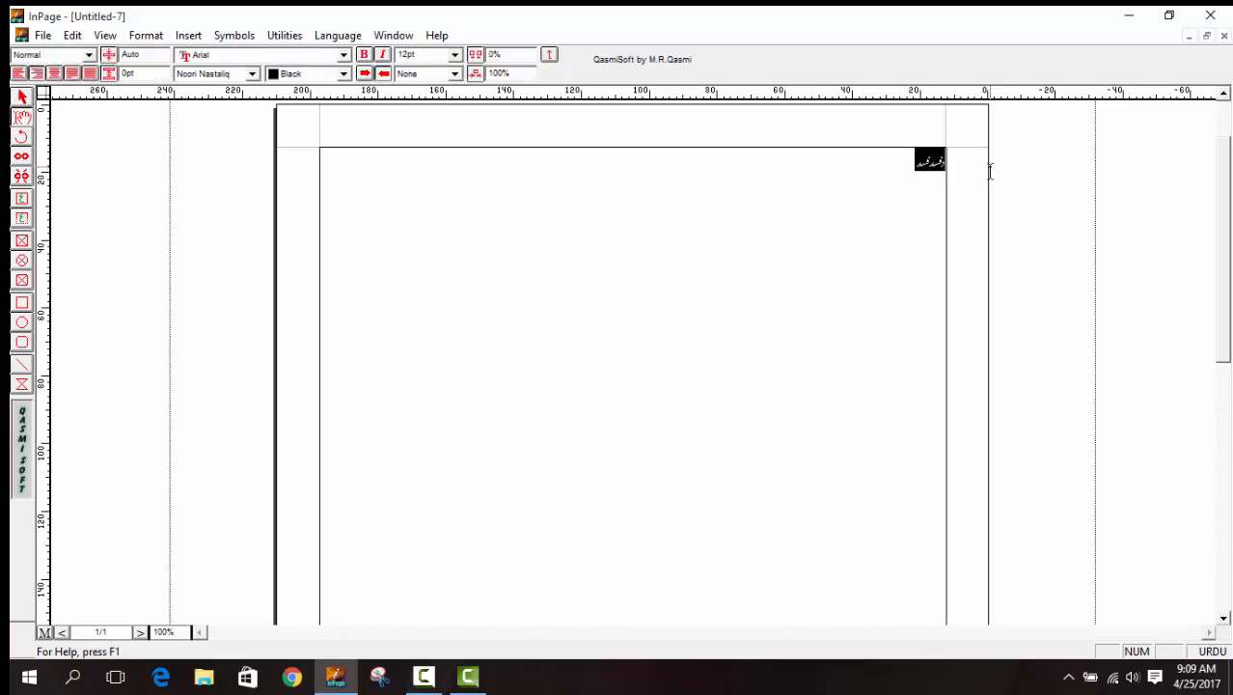
pyautogui.press('BackSpace')
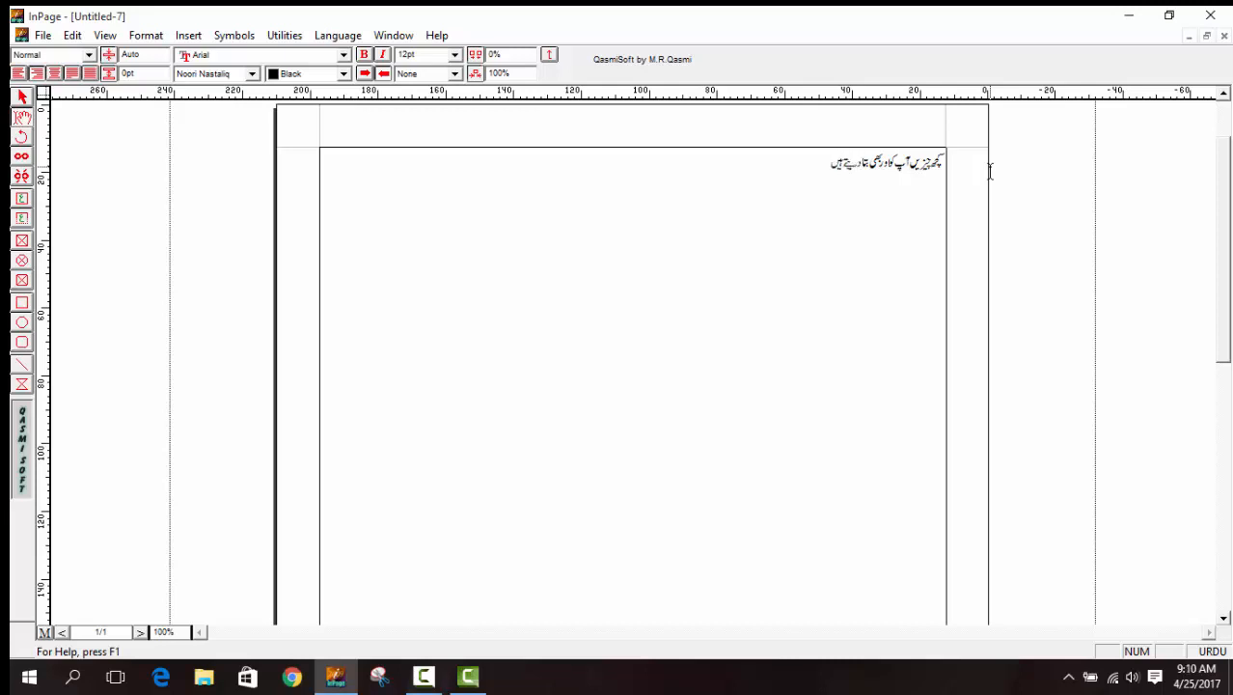
# - Select the whole Urdu sentence and apply left, right and centre alignment in turn, ending with justified alignment
pyautogui.click(924, 164)
pyautogui.hotkey('ctrl', 'a')
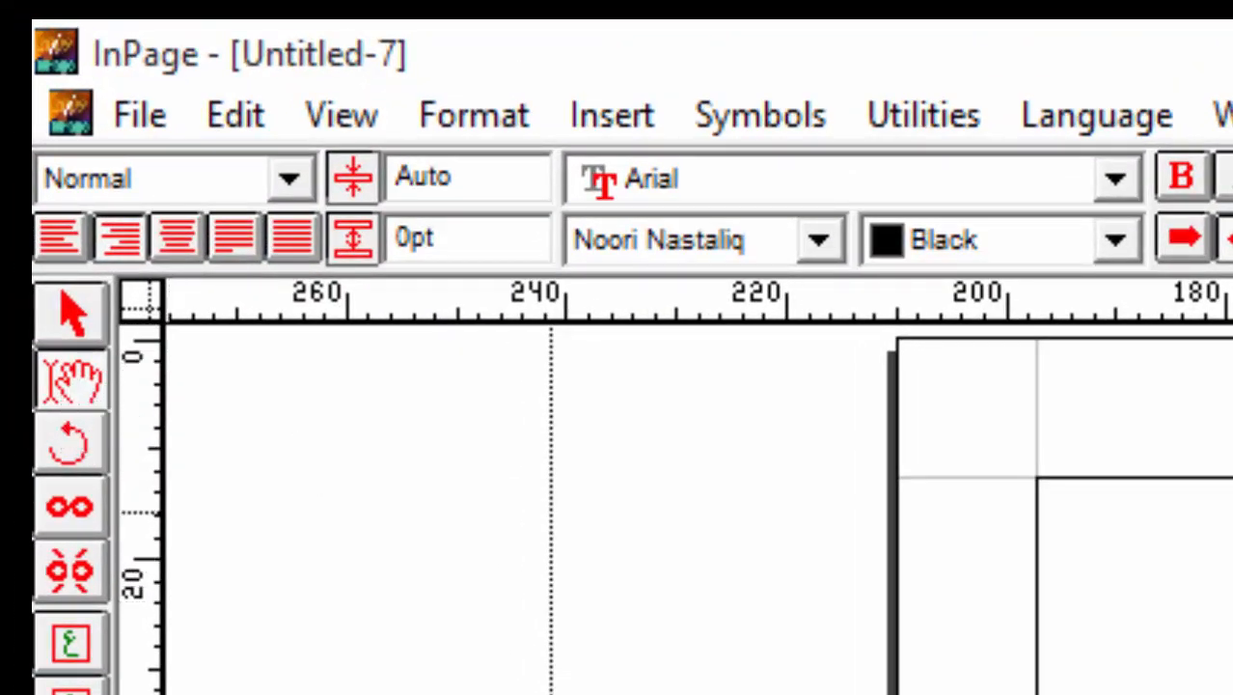
pyautogui.click(60, 241)
pyautogui.click(114, 238)
pyautogui.click(174, 239)
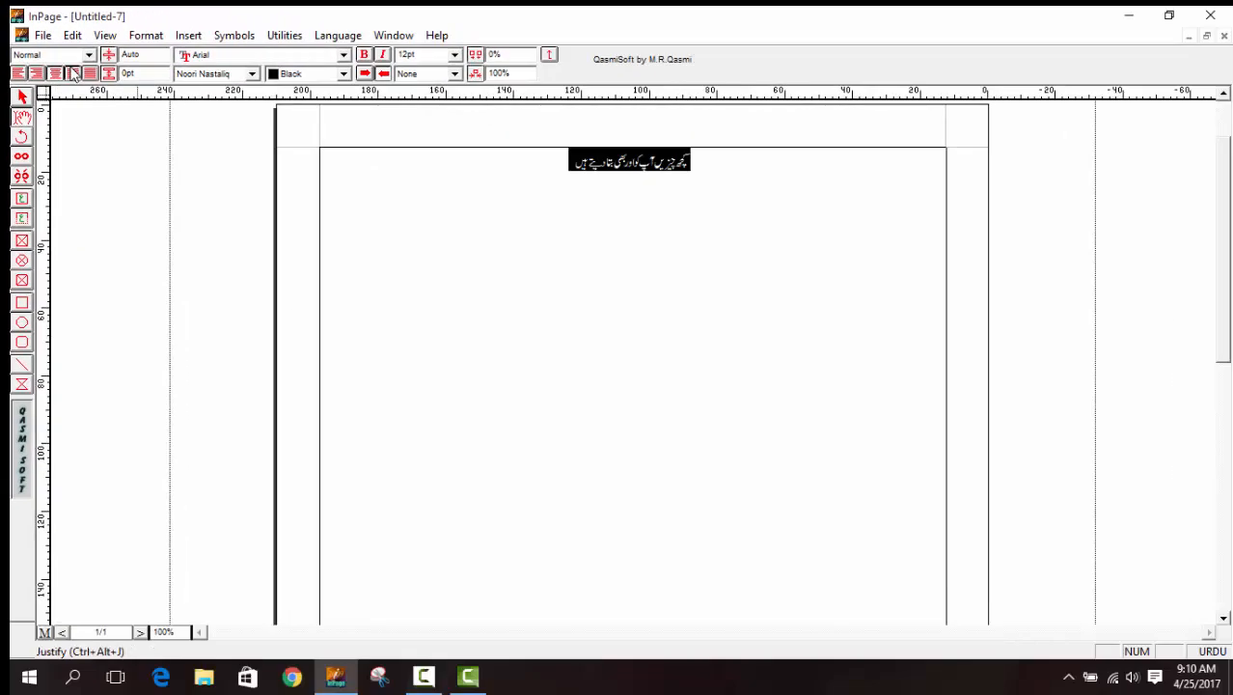
pyautogui.click(74, 75)
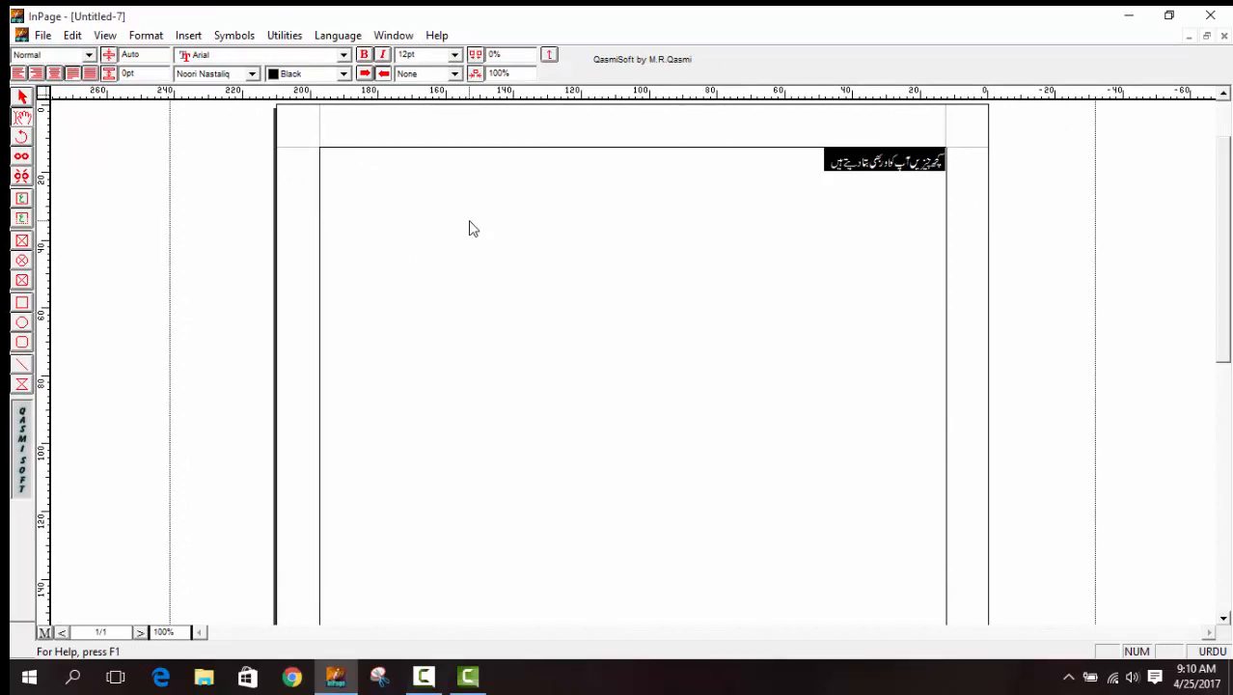
# - Set the selected sentence's character size to 50 pt
pyautogui.click(422, 55)
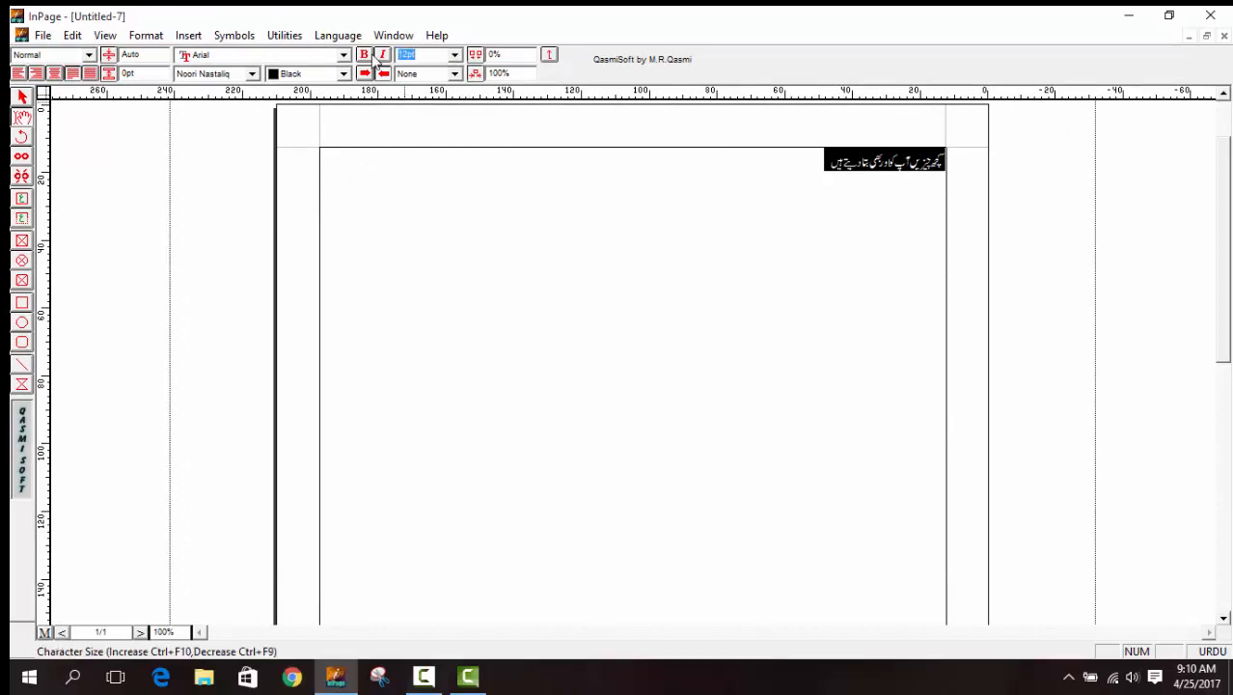
pyautogui.write('50')
pyautogui.press('Return')
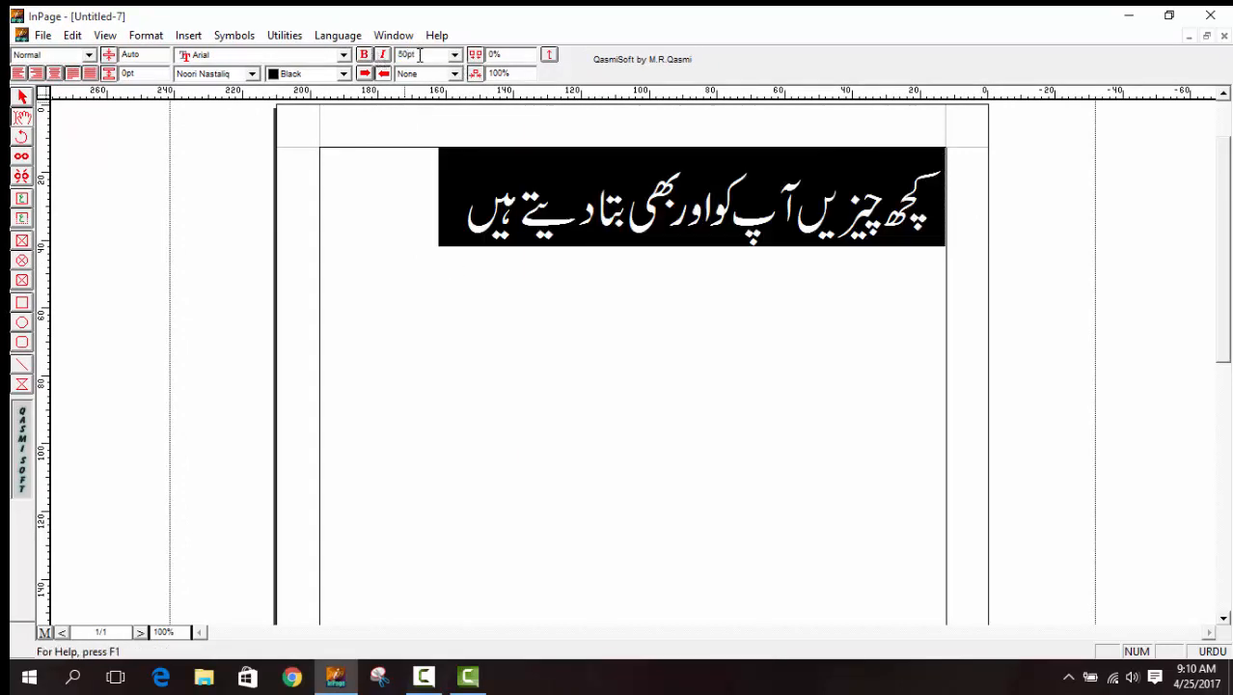
pyautogui.click(456, 76)
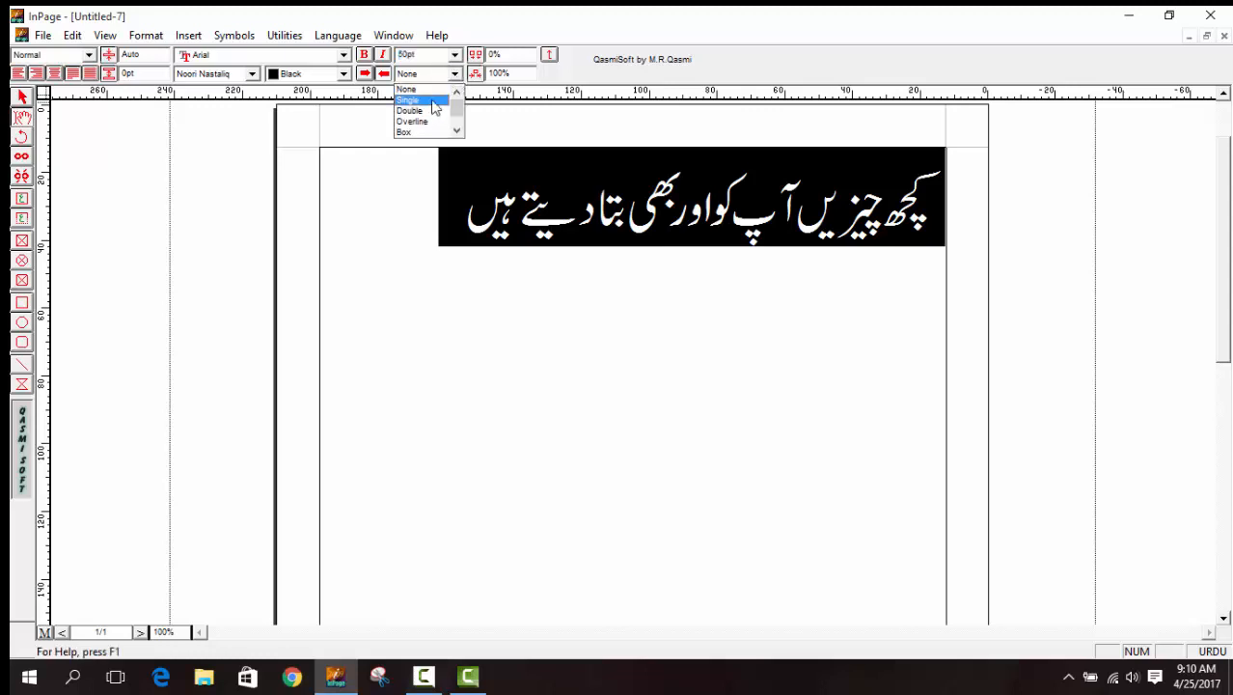
pyautogui.scroll(-1, 433, 114)
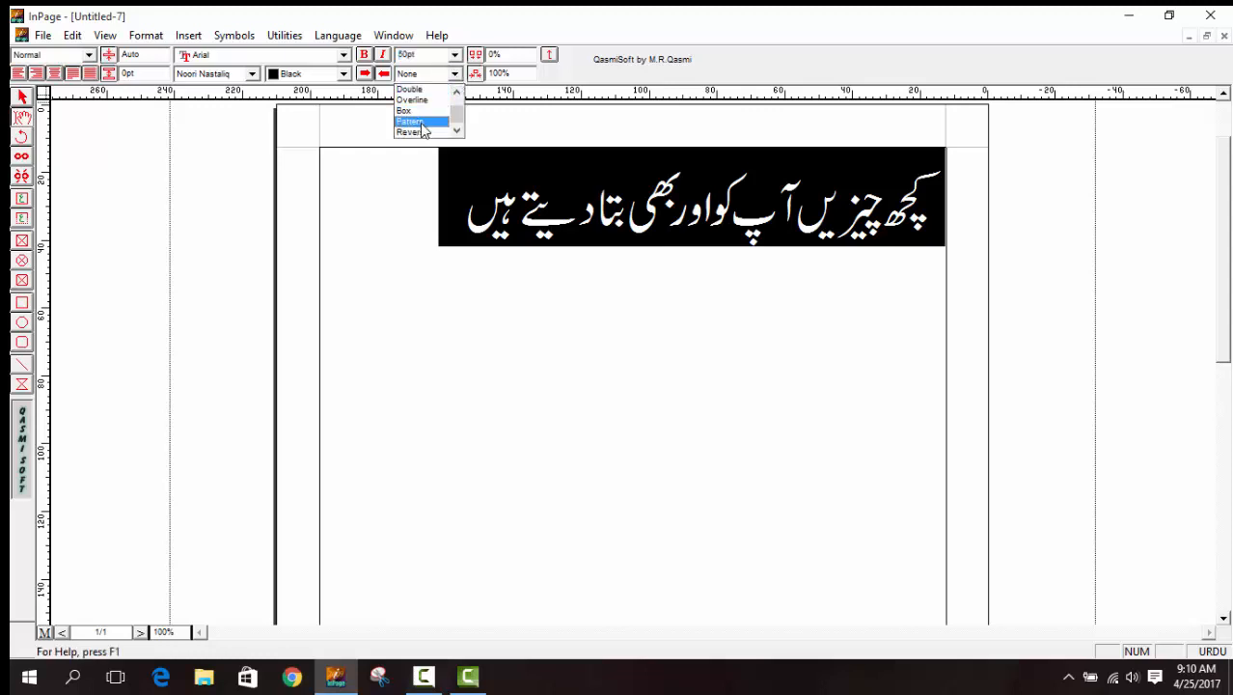
pyautogui.click(546, 271)
pyautogui.click(491, 240)
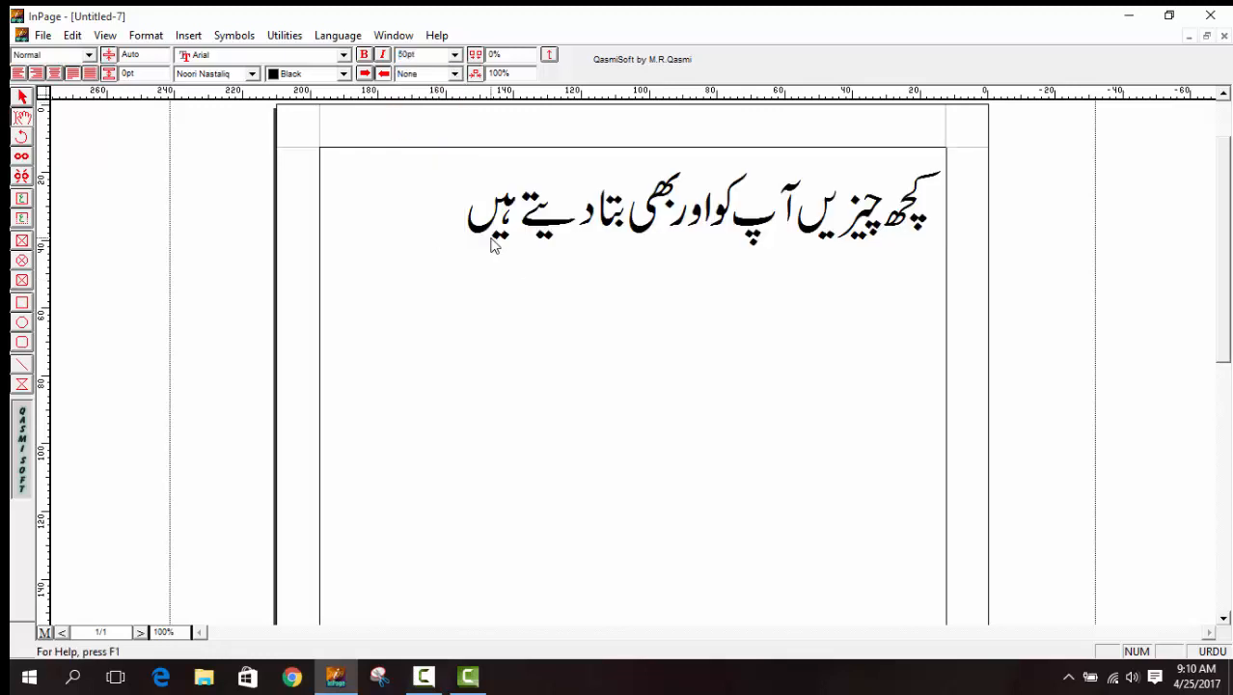
# - Delete the whole Urdu sentence from the text box and switch to Camtasia Studio
pyautogui.tripleClick(494, 248)
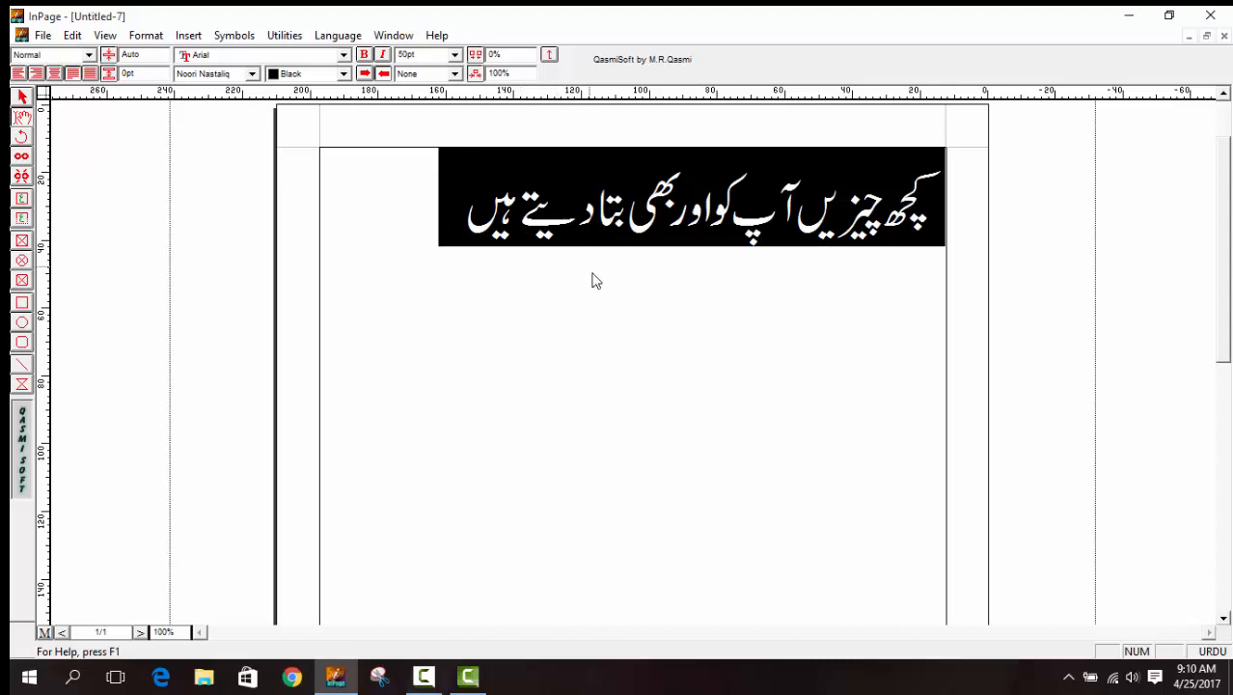
pyautogui.press('Delete')
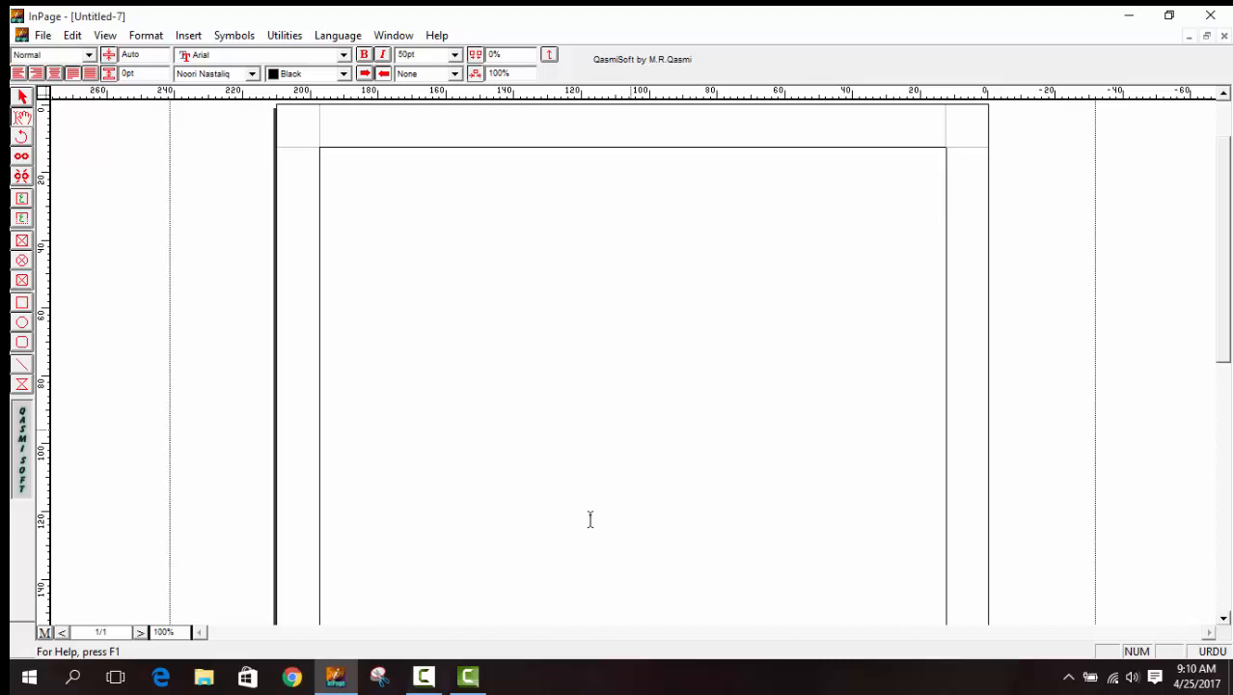
pyautogui.click(468, 675)
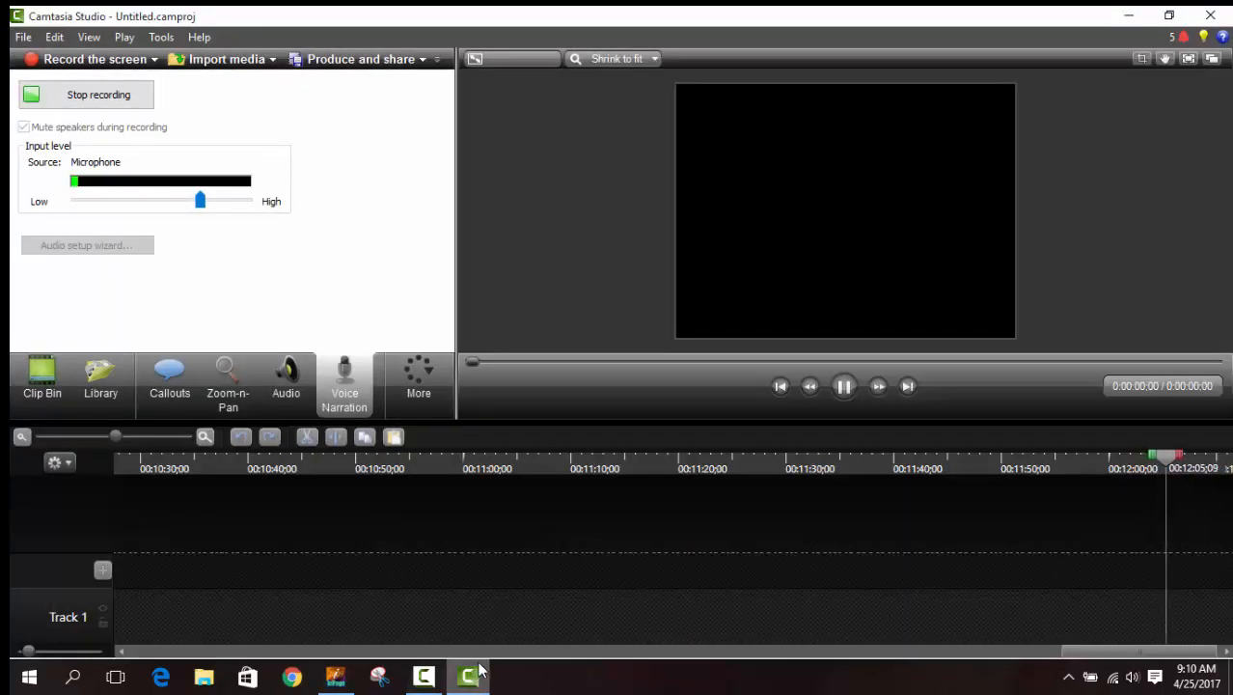